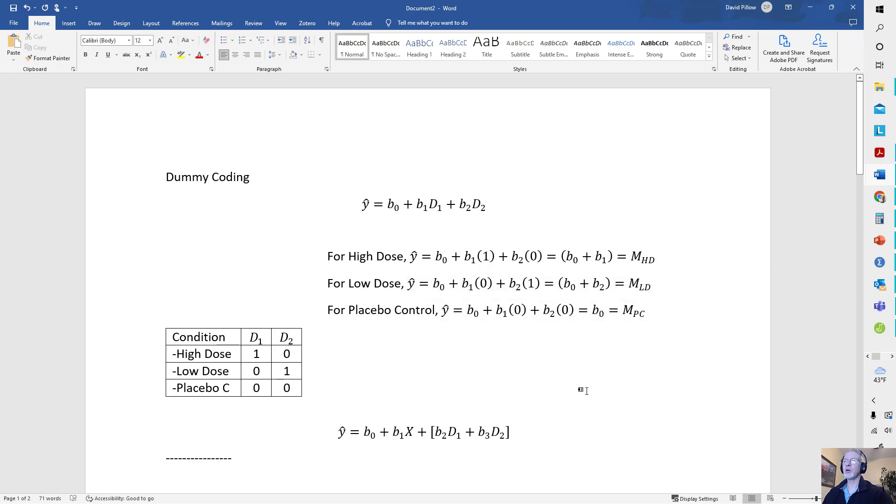
- Minimize the Word notes to reveal SPSS Statistics and delete the hdose, ldose, hdose_e and ldose_e variables from the dataset
scroll(532, 395, down, 1)
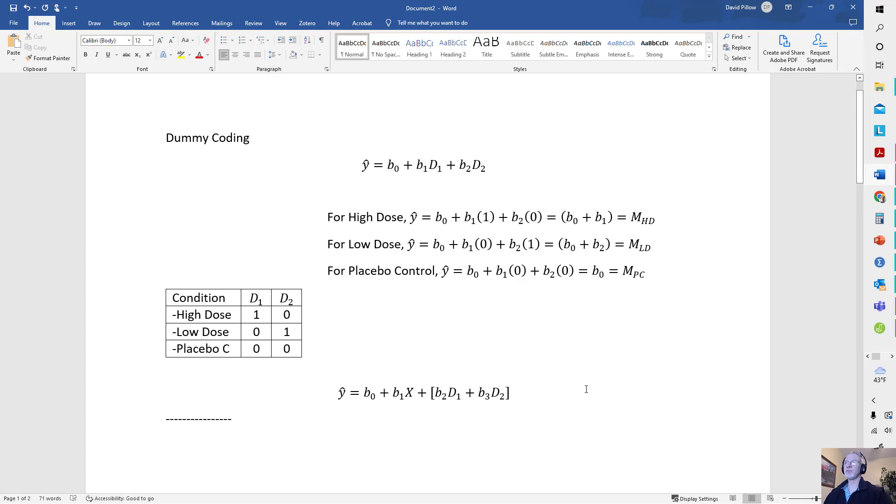
click(810, 7)
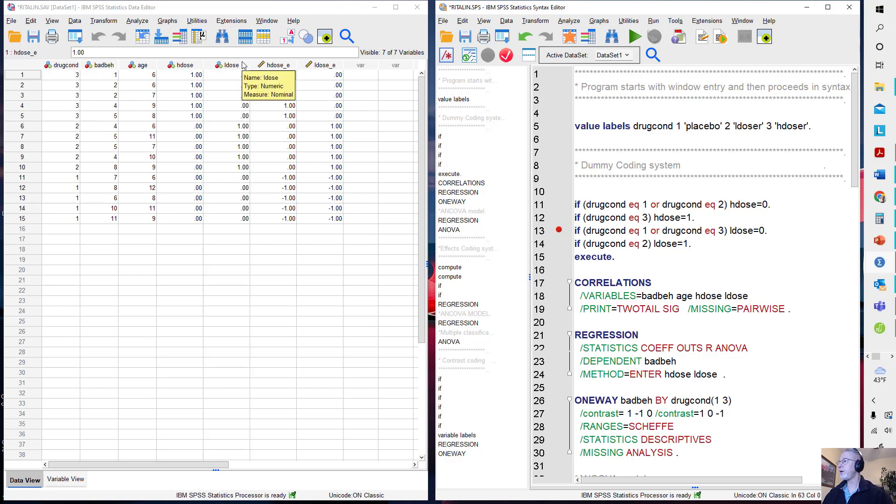
drag(185, 67, 330, 70)
key(Delete)
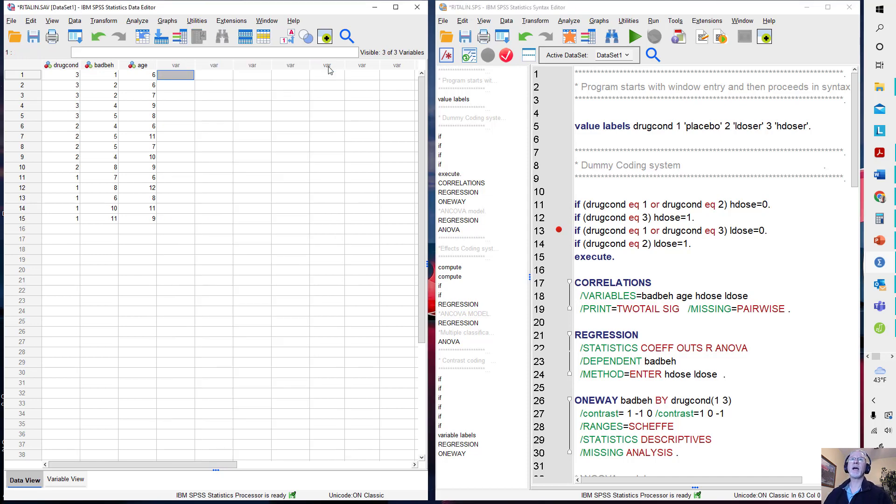
- Maximize the syntax window and add three blank lines beneath the Dummy Coding system heading
click(641, 197)
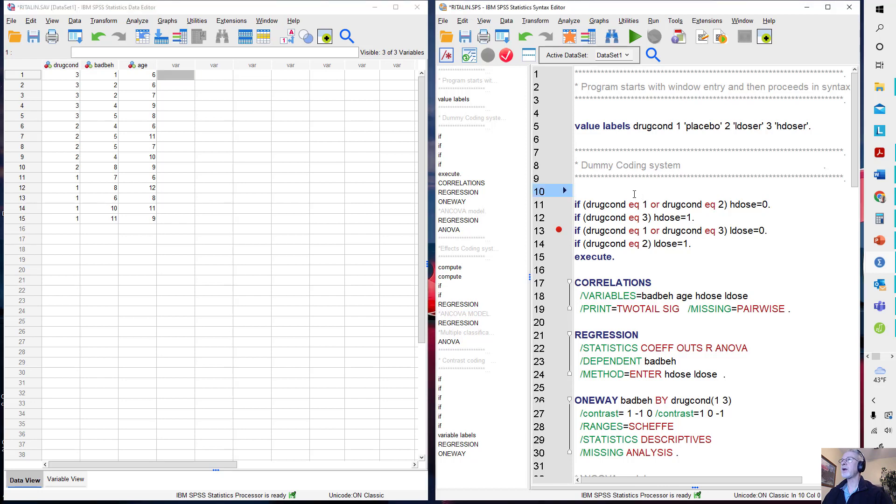
click(828, 7)
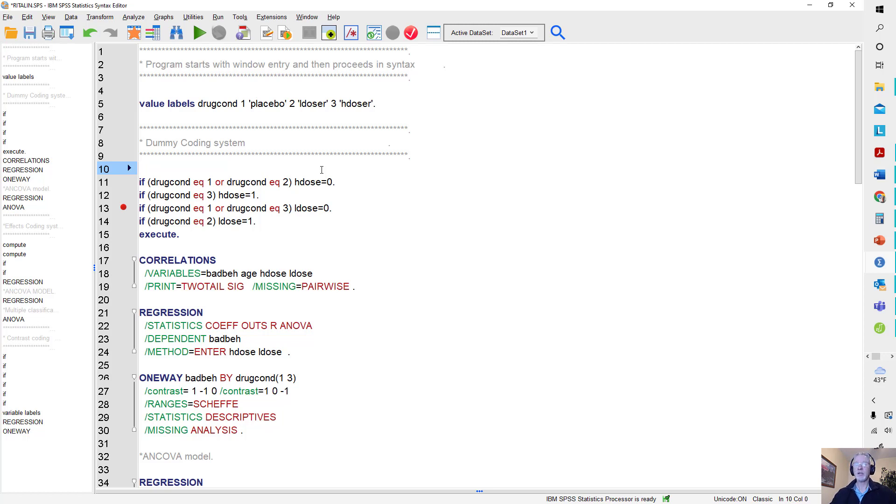
key(Return)
key(Return)
key(Up)
key(Up)
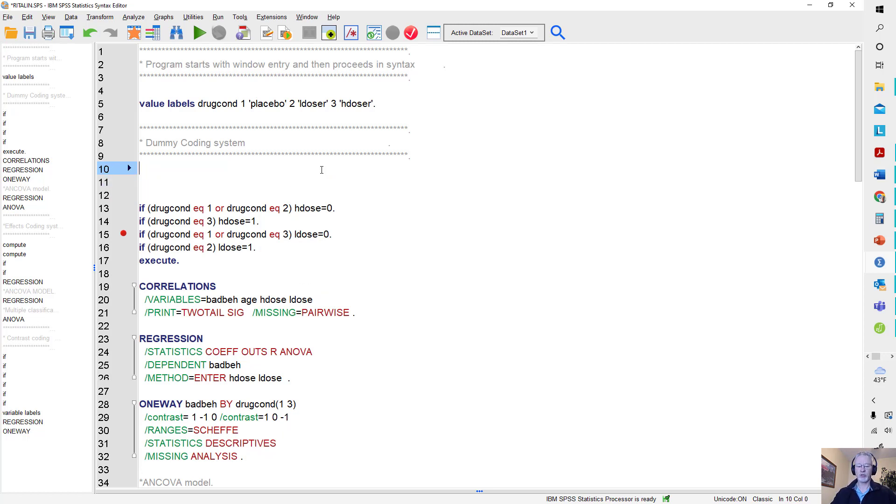
key(Return)
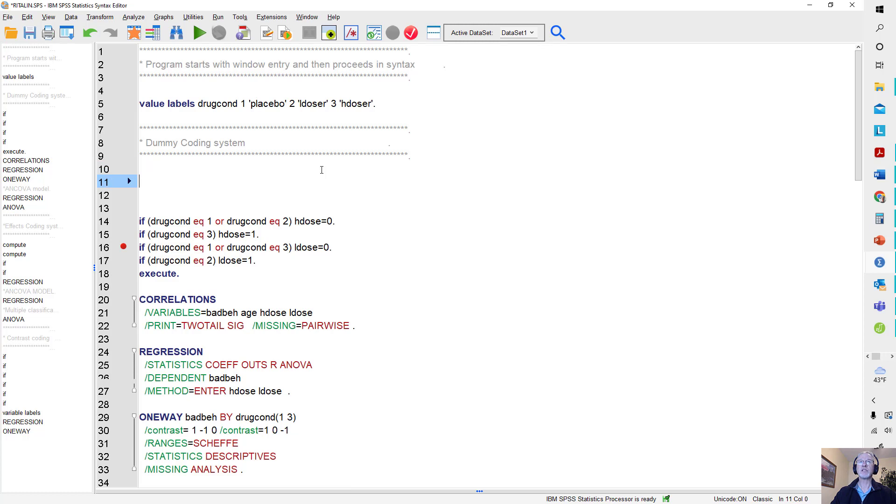
- Write the statement "compute highdose=0." on line 11 of the syntax
text(compute )
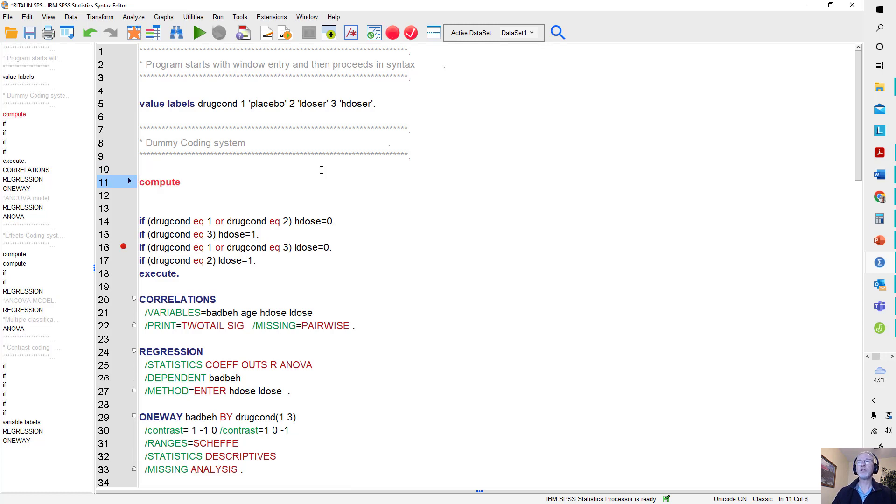
text(d)
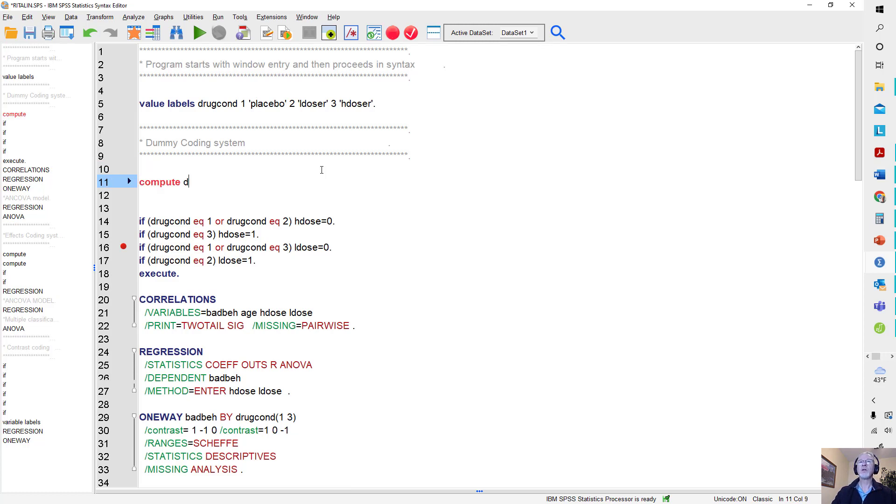
key(BackSpace)
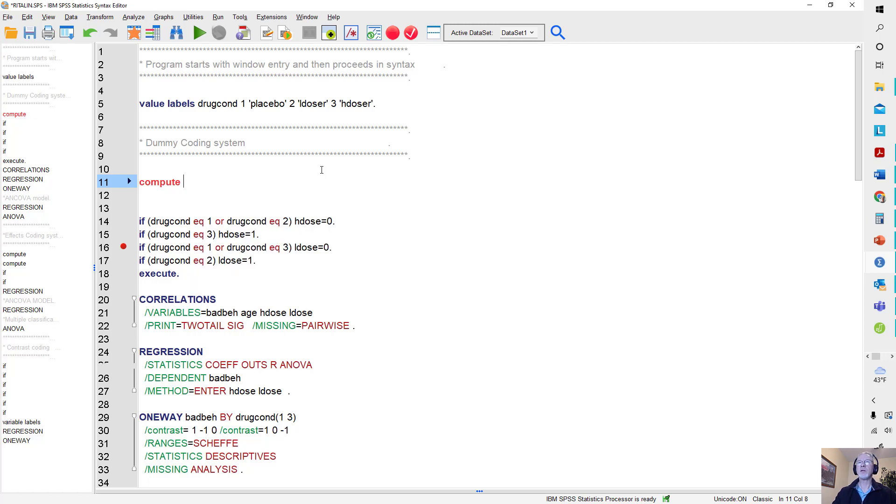
text(hi)
text(ghdos)
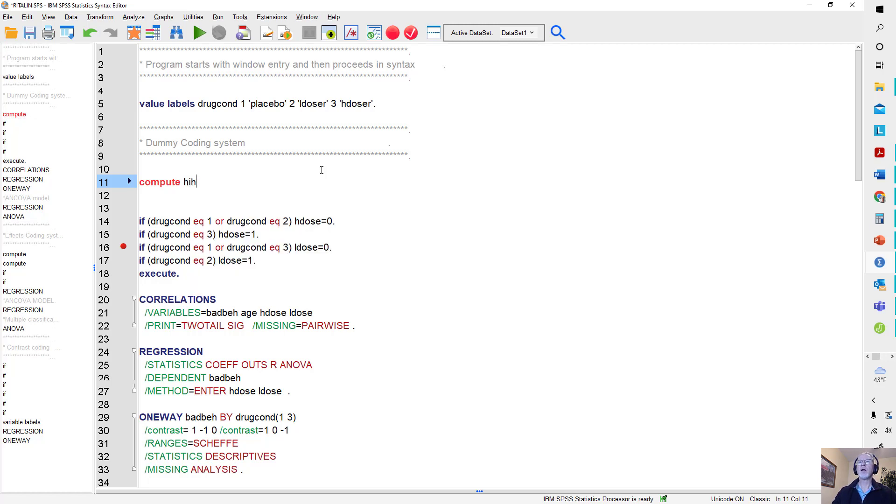
text(e)
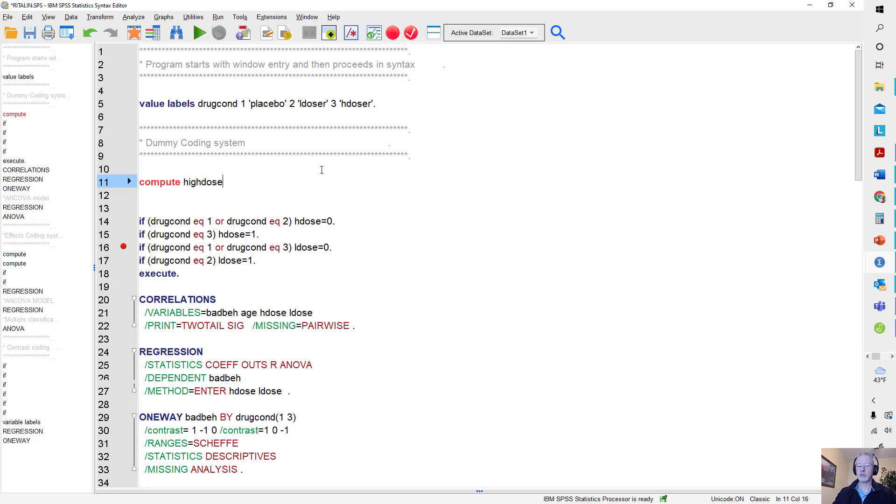
text(=0.)
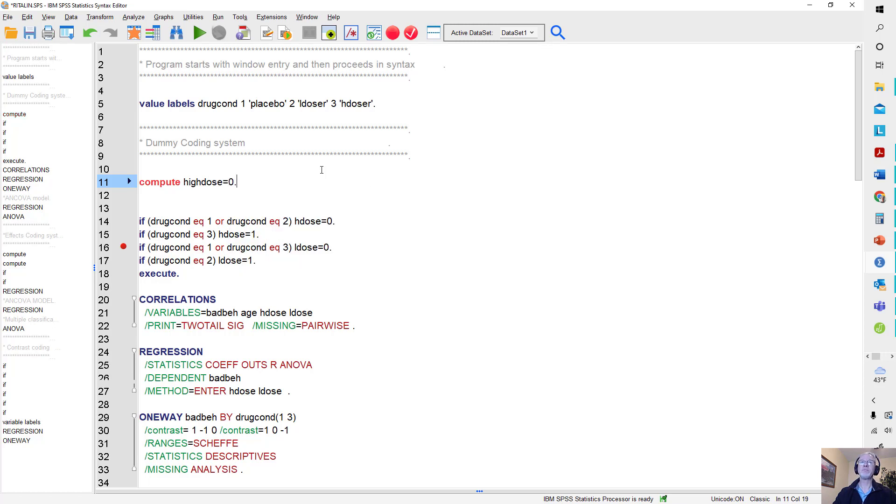
- Add "execute." beneath the compute statement, restore the syntax window beside the data, and run both lines
key(Return)
text(e)
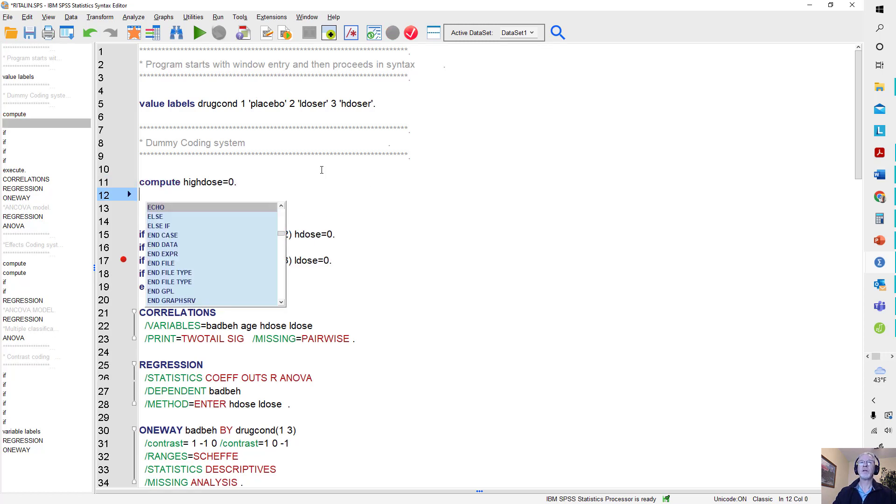
key(BackSpace)
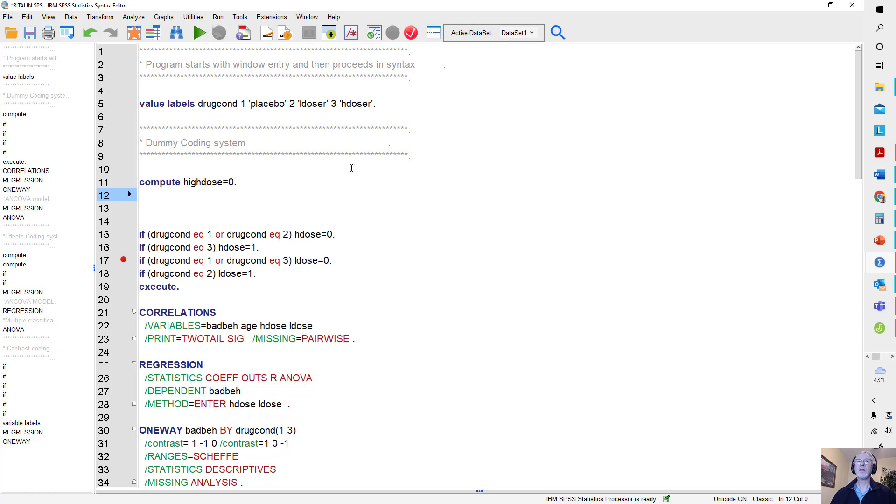
text(execute.)
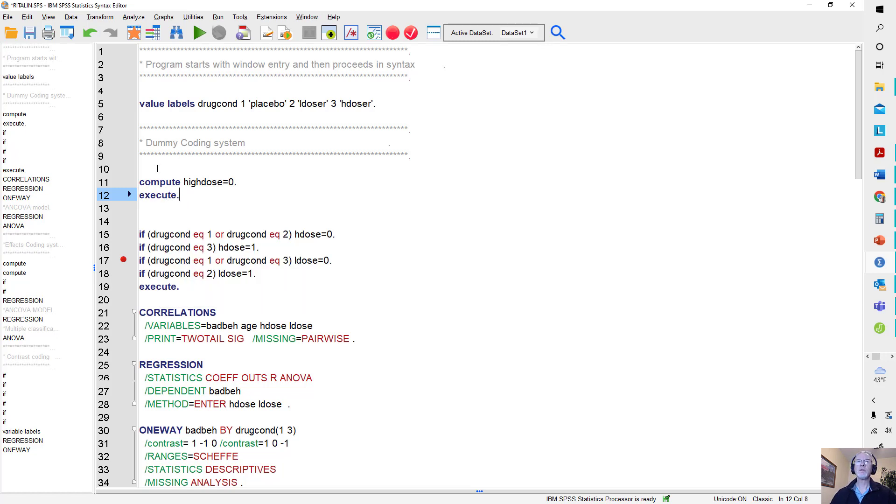
drag(157, 168, 199, 195)
drag(252, 7, 602, 28)
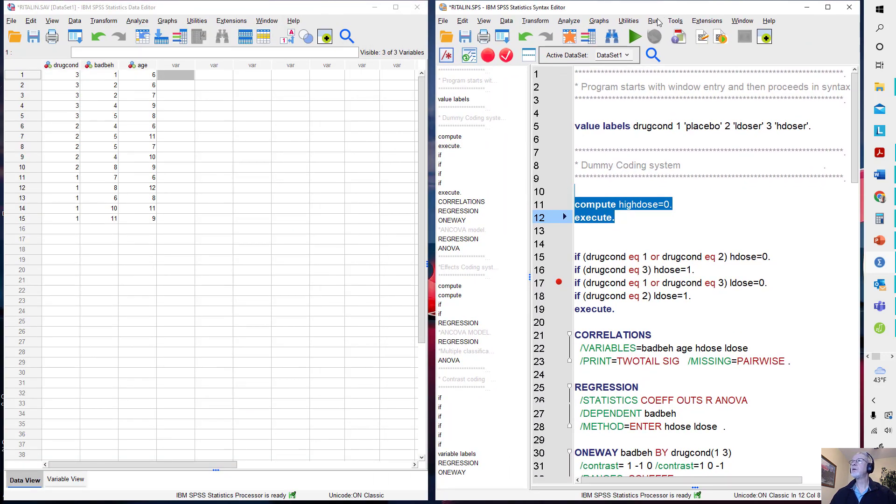
click(638, 33)
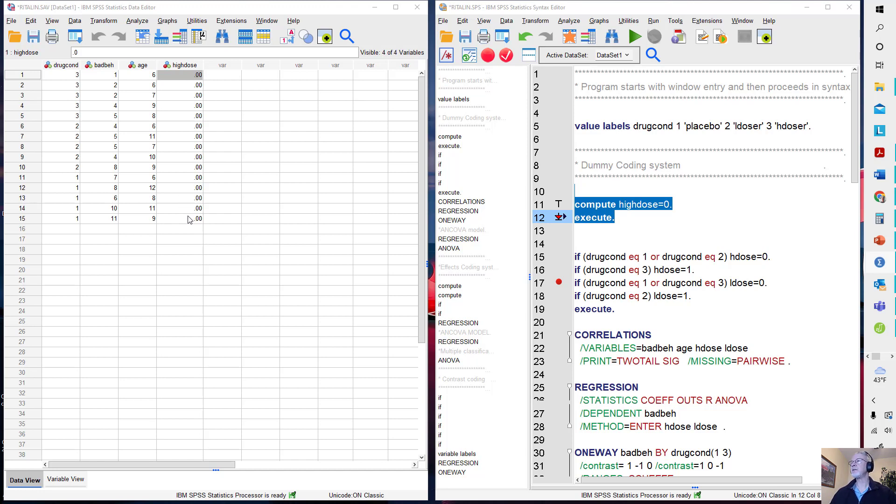
- Delete the "compute highdose=0." and "execute." lines along with the extra blank lines
click(675, 206)
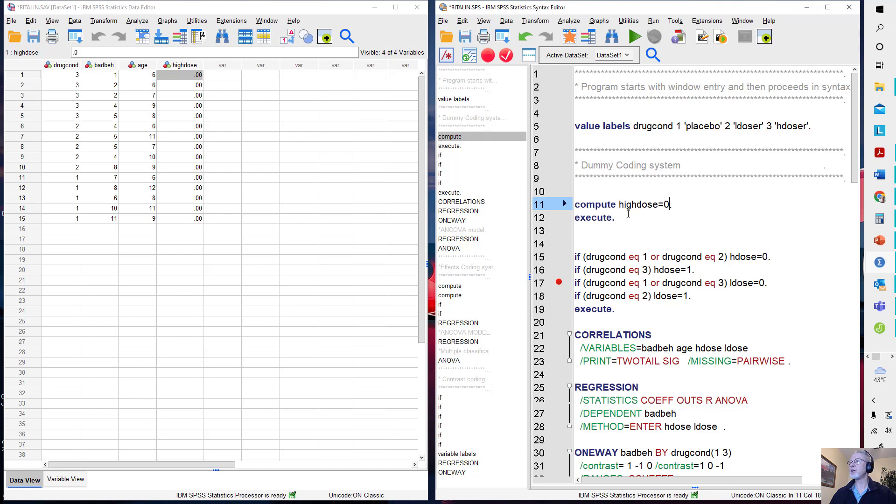
drag(606, 198, 644, 221)
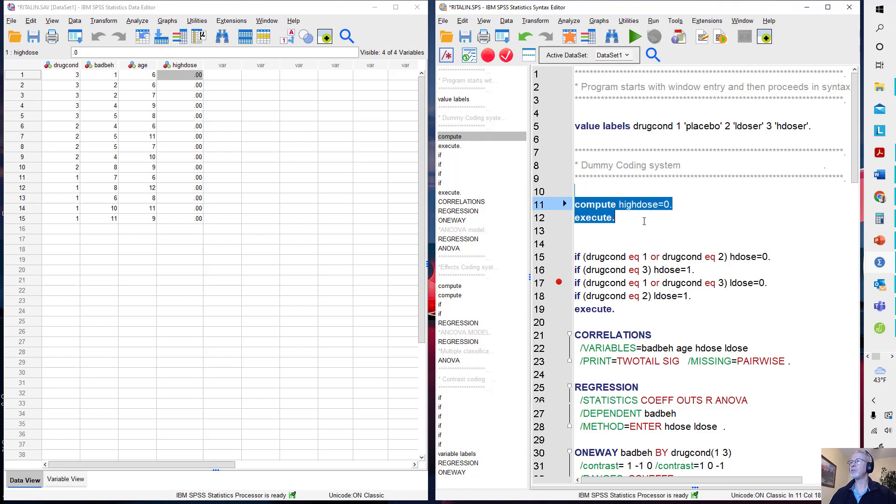
click(644, 221)
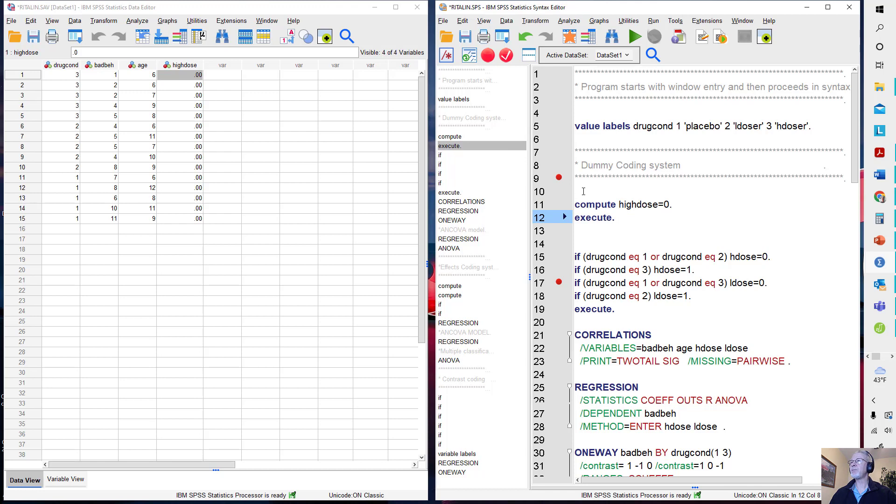
drag(575, 193, 627, 225)
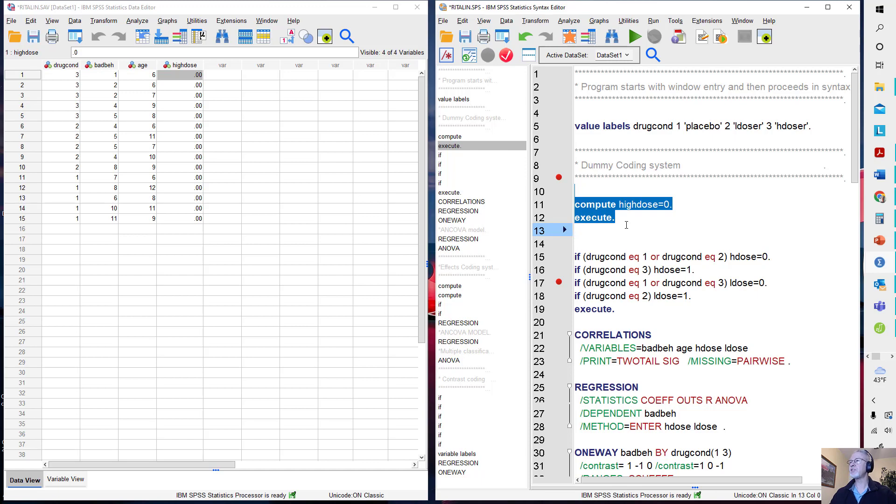
key(Delete)
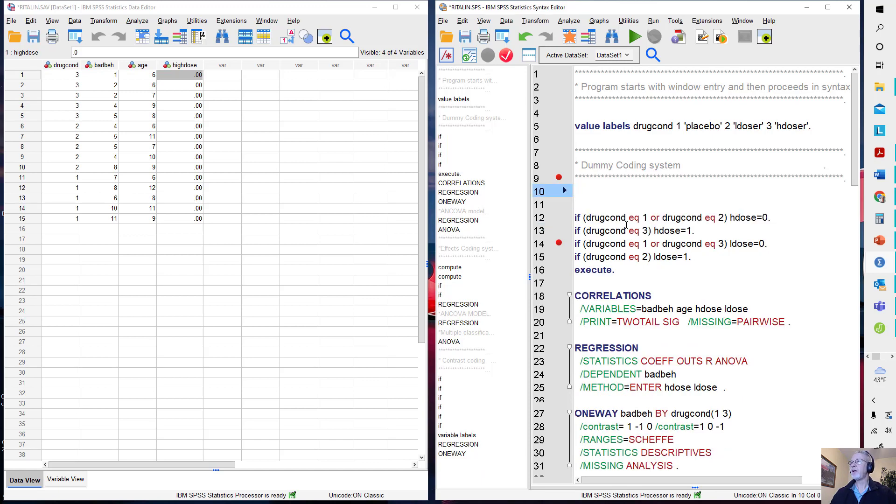
key(Delete)
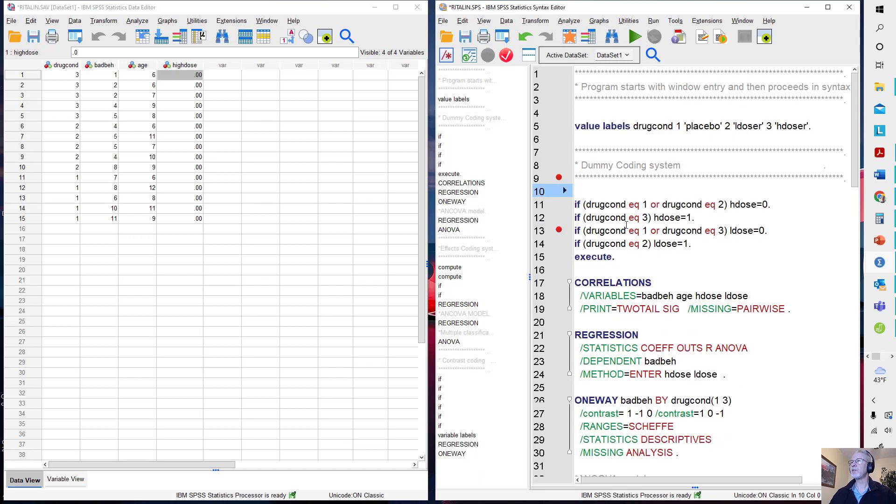
- Review the conditions and assigned values in the two if statements that define hdose
key(Down)
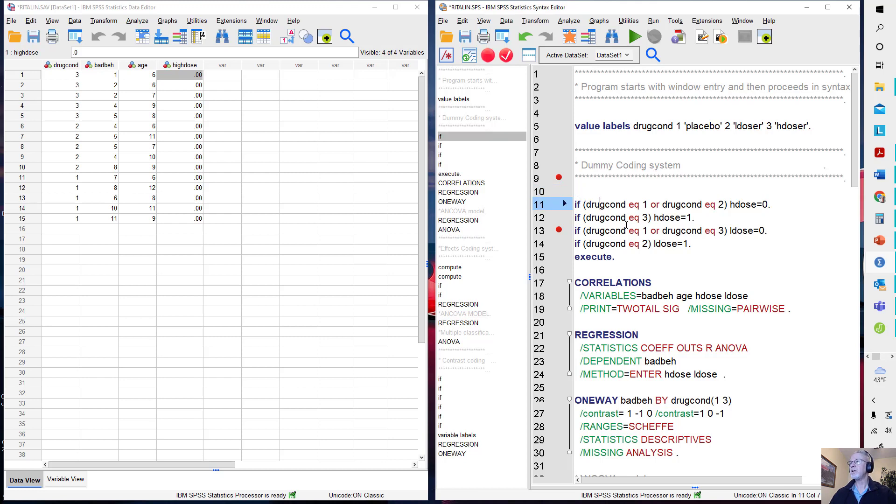
key(Right)
key(Right)
key(Right)
key(Right)
key(Right)
key(Right)
key(Right)
key(Right)
key(Right)
key(Right)
key(Right)
key(Right)
key(Right)
key(Right)
key(Right)
key(Right)
key(Right)
key(Right)
key(Right)
key(Right)
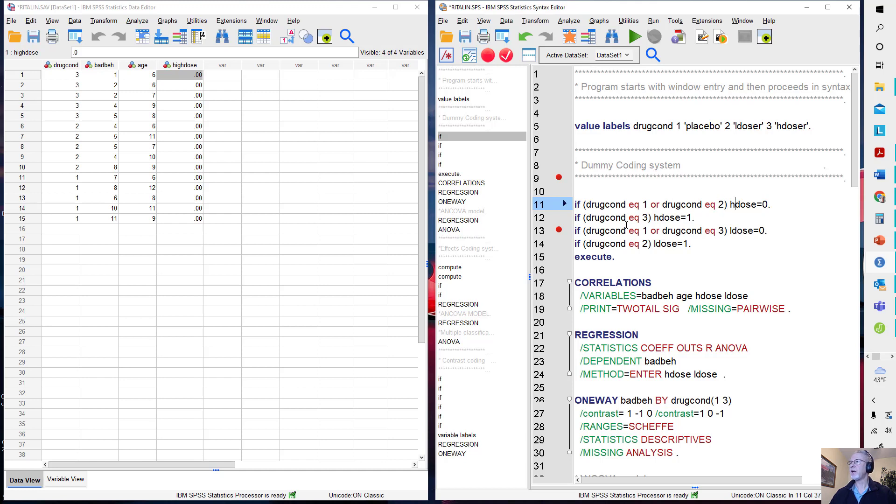
key(Down)
key(Right)
key(Right)
key(Right)
key(Right)
key(Right)
key(Right)
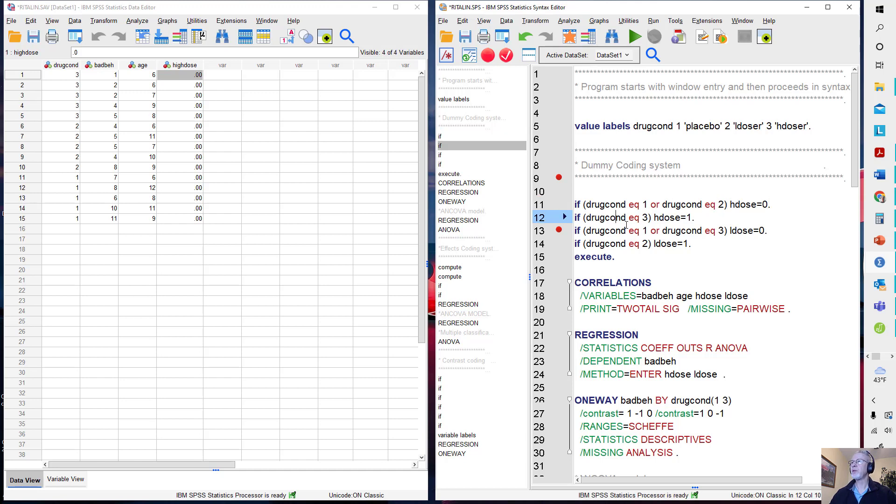
key(Up)
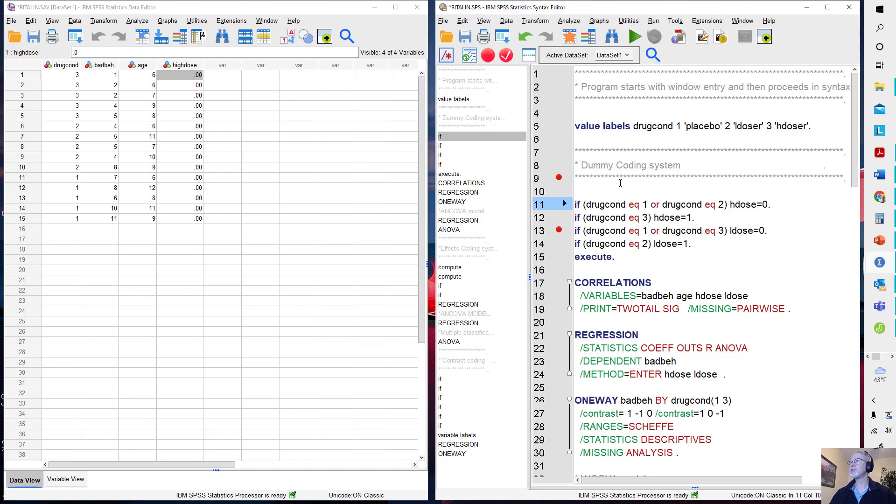
- Set off "if (drugcond eq 3) hdose=1." with blank lines and add "execute." directly beneath it
click(782, 205)
key(Return)
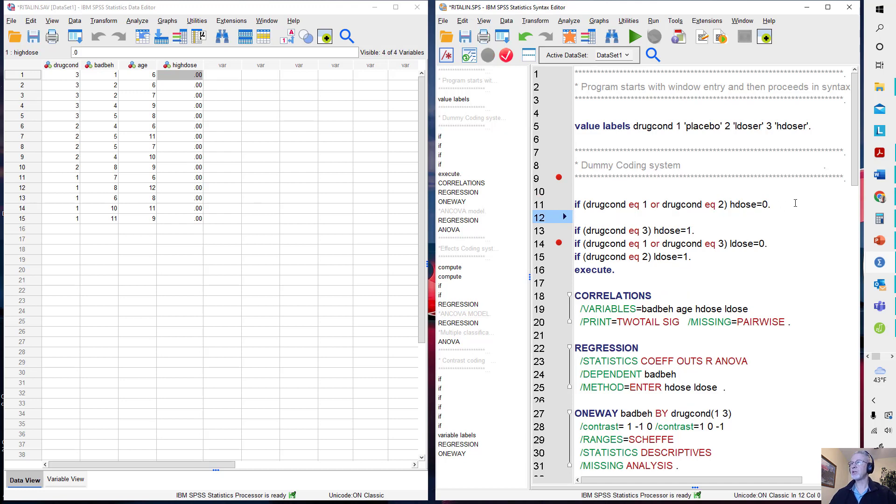
key(Down)
key(Down)
key(Return)
key(Up)
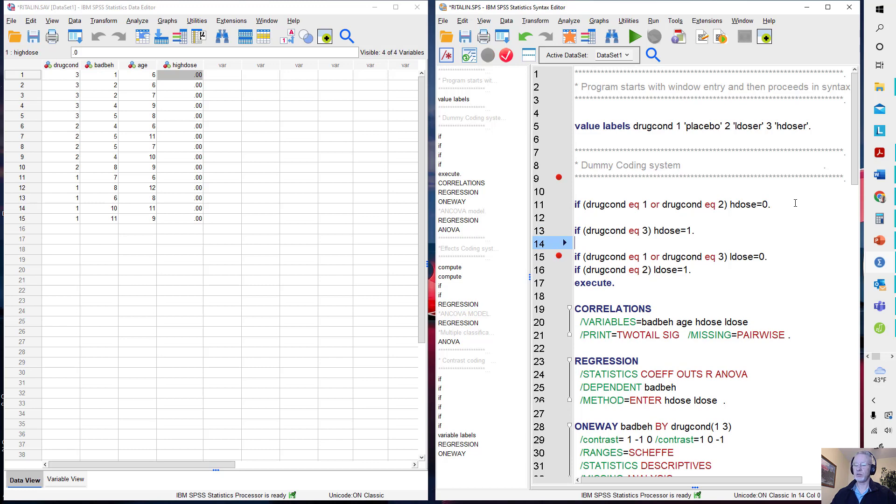
text(execute.)
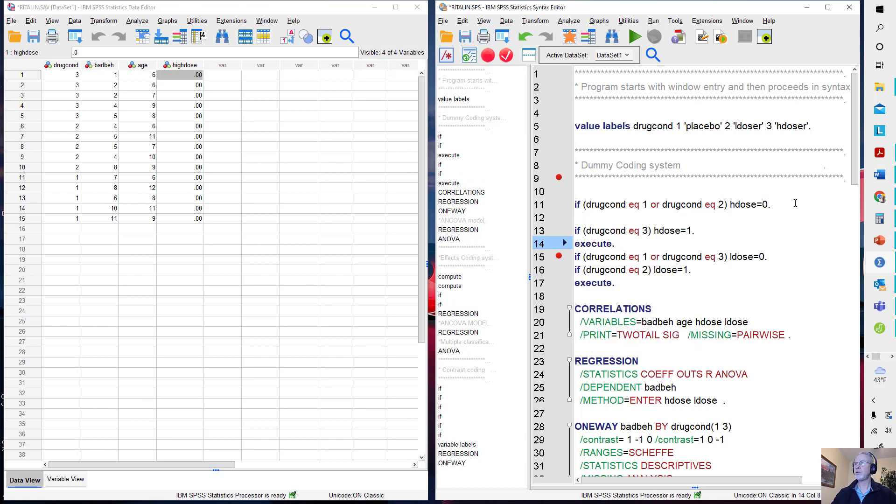
key(Return)
- Run only the "if (drugcond eq 3) hdose=1." statement together with the "execute." line beneath it
key(Up)
key(Up)
key(Up)
key(Down)
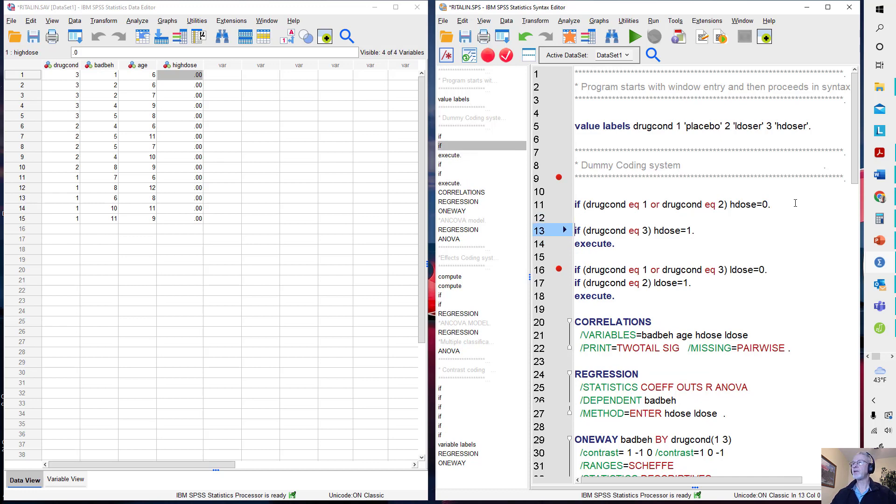
key(shift+Down)
key(shift+Down)
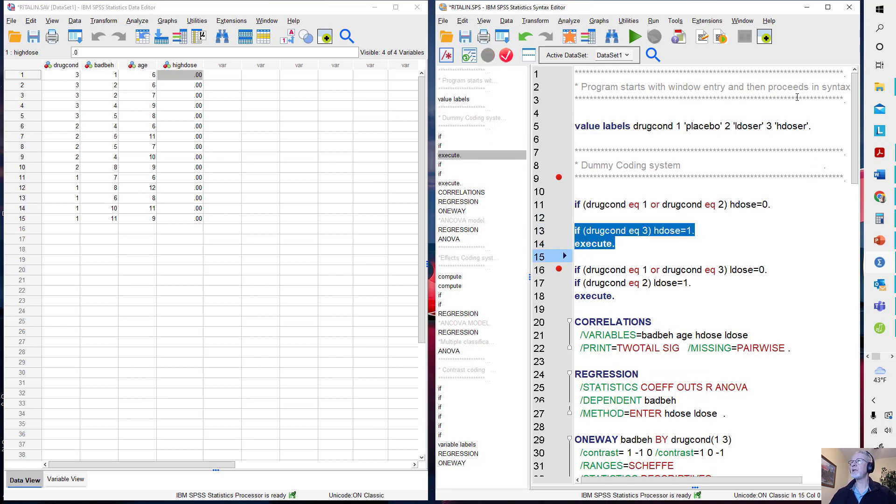
click(634, 38)
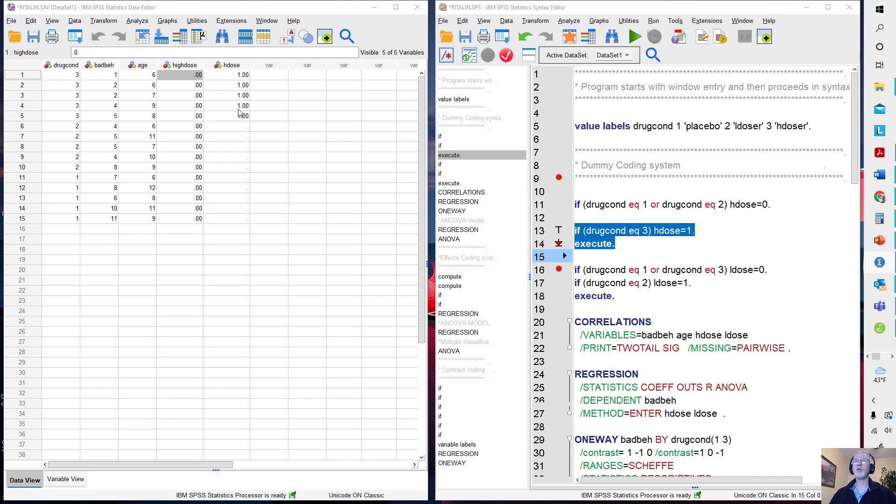
- Delete the highdose and hdose variables from the dataset
drag(187, 65, 241, 57)
key(Delete)
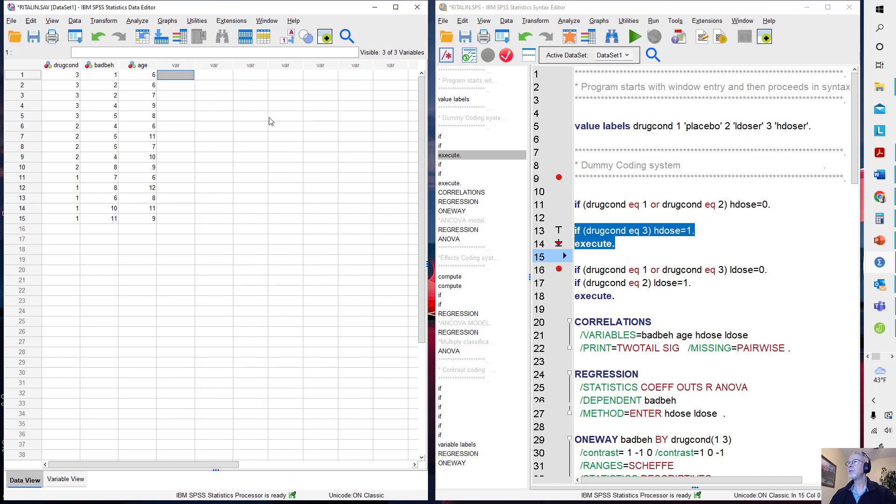
- Close up the two hdose if statements, remove the "execute." line beneath them, and run just those two statements
click(620, 217)
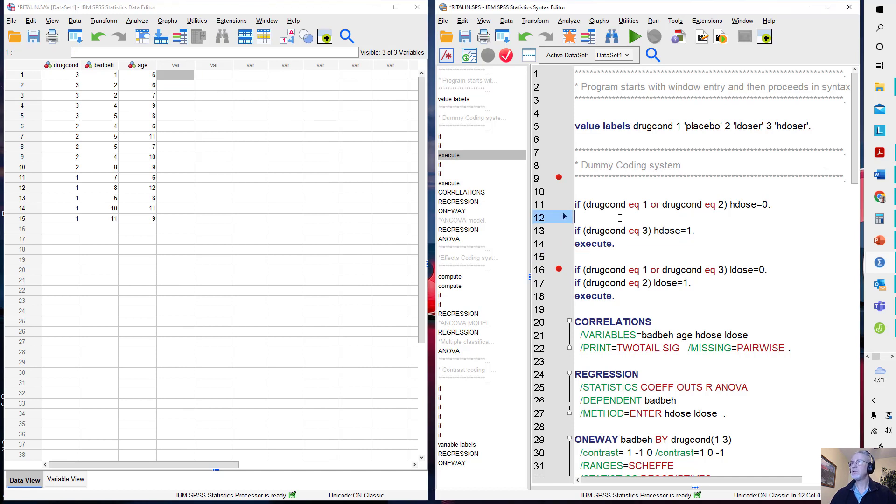
key(Delete)
key(Down)
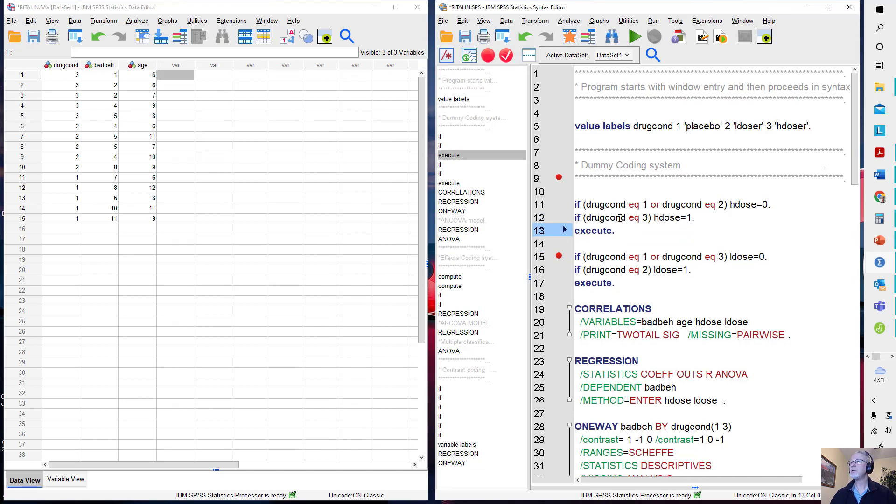
key(Delete)
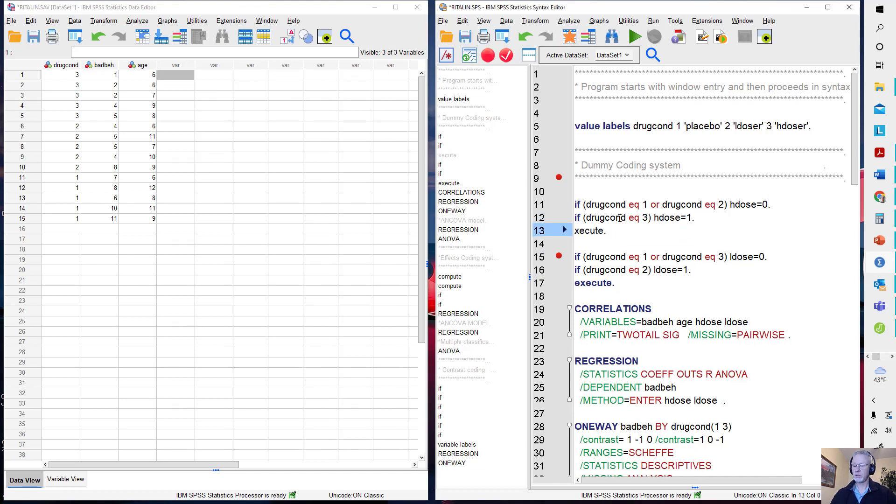
key(Delete)
key(Delete)
key(Delete)
key(Delete)
key(Delete)
key(Delete)
key(Delete)
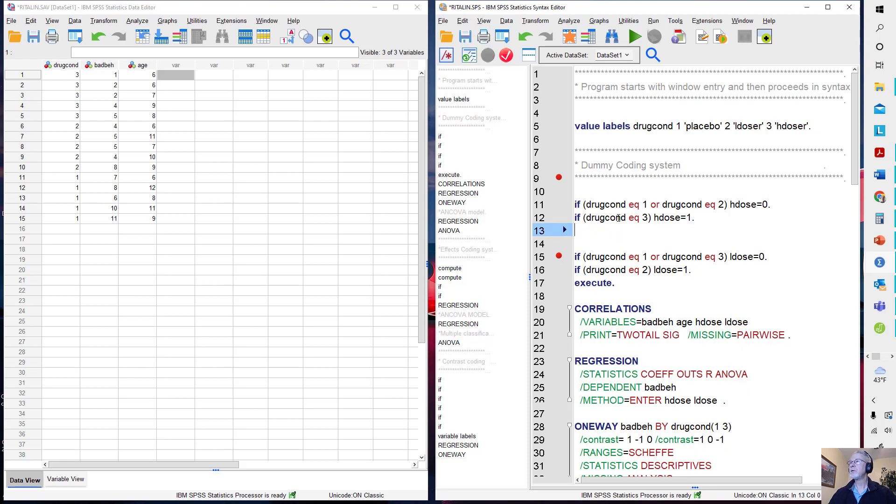
drag(602, 194, 695, 218)
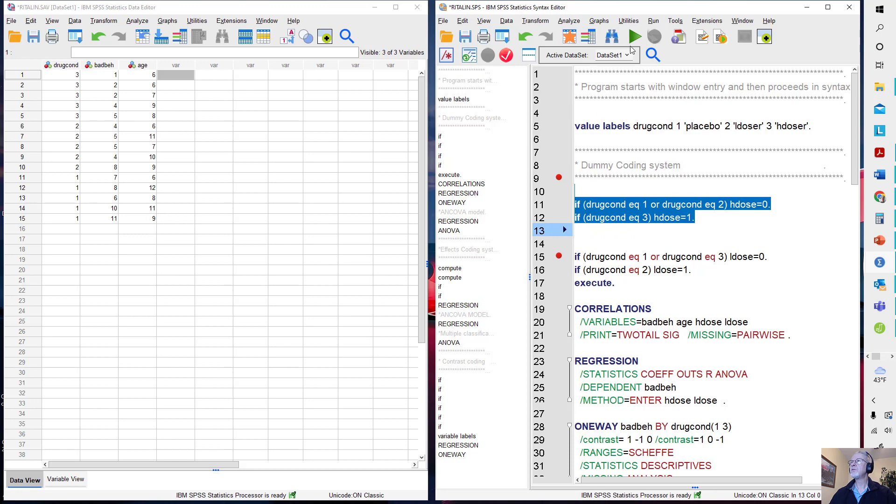
click(631, 39)
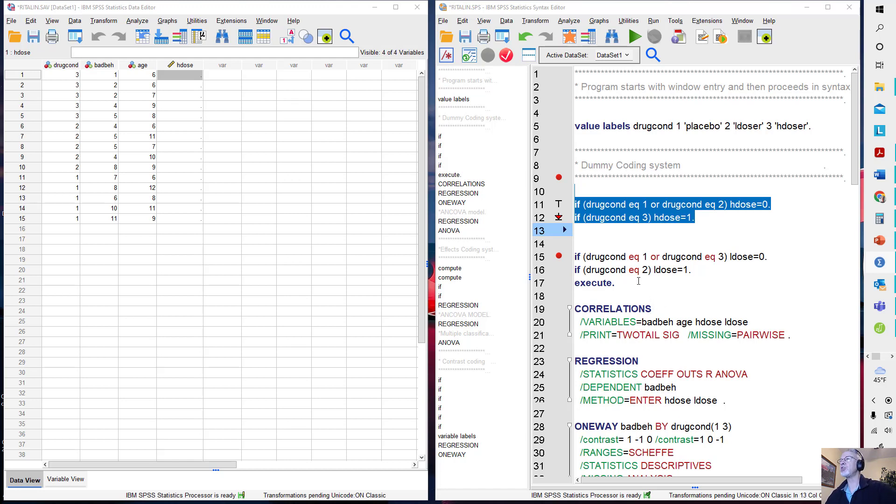
- Add "execute." directly beneath the two hdose if statements and run only that line
click(592, 233)
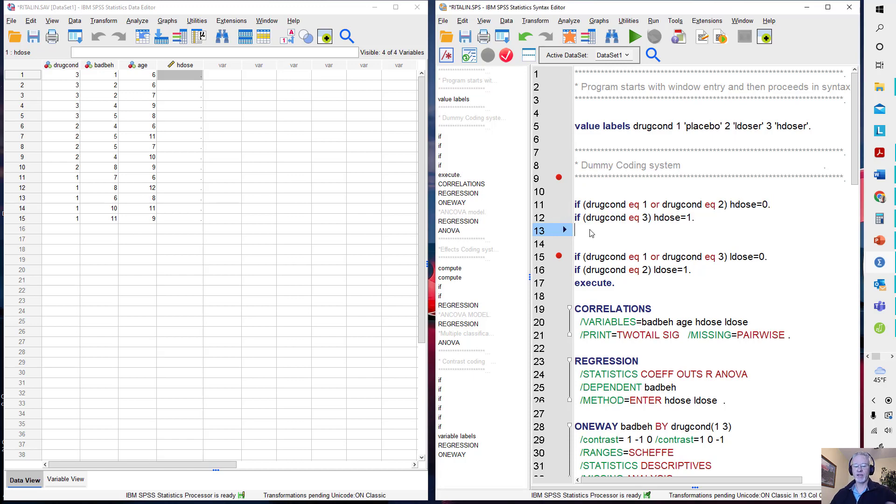
text(e)
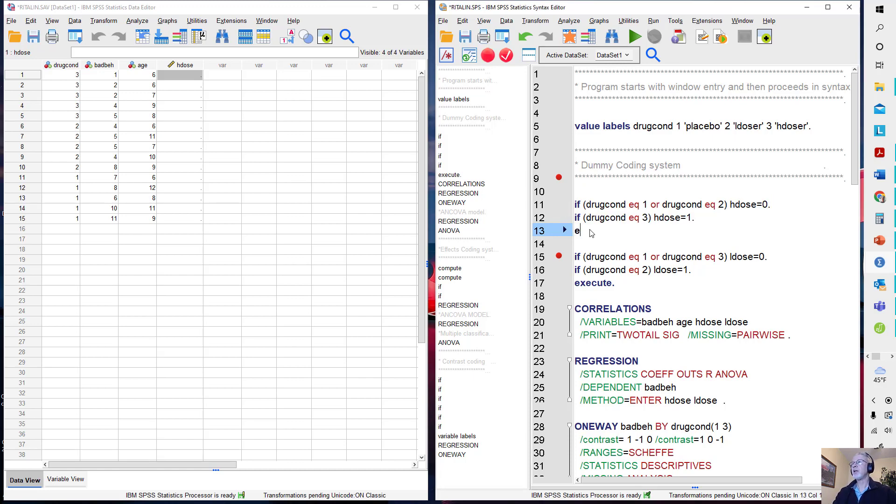
text(xecute.)
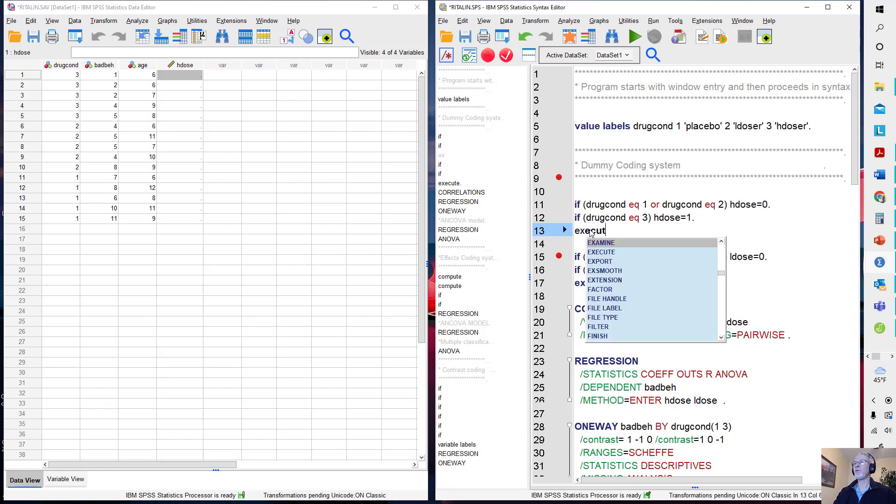
key(Left)
key(Left)
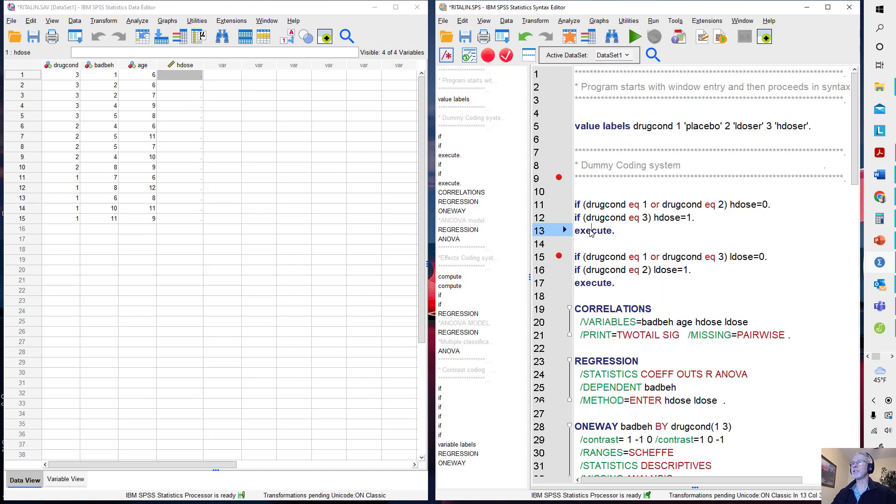
key(shift+Down)
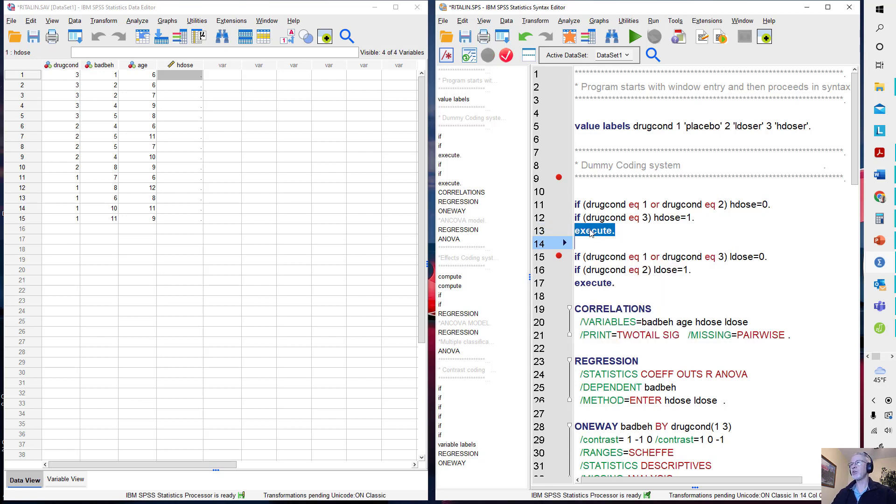
click(640, 37)
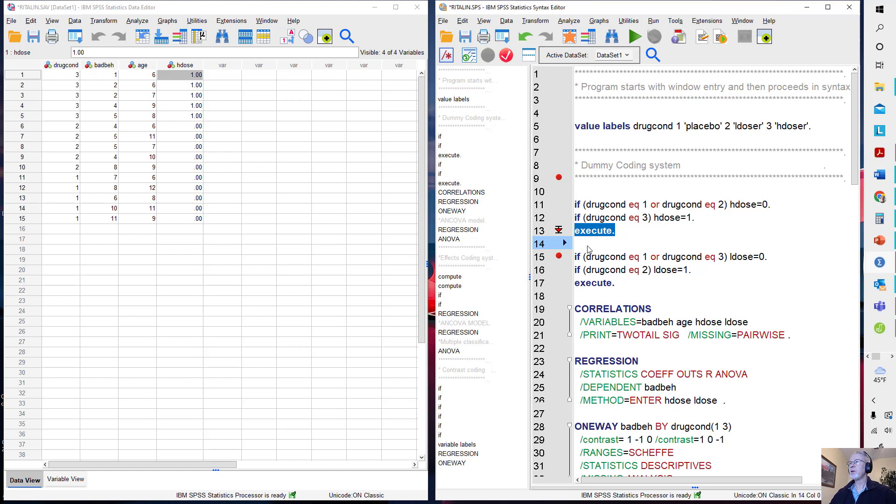
- Run the two ldose if statements together with the "execute." line beneath them
mouse_move(587, 252)
mouse_down()
mouse_move(631, 274)
mouse_move(617, 284)
mouse_up()
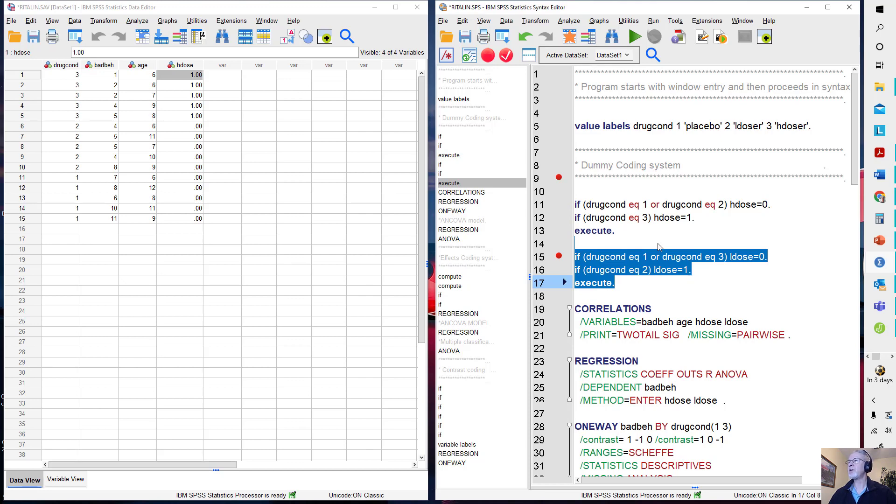
click(635, 37)
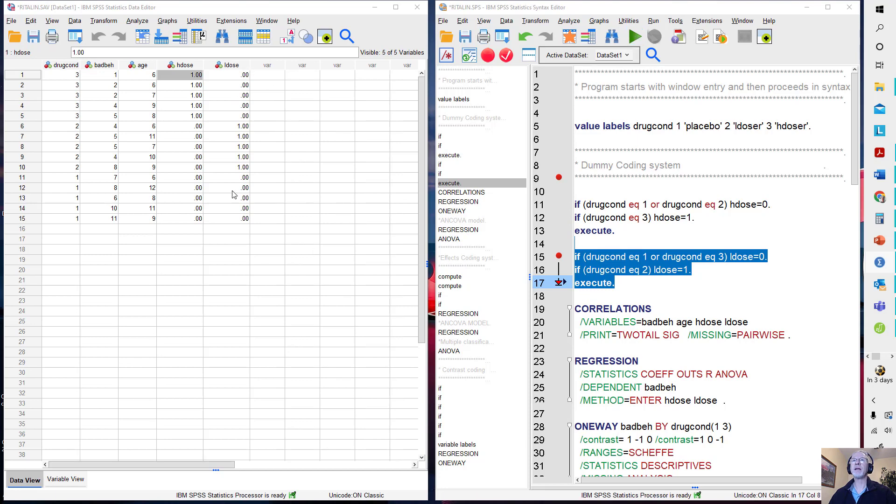
- Insert two blank lines after "if (drugcond eq 1 or drugcond eq 3) ldose=0." and delete the ldose variable from the dataset
click(772, 260)
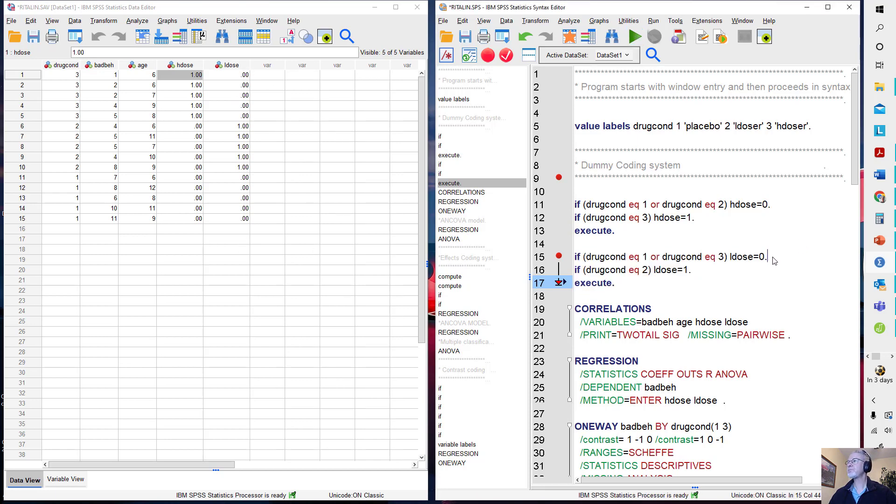
key(Return)
key(Return)
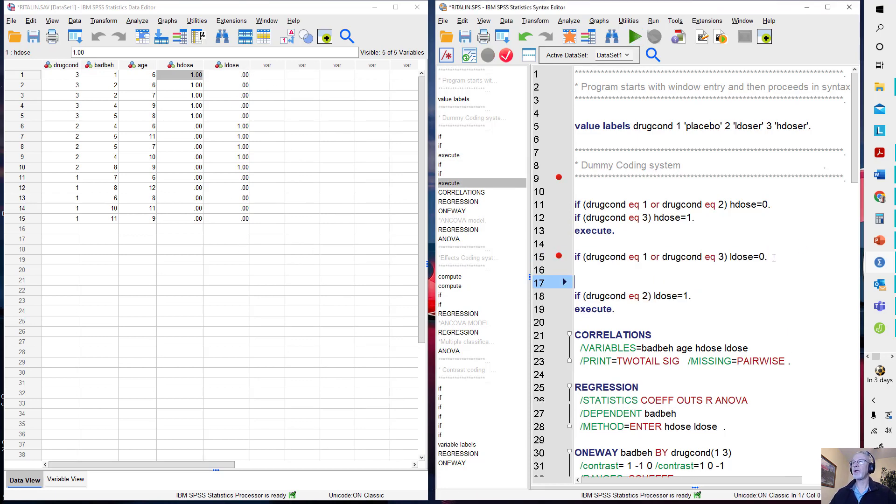
click(230, 65)
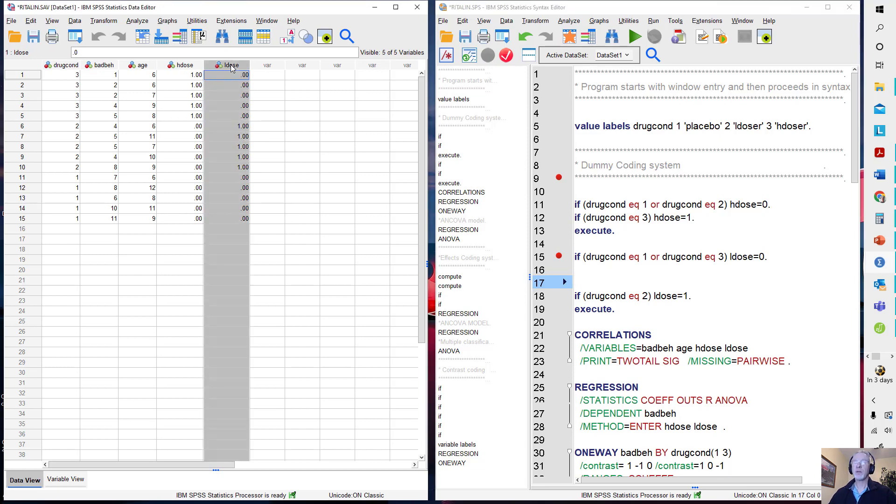
key(Delete)
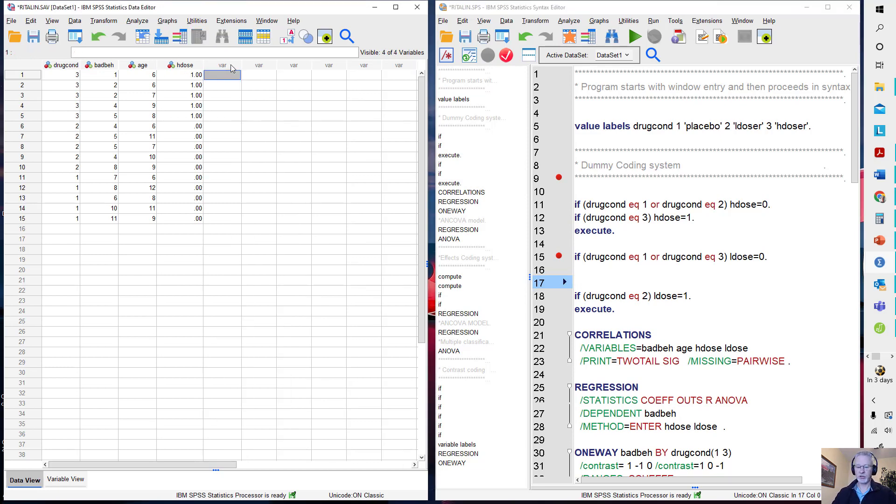
- Add "compute ldose=0." directly above "if (drugcond eq 2) ldose=1." and run both statements with the "execute." line
click(580, 285)
text(compute)
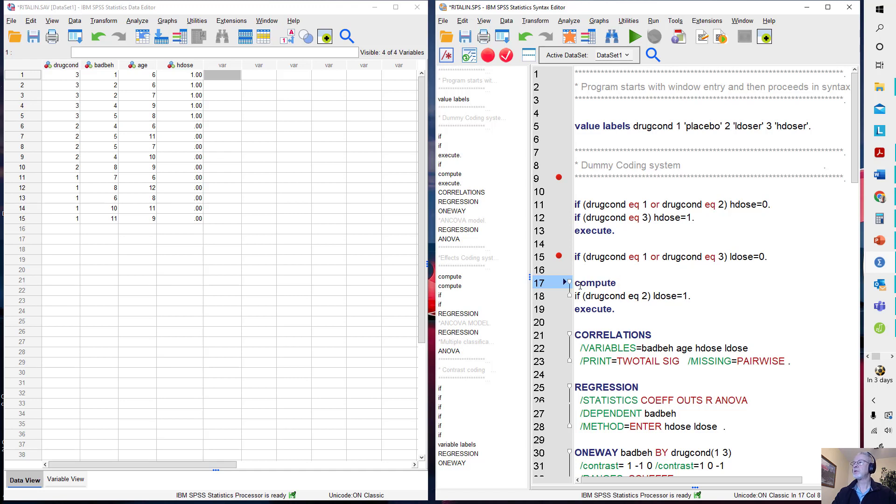
text( ldo)
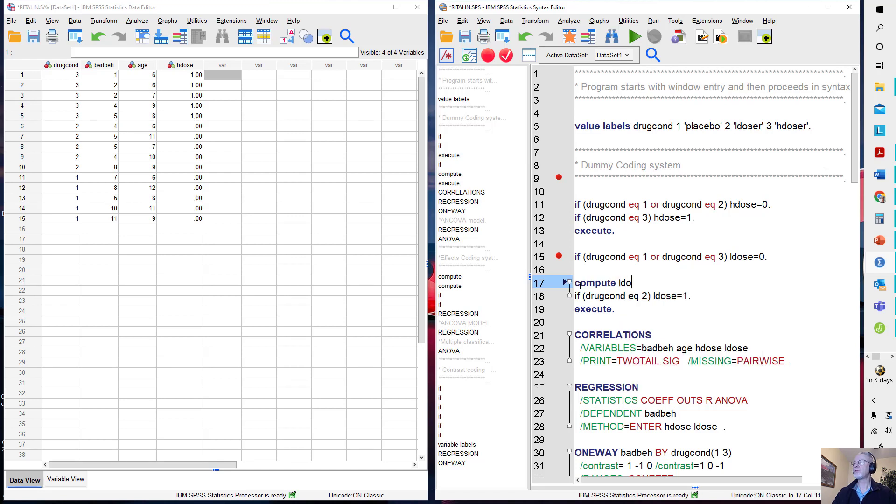
text(se=0.)
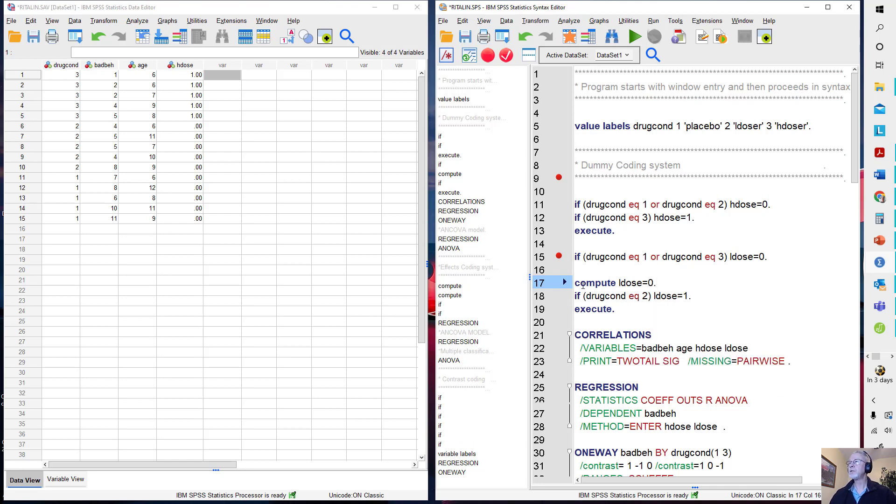
drag(581, 271, 660, 315)
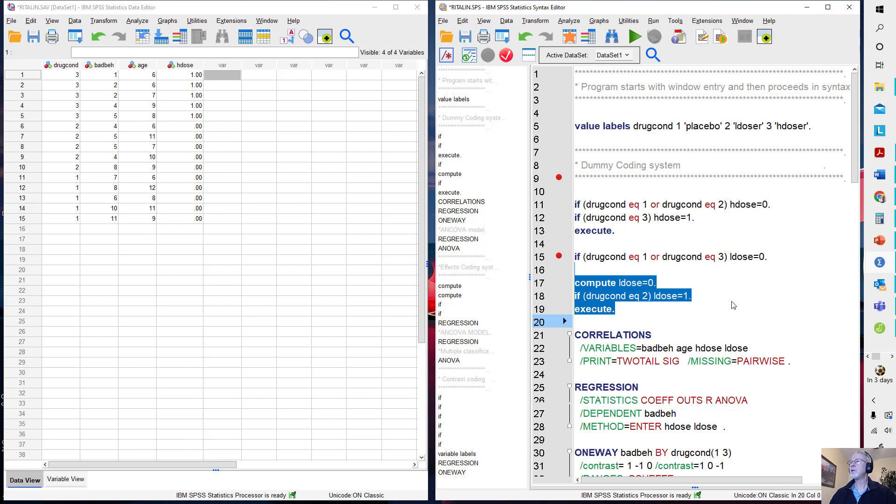
click(635, 41)
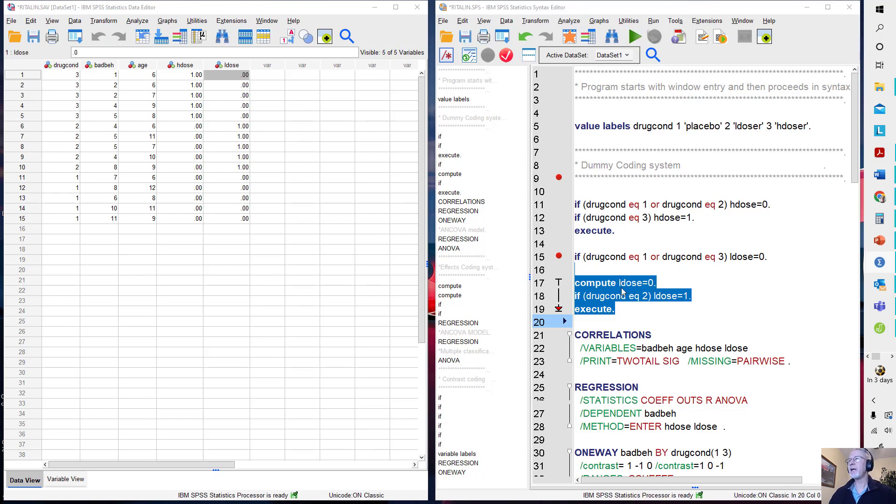
- Delete the ldose variable from the dataset and add "execute." on a new line directly beneath "compute ldose=0."
click(670, 283)
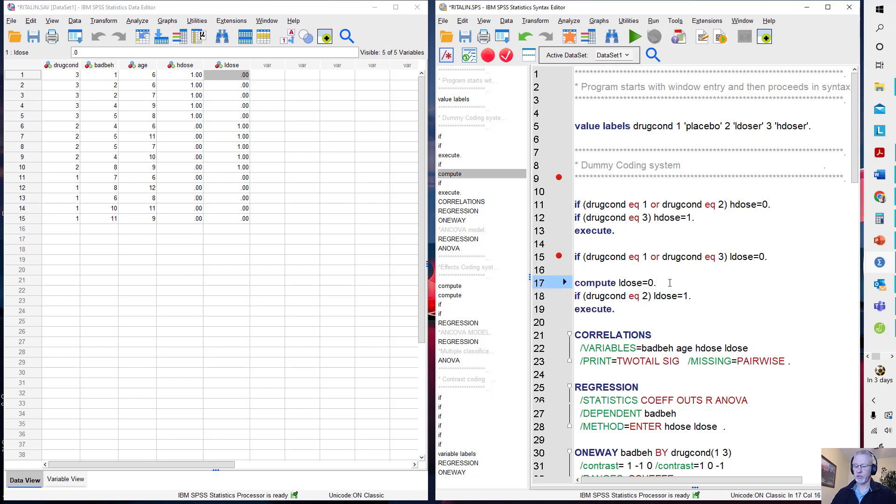
key(Return)
click(232, 65)
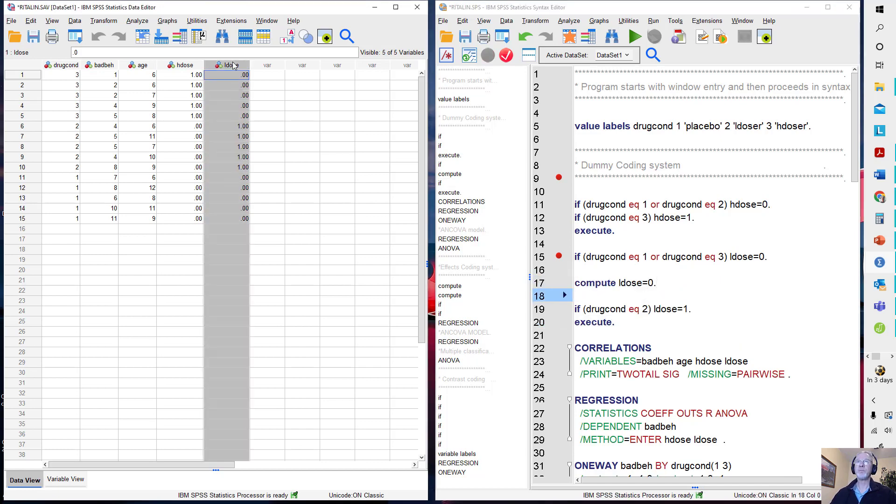
key(Delete)
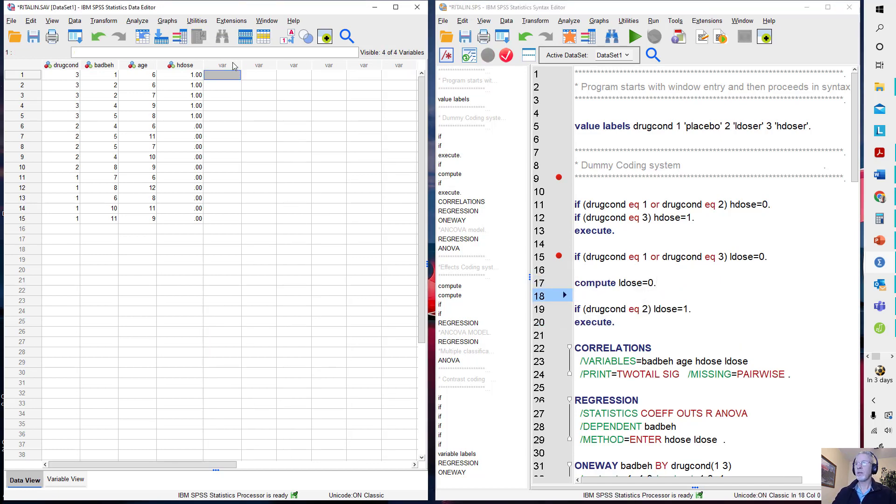
text(ex)
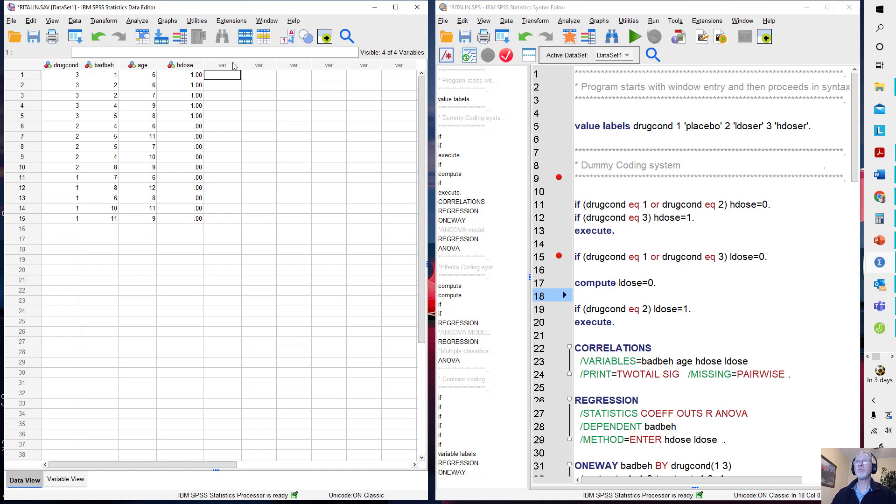
click(599, 293)
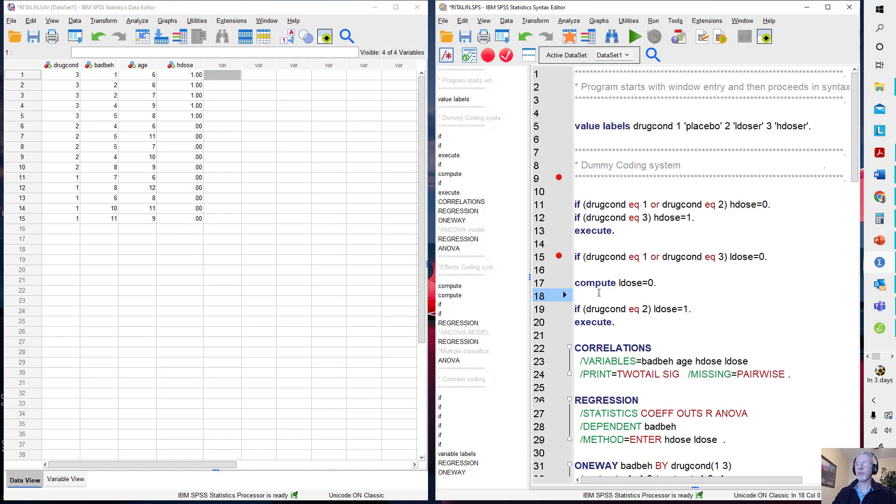
text(execute.)
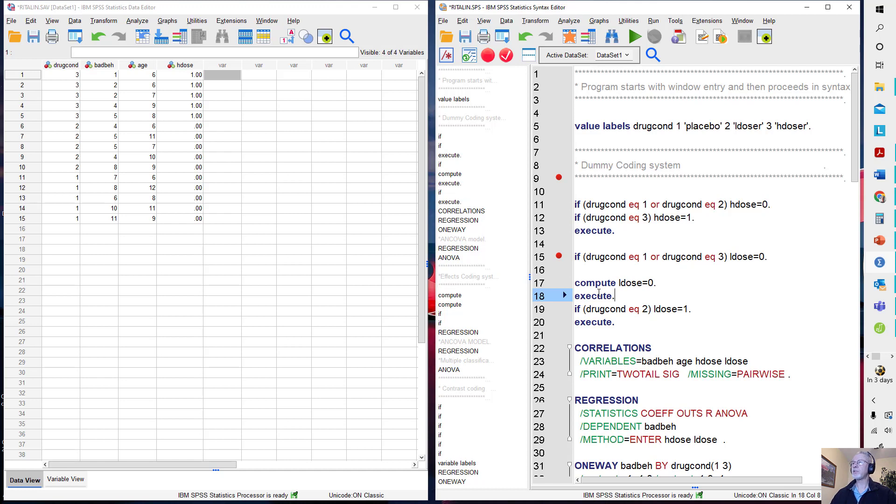
- Run "compute ldose=0." with its "execute." line, and separately run "if (drugcond eq 2) ldose=1." with its own "execute." line
drag(594, 276, 642, 292)
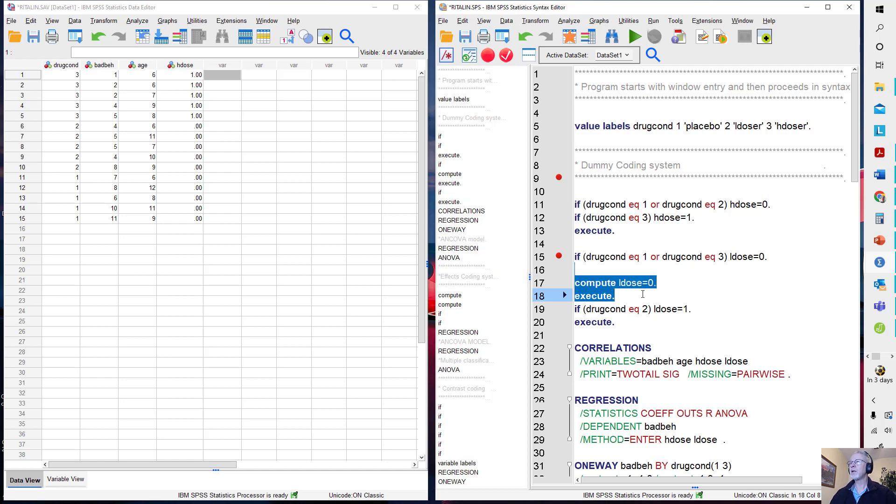
click(635, 37)
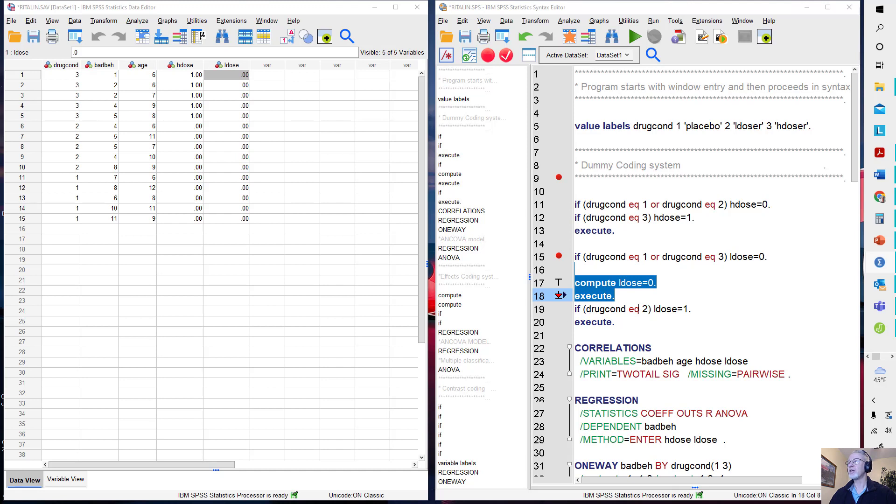
click(575, 311)
drag(575, 309, 616, 323)
key(ctrl+r)
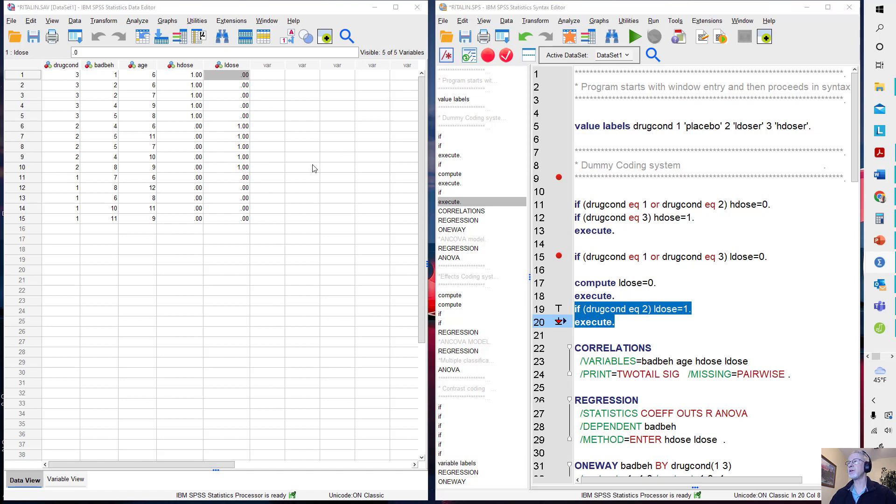
click(638, 329)
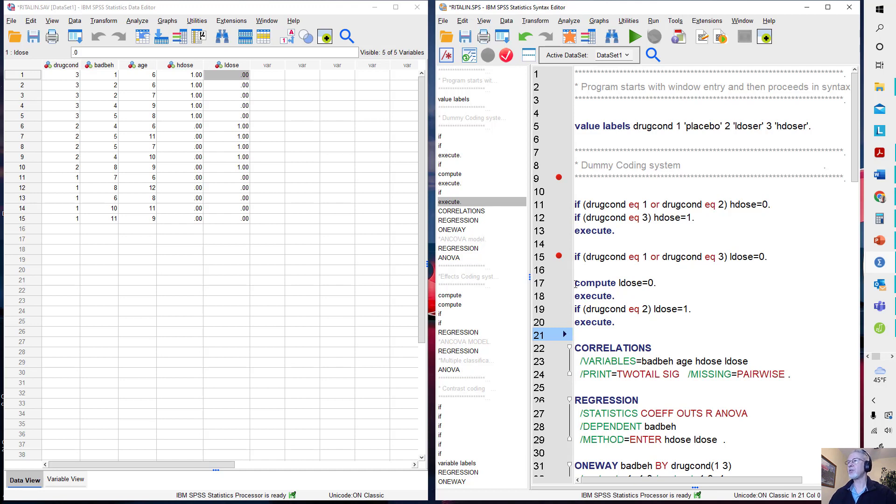
- Copy "compute ldose=0." and "execute." directly beneath "if (drugcond eq 2) ldose=1." and run the block starting at that if statement
drag(576, 285, 671, 294)
key(ctrl+c)
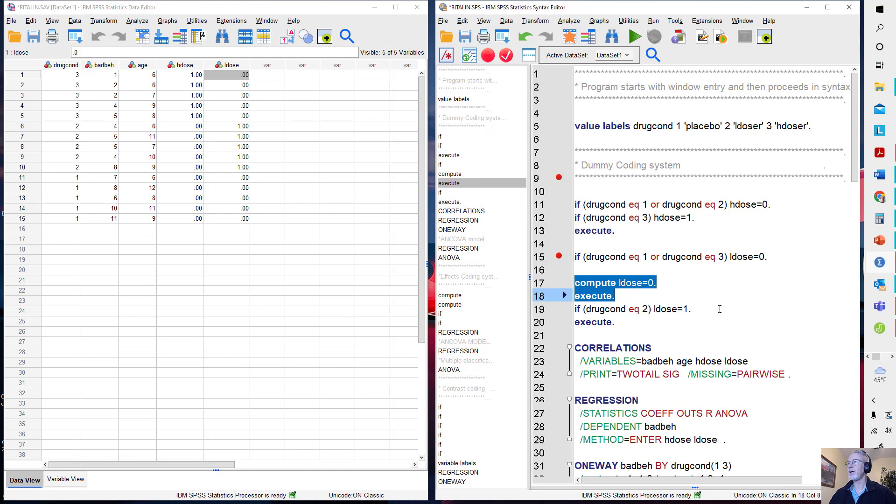
click(720, 308)
key(Return)
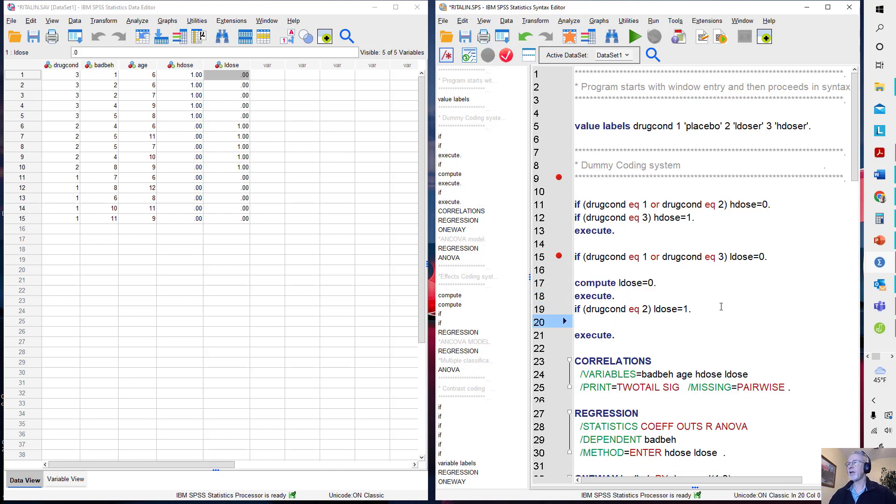
key(ctrl+v)
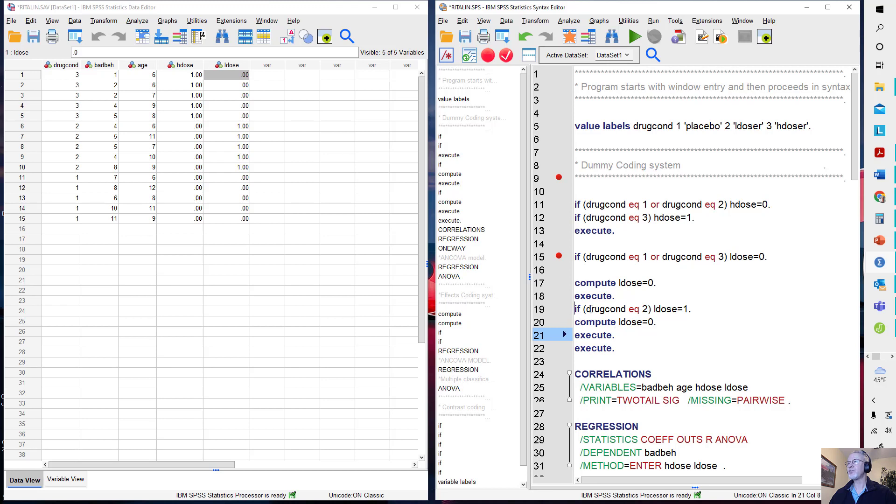
drag(590, 309, 660, 348)
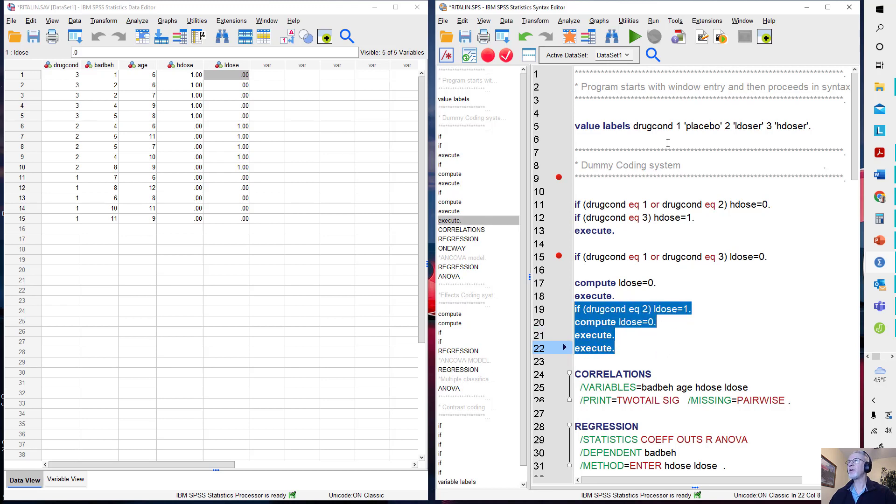
click(633, 37)
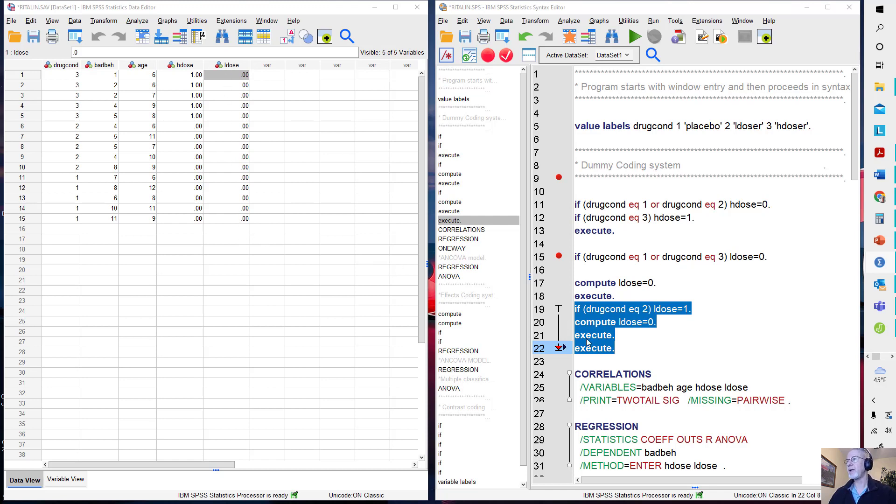
- Remove both "compute ldose=0." lines, the extra "execute." lines and the blank line, leaving the two ldose if statements followed by one "execute."
click(639, 346)
click(634, 297)
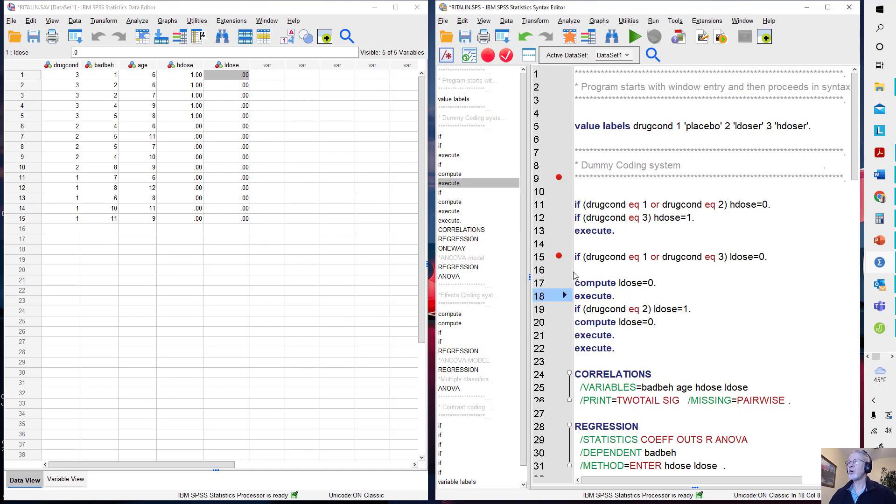
drag(585, 272, 652, 295)
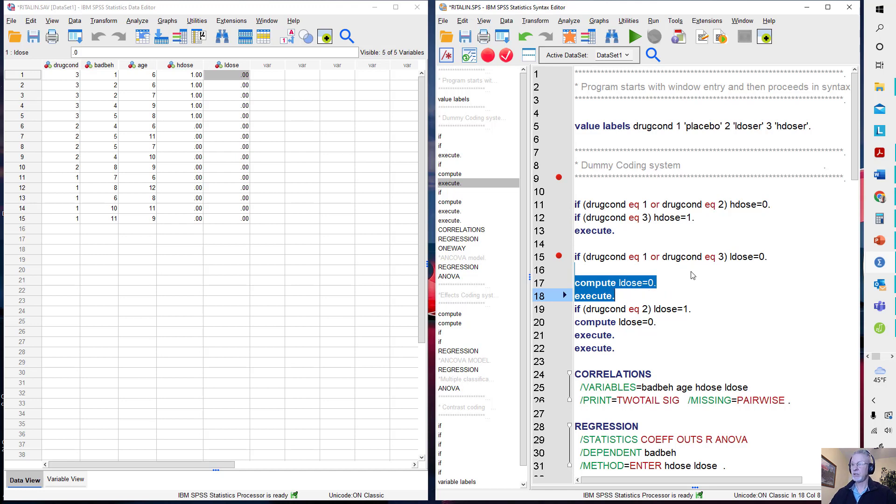
key(Delete)
key(Delete)
key(Down)
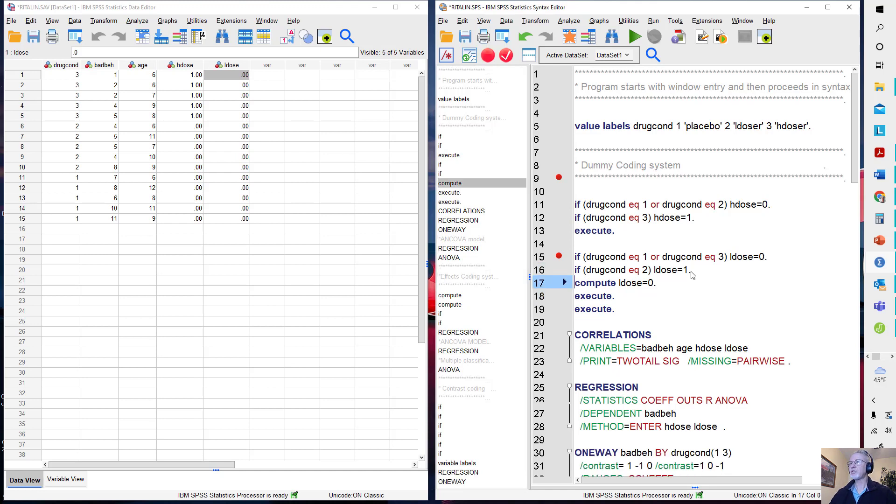
key(shift+Down)
key(Delete)
key(shift+Down)
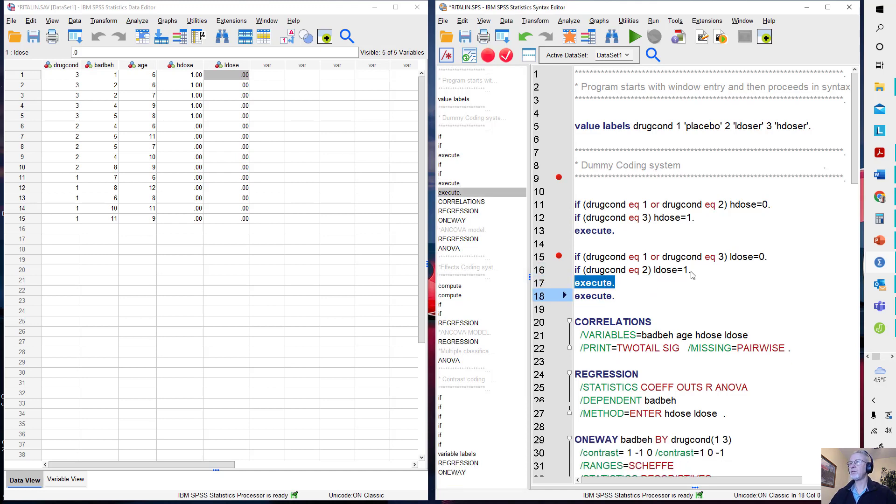
key(Delete)
- Run "if (drugcond eq 1 or drugcond eq 3) ldose=0." and "if (drugcond eq 2) ldose=1." together with their "execute." line
key(Up)
key(Up)
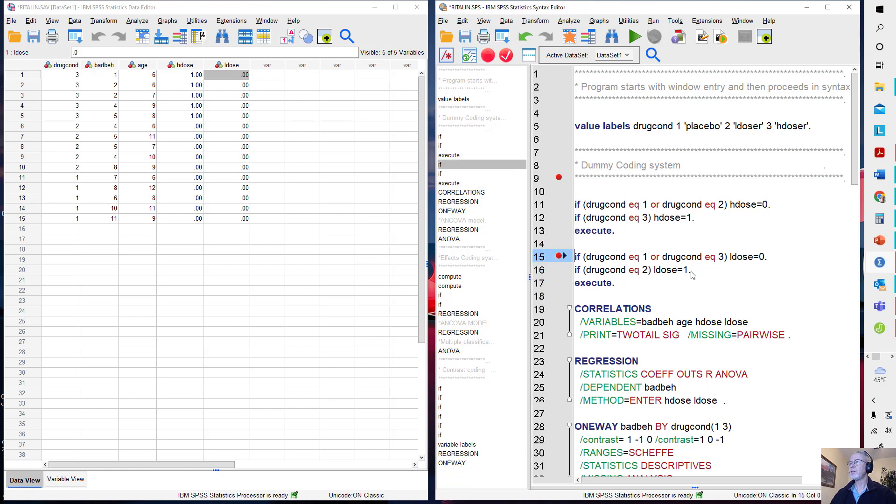
key(shift+Down)
key(shift+Down)
key(shift+Down)
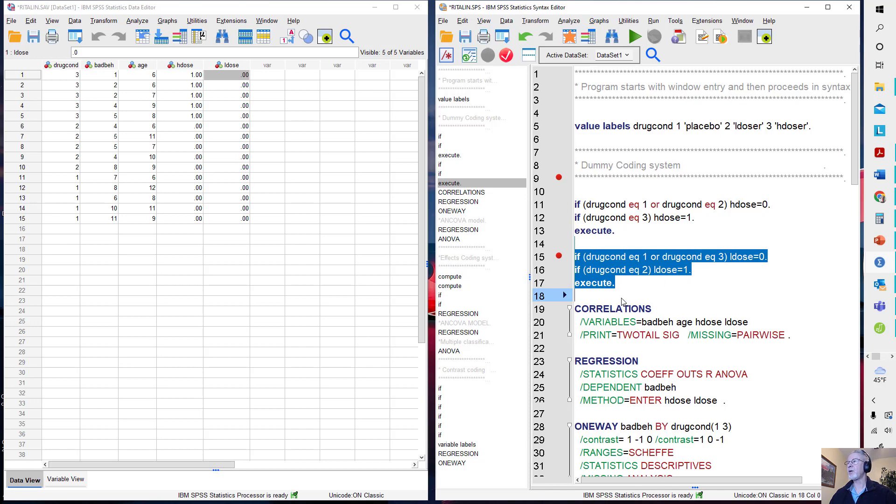
click(634, 37)
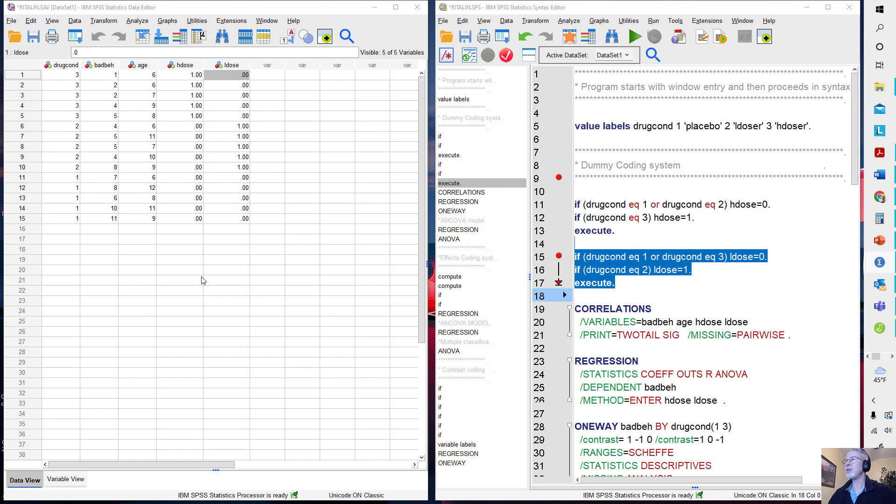
- Maximize the Data Editor, open the Linear Regression setup and reset it to defaults
click(275, 313)
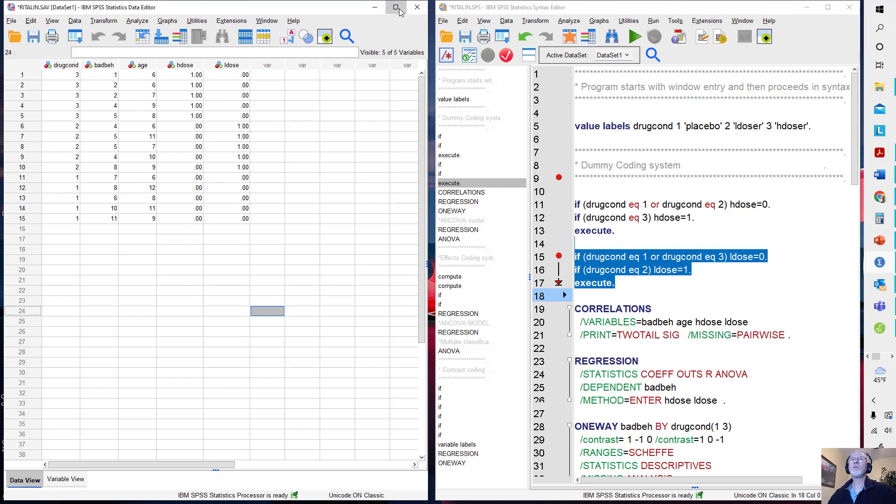
click(395, 9)
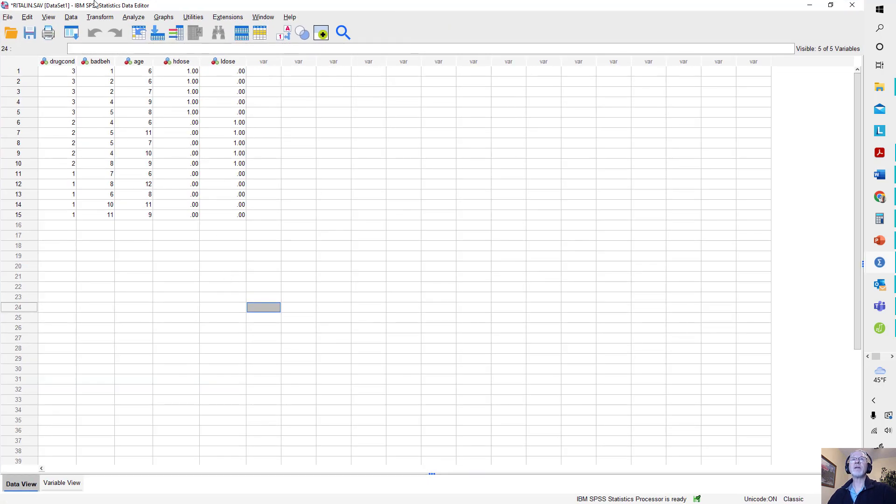
click(134, 17)
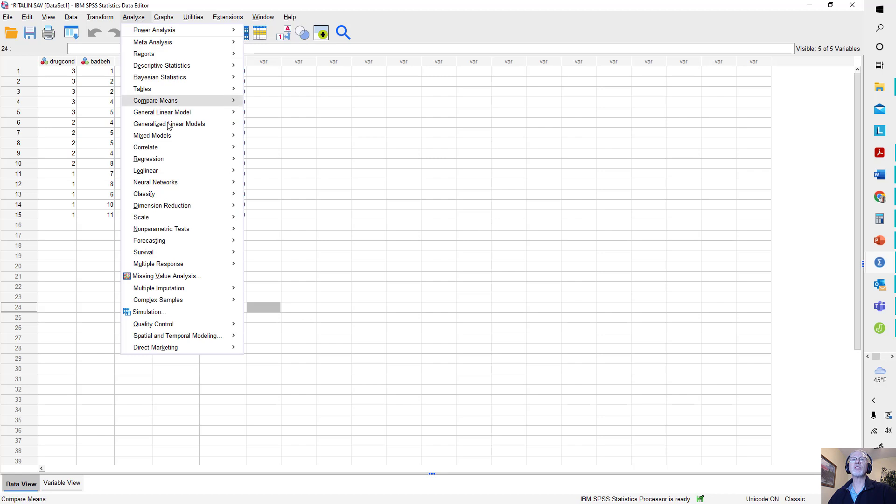
mouse_move(165, 160)
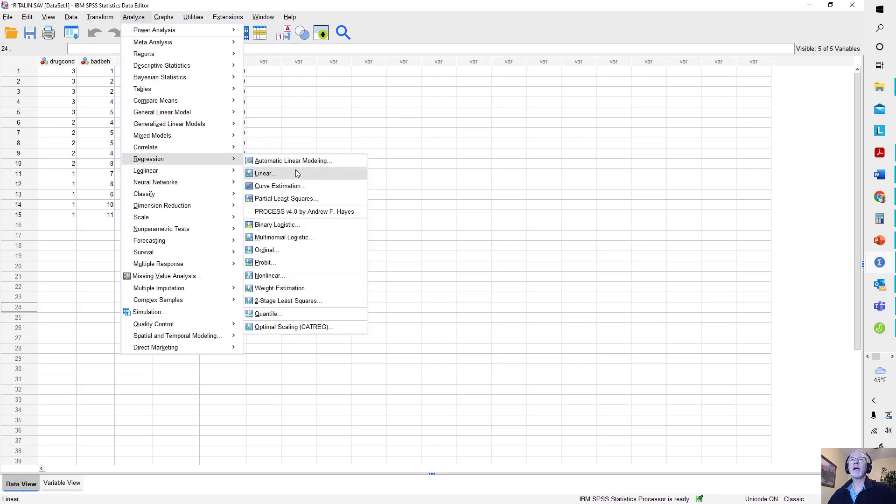
click(270, 174)
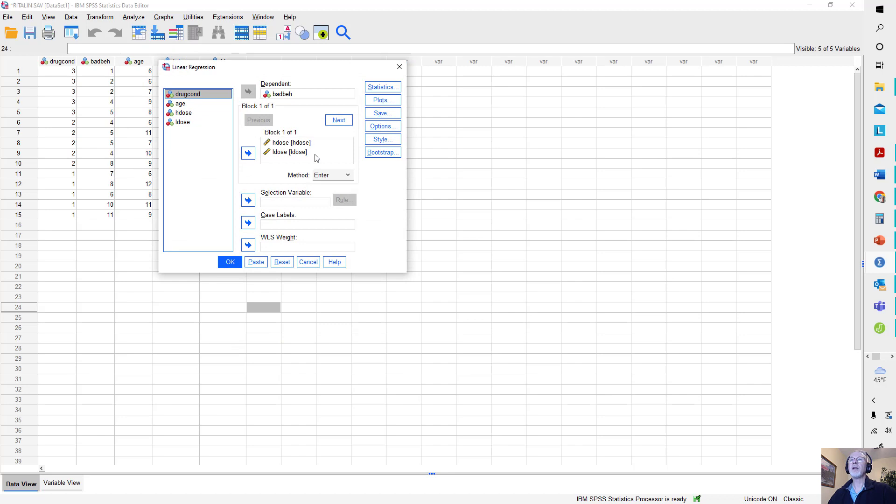
click(282, 261)
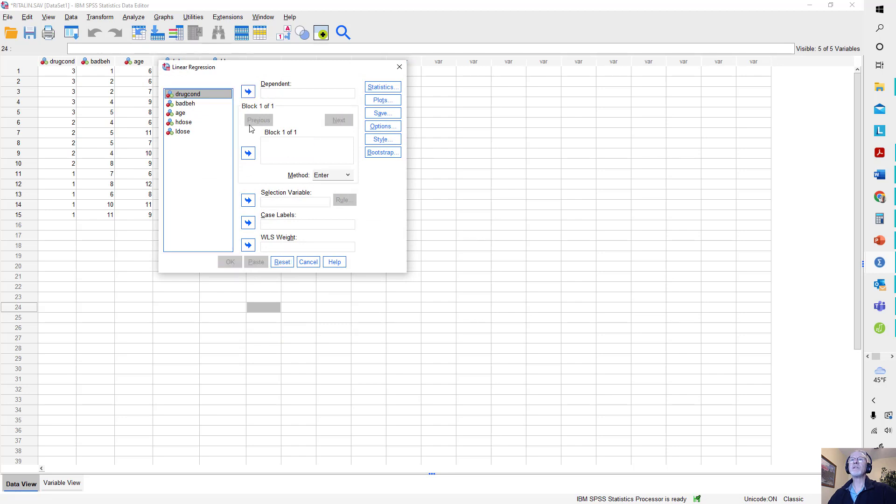
- Assign badbeh as the dependent variable and add hdose and ldose as predictors in Block 1 of the linear regression
click(185, 103)
click(248, 91)
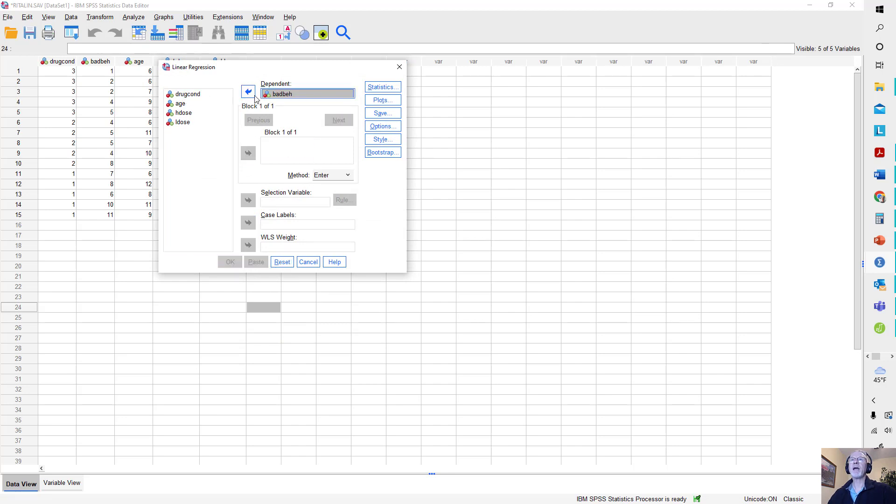
click(184, 112)
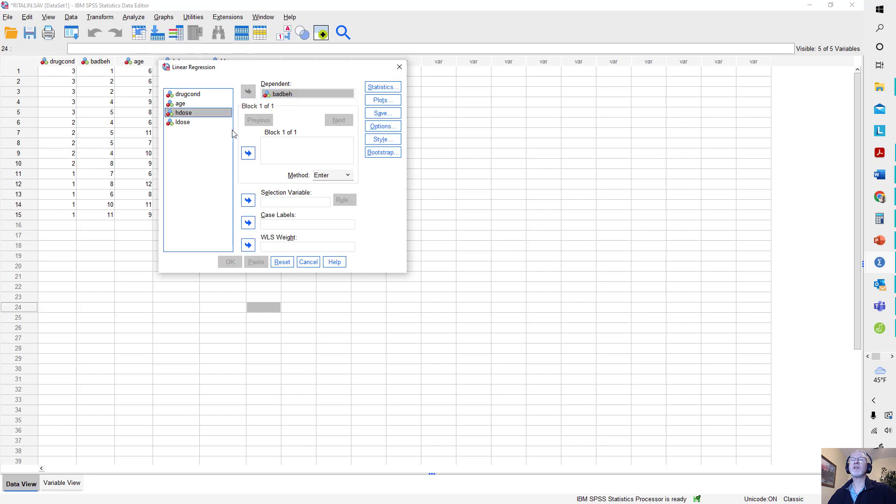
click(248, 153)
click(189, 122)
click(248, 153)
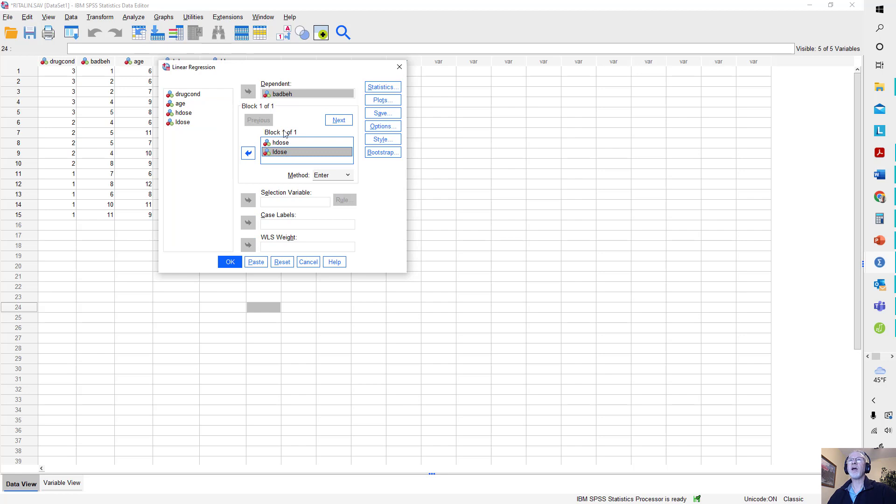
- Request R squared change and part and partial correlations for the regression of badbeh on hdose and ldose, and run it
click(381, 87)
click(281, 122)
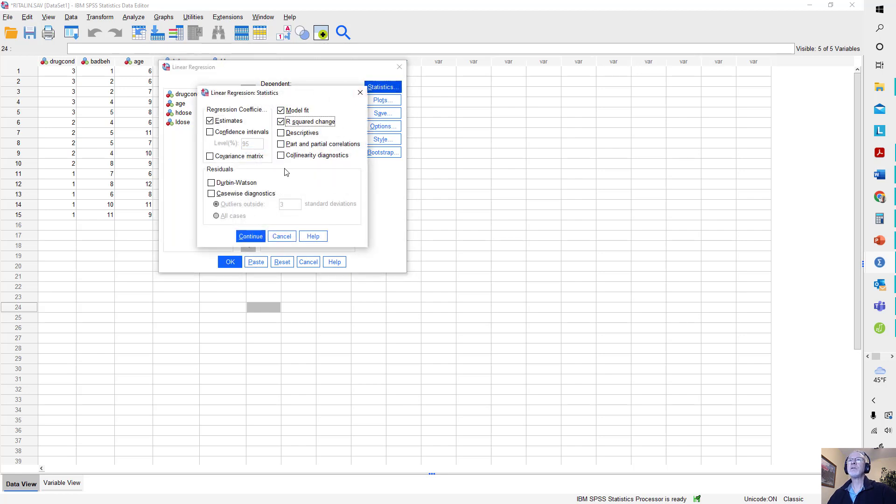
click(281, 144)
click(249, 235)
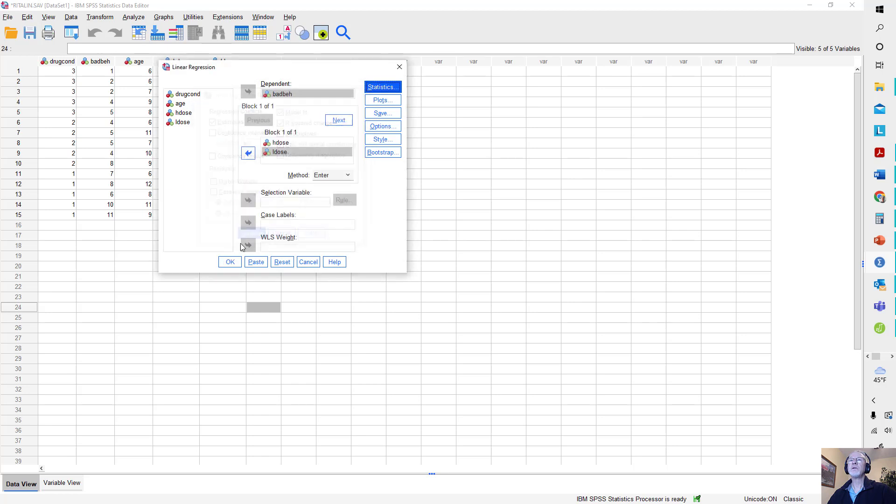
click(230, 262)
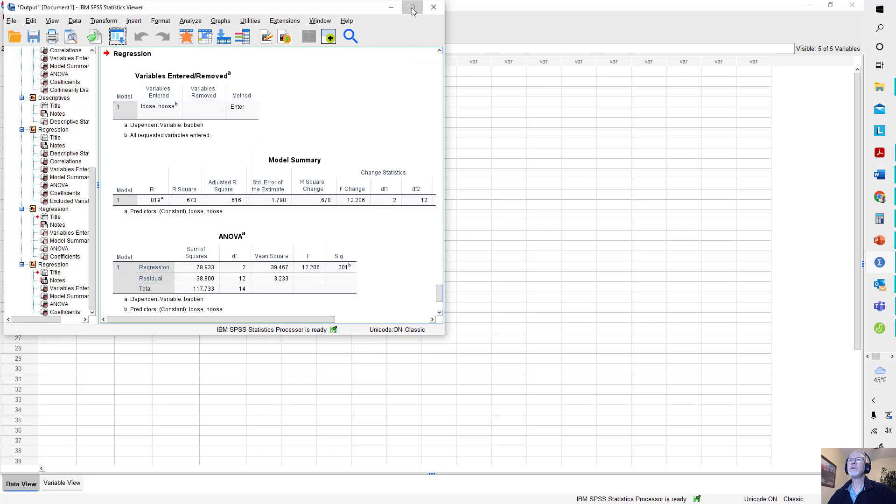
- Maximize the output window and examine the Model Summary, ANOVA and Coefficients tables of the badbeh regression
click(412, 8)
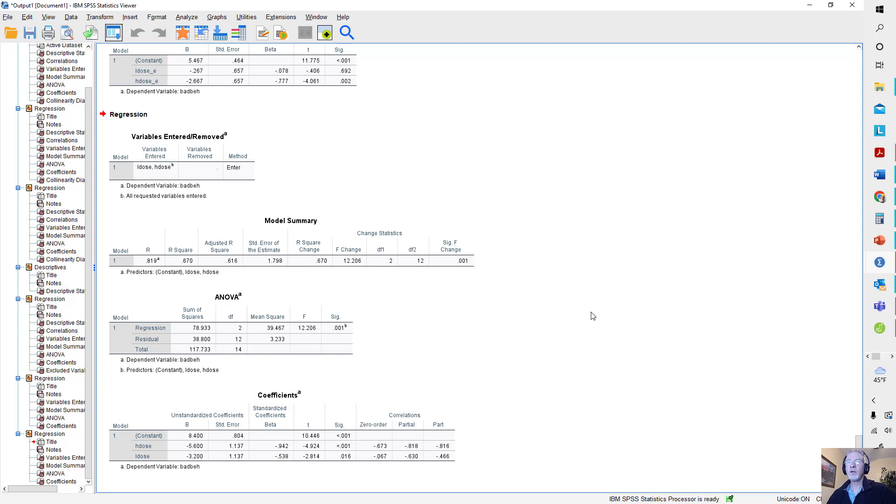
scroll(590, 313, up, 1)
scroll(391, 376, down, 1)
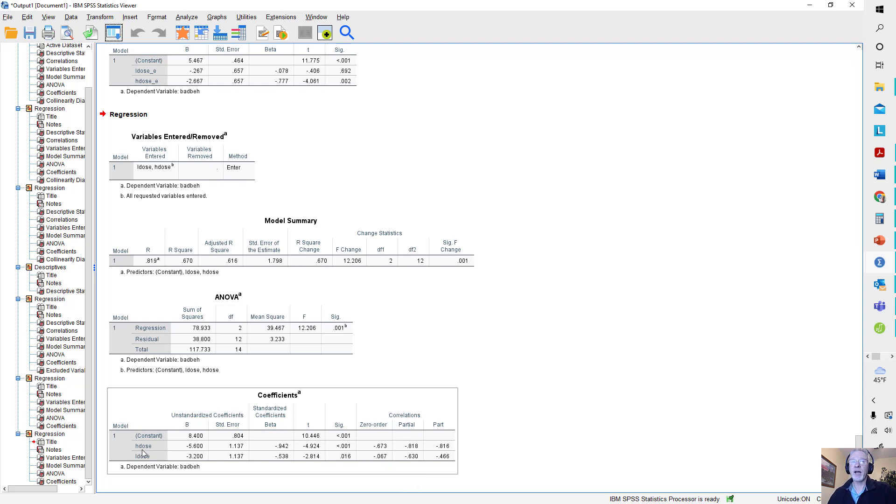
- Run two-tailed bivariate Pearson correlations among badbeh, hdose and ldose and show the resulting table
click(187, 17)
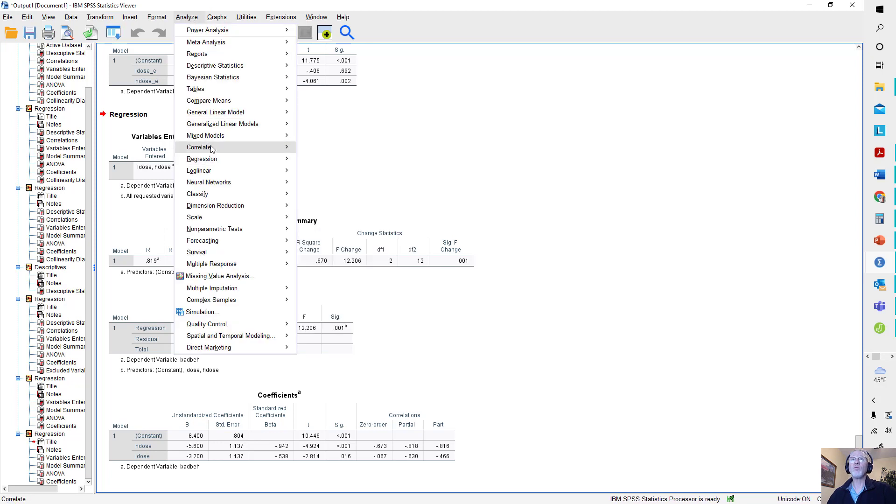
mouse_move(211, 148)
click(319, 161)
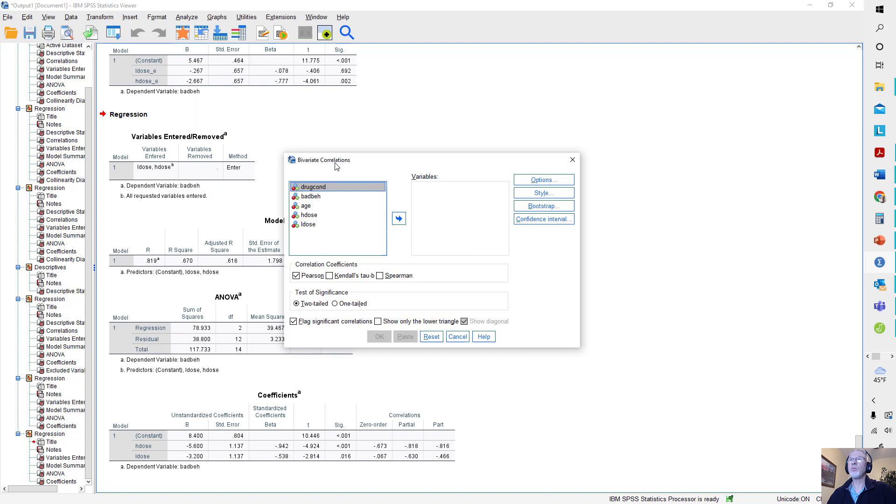
click(313, 197)
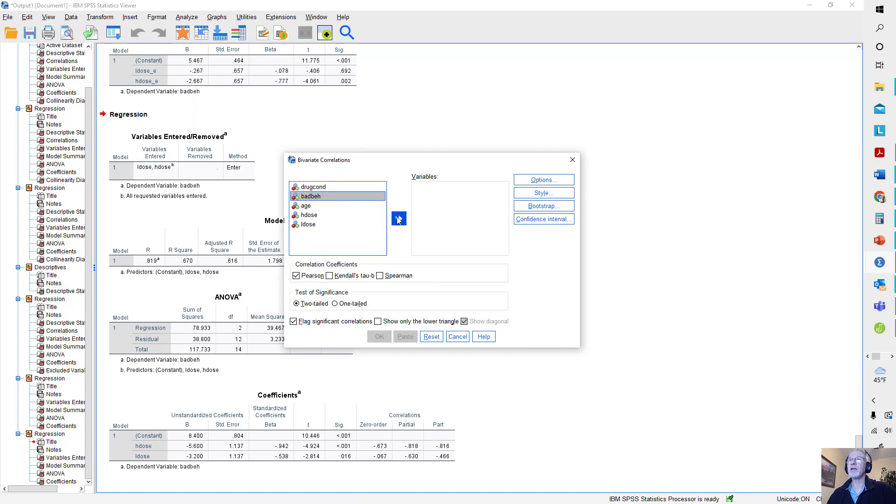
click(399, 219)
click(308, 206)
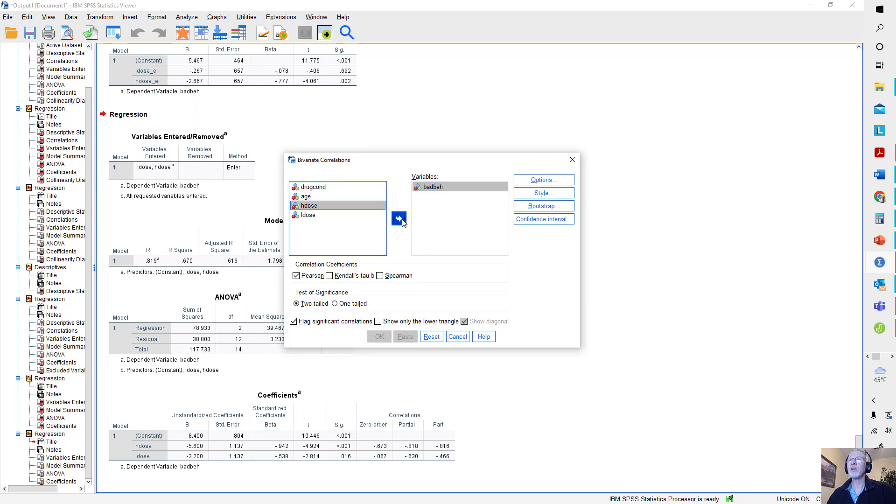
click(398, 220)
click(308, 206)
click(399, 218)
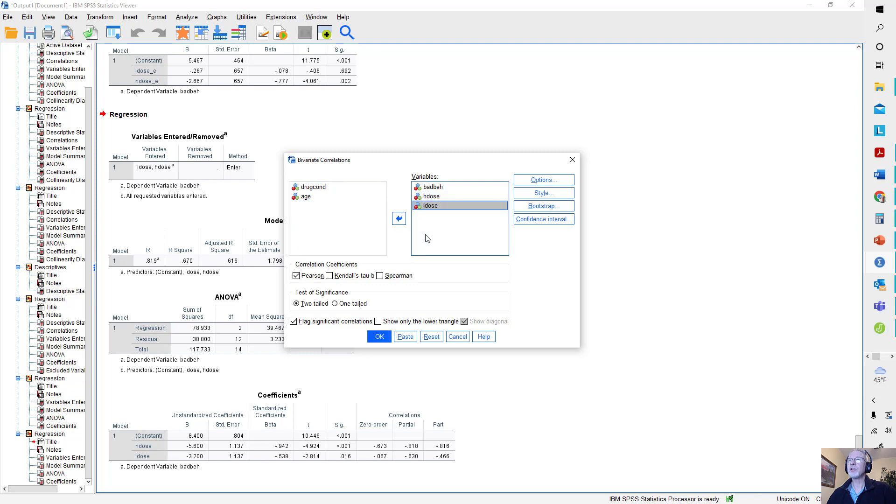
click(379, 336)
scroll(498, 260, down, 1)
click(217, 406)
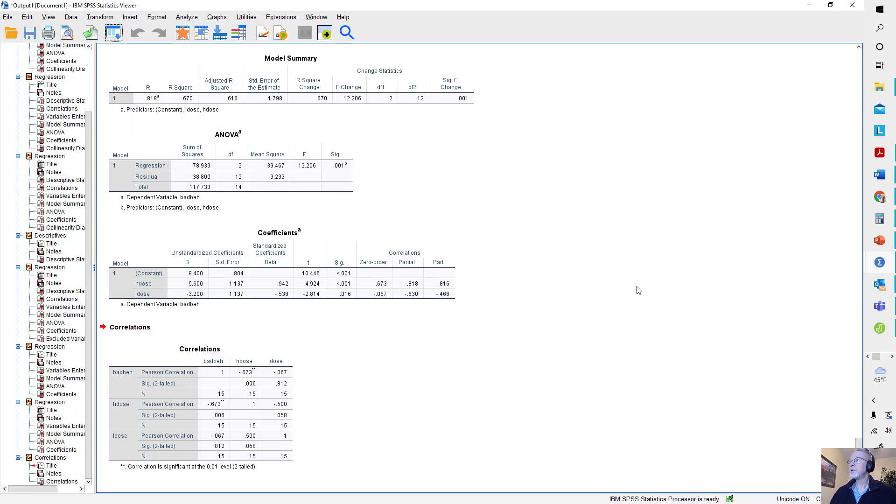
- In the linear regression of badbeh, replace hdose and ldose in Block 1 with age as the only predictor
click(189, 18)
mouse_move(202, 159)
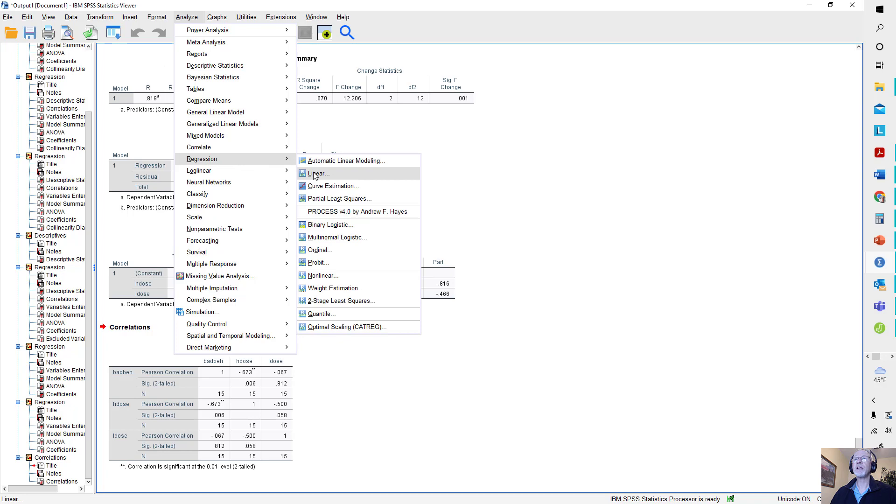
click(315, 173)
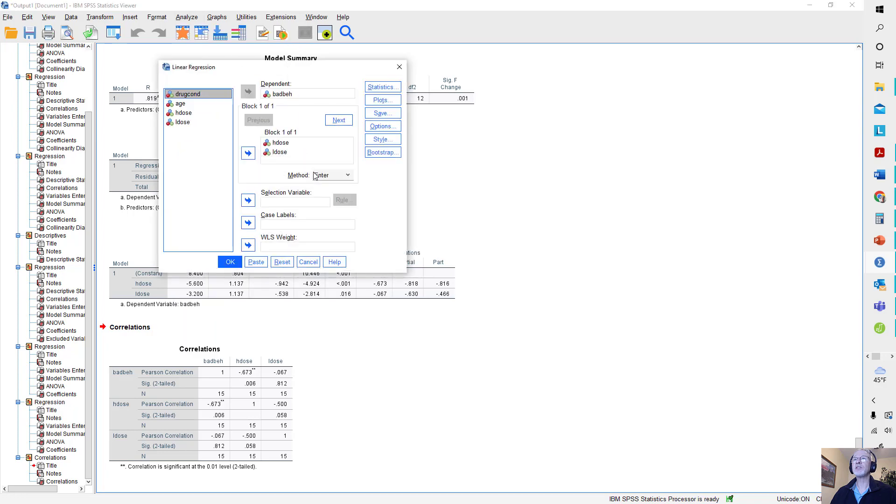
click(276, 143)
key(shift+Down)
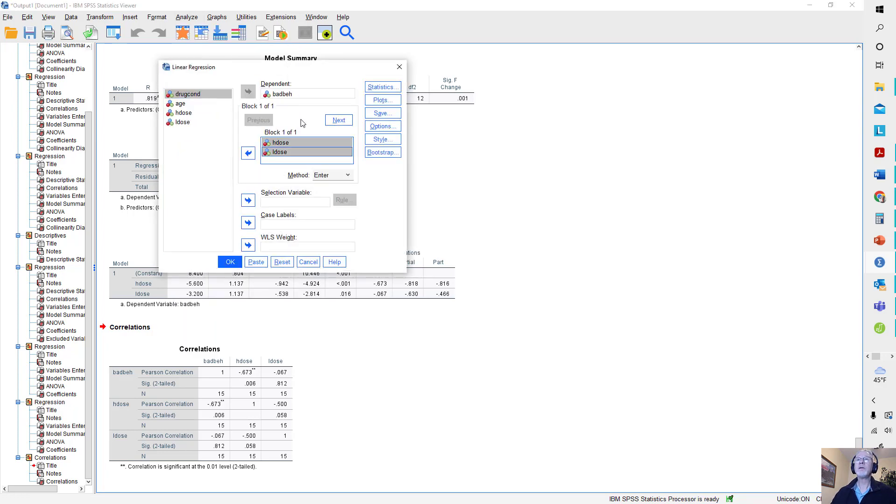
click(248, 152)
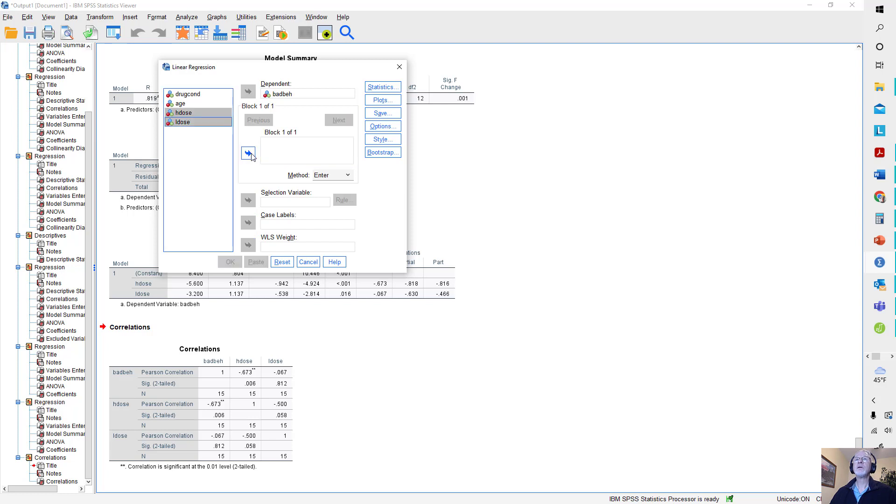
click(182, 103)
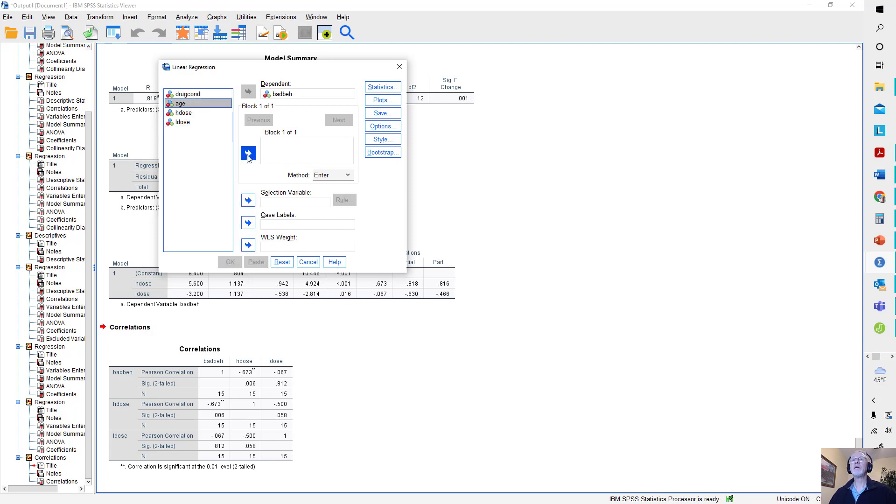
click(247, 152)
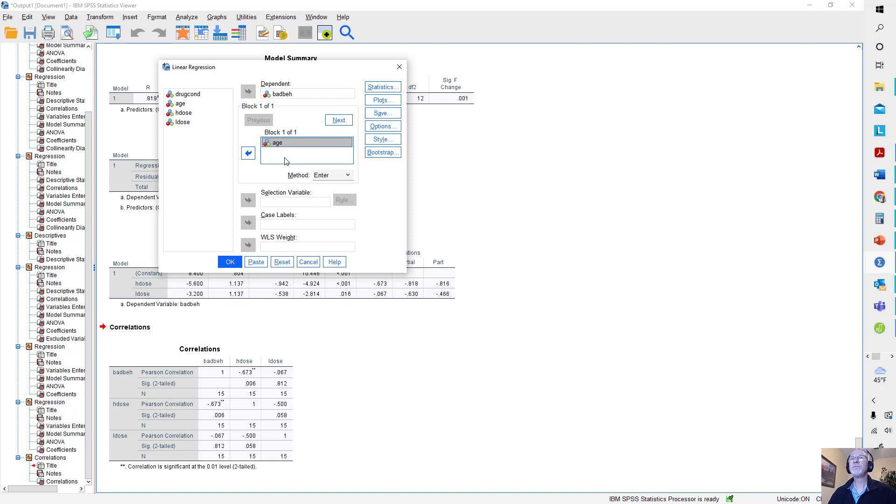
- Add hdose and ldose as Block 2 predictors, keep R squared change and part and partial correlations requested, and run the hierarchical regression
click(339, 119)
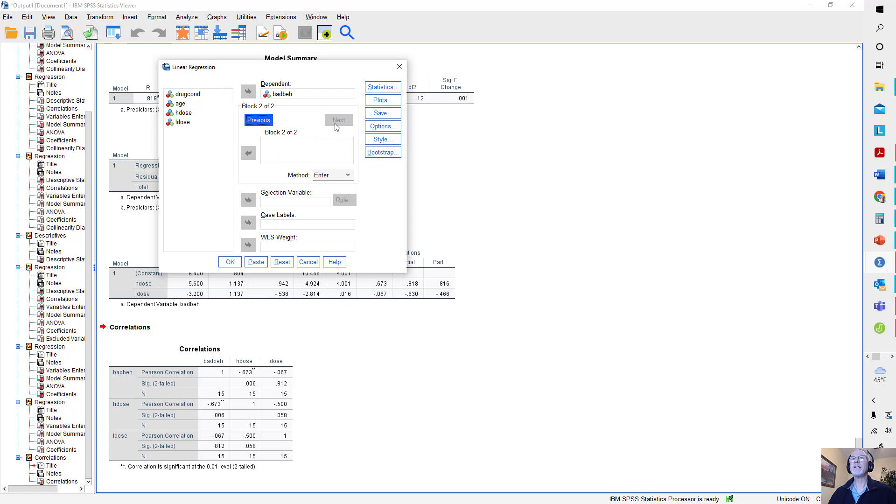
click(186, 115)
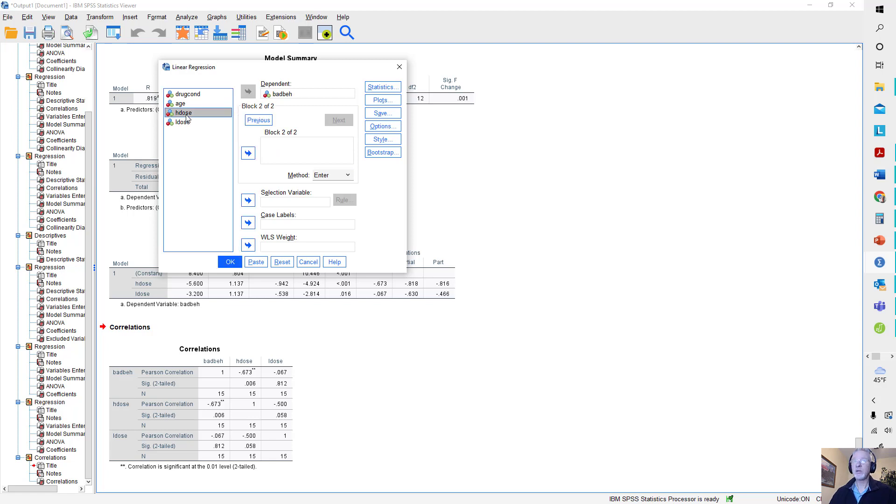
shift+click(185, 122)
click(248, 153)
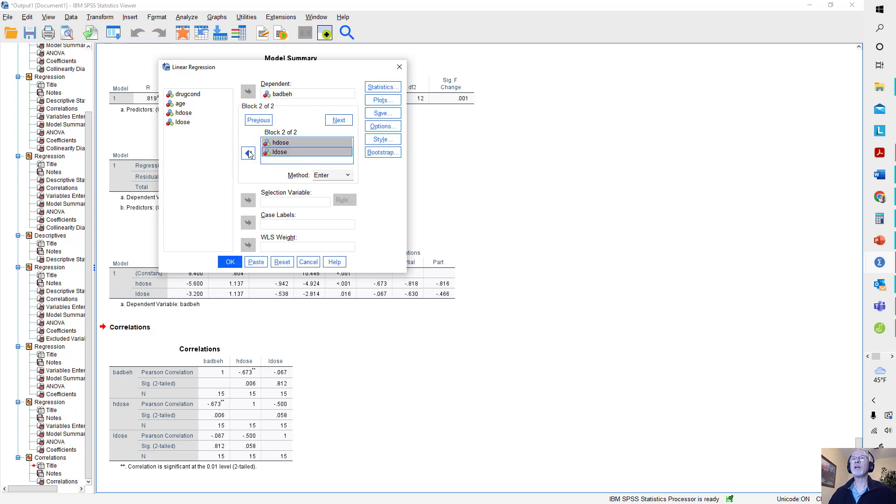
click(378, 87)
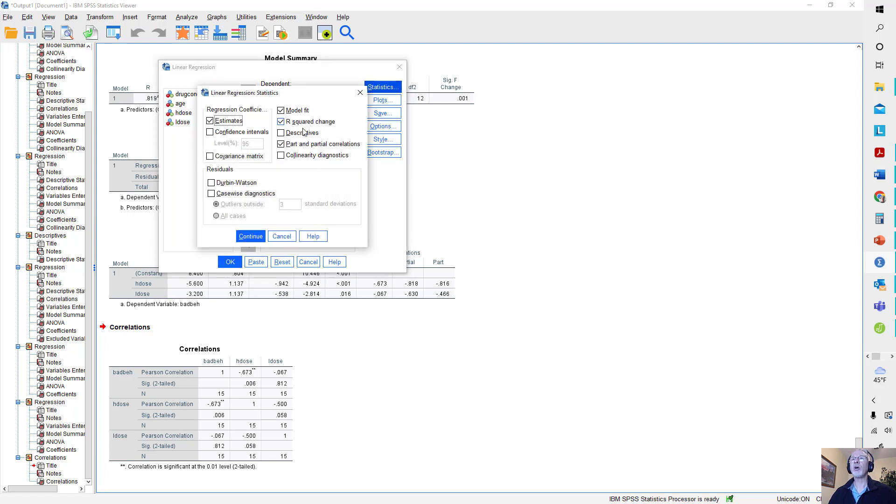
click(253, 236)
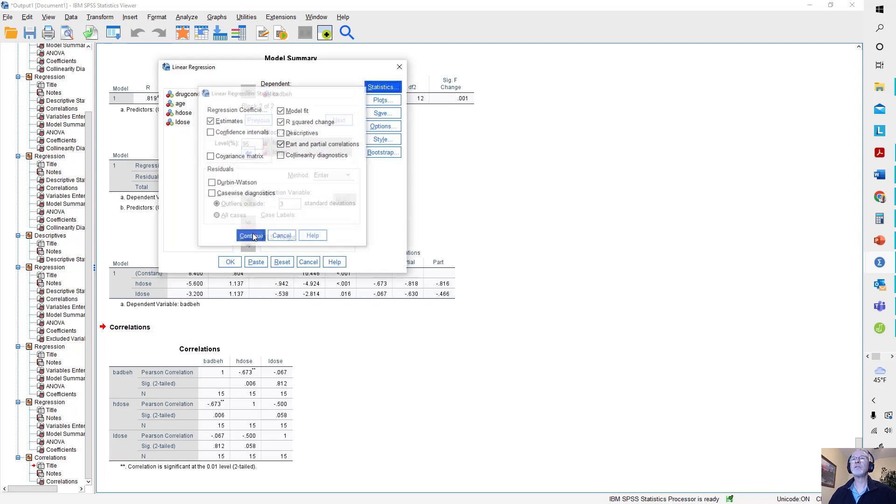
click(230, 262)
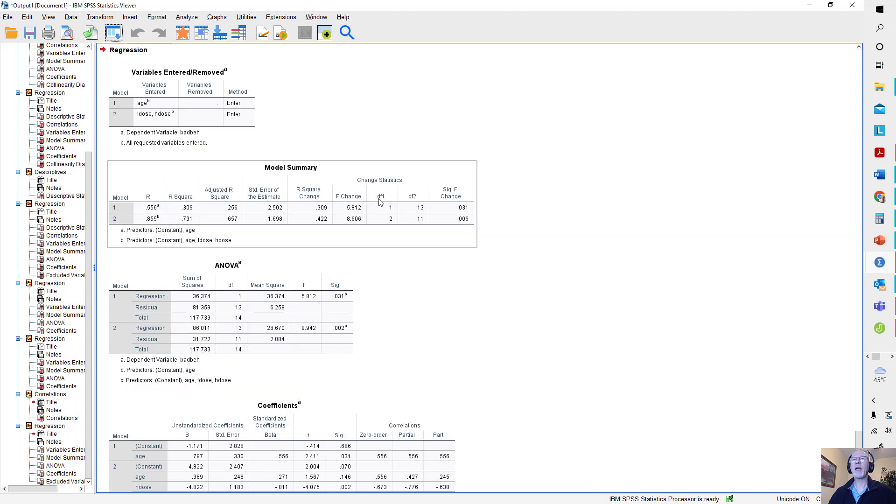
- Examine the Model Summary and Coefficients tables of the two-block regression, comparing the age-only model with the one adding hdose and ldose
click(472, 222)
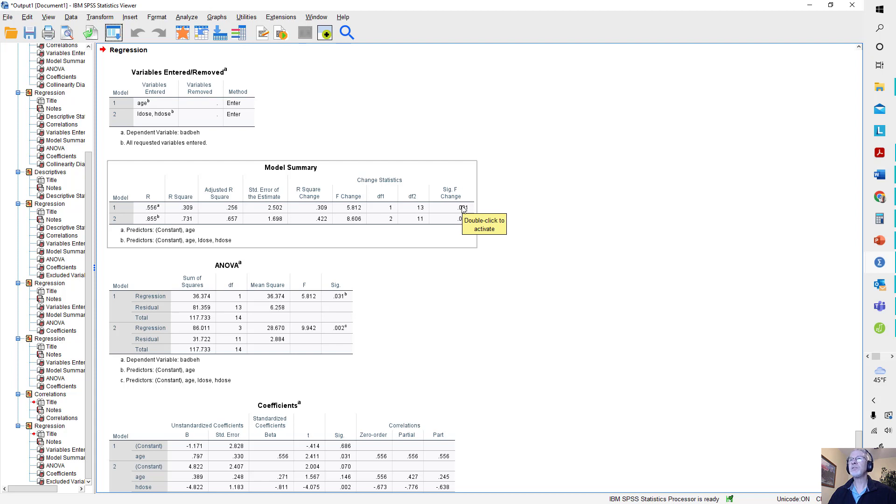
click(261, 405)
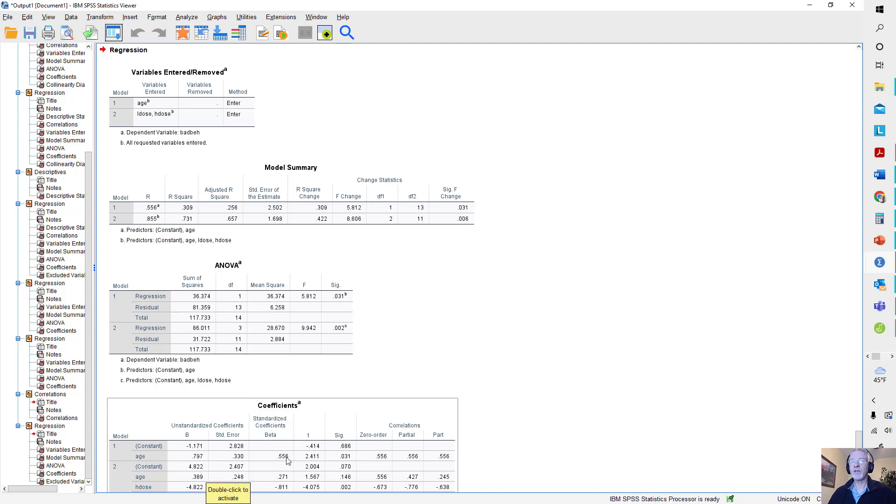
scroll(278, 459, down, 3)
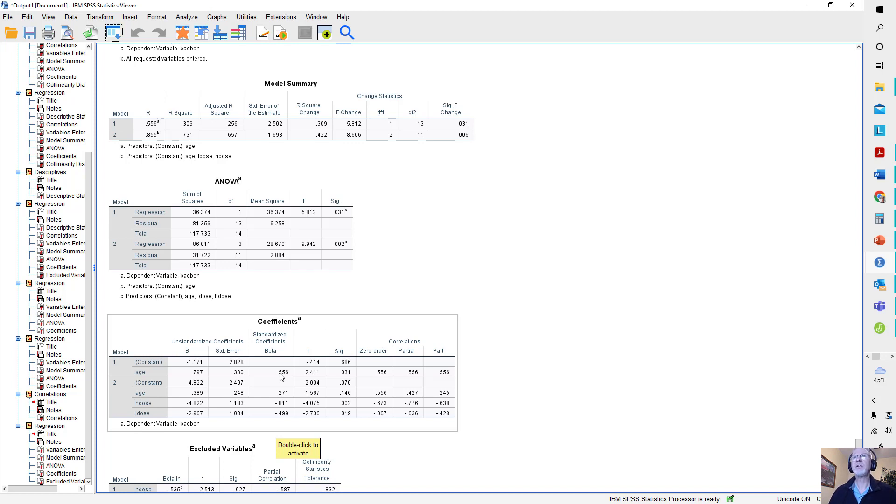
click(225, 152)
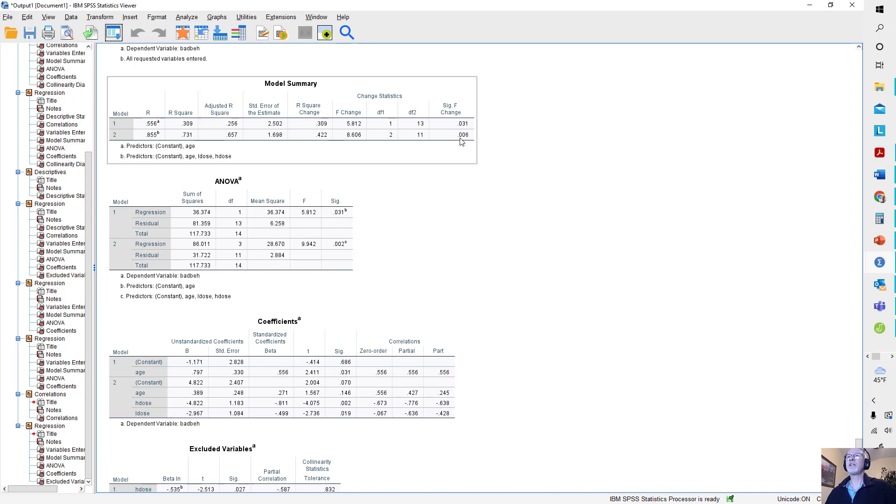
click(225, 380)
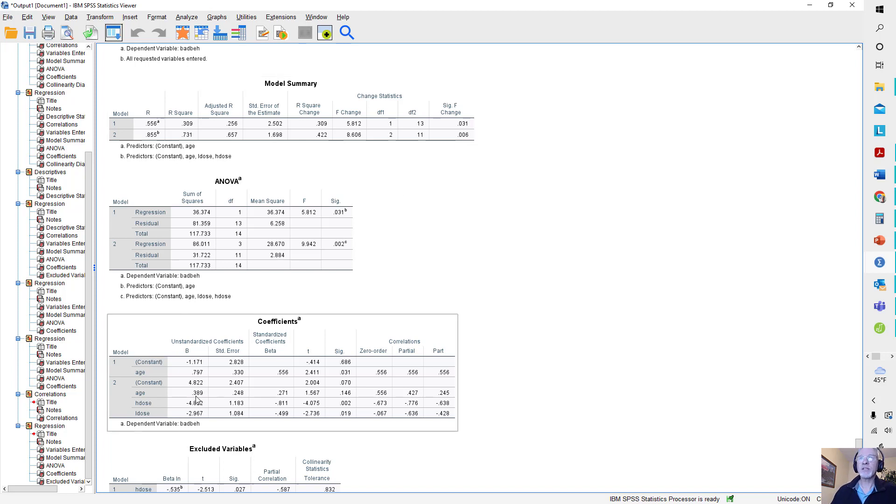
click(346, 146)
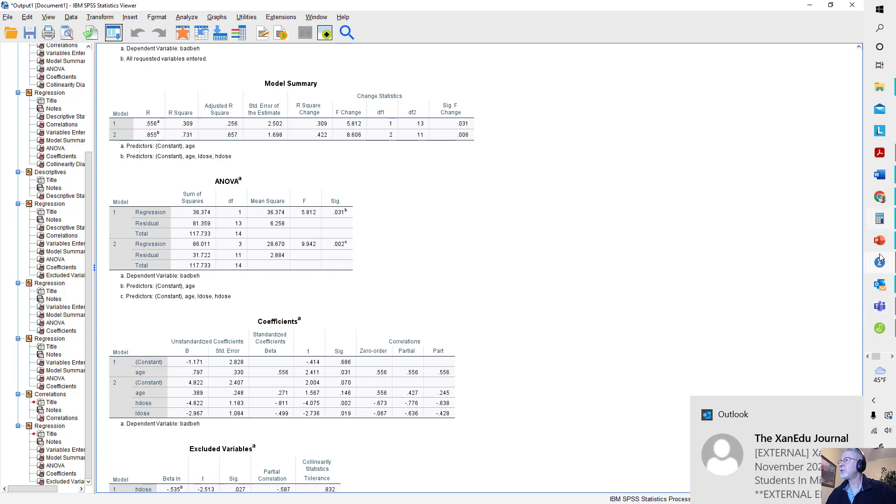
- Switch to Document2 in Word, review the dummy-coding equation with covariate X, and place it beside the SPSS Coefficients table for comparison
mouse_move(882, 290)
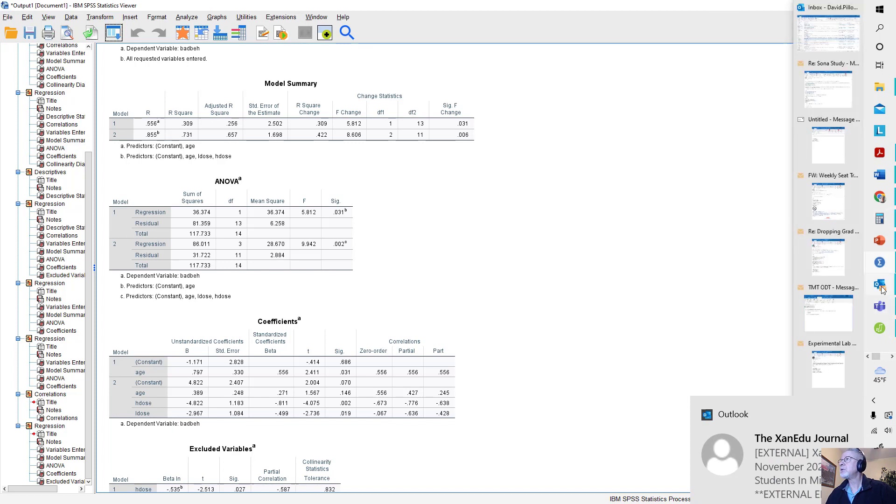
mouse_move(879, 175)
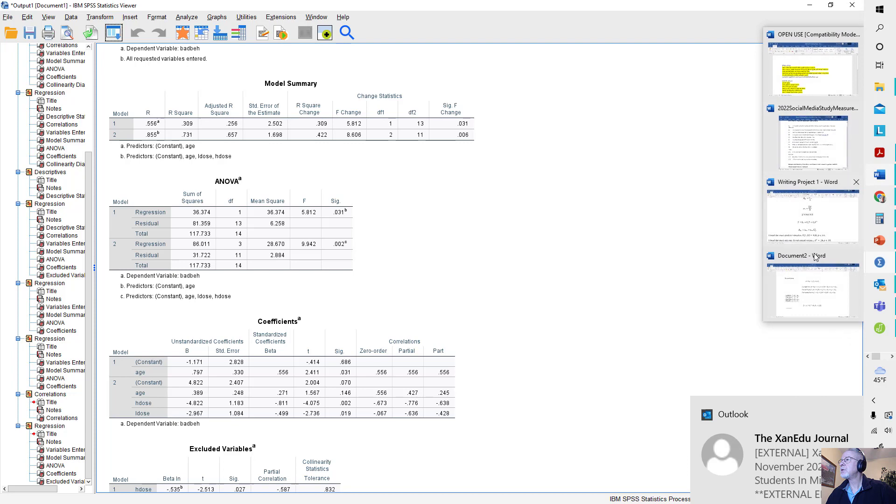
click(817, 306)
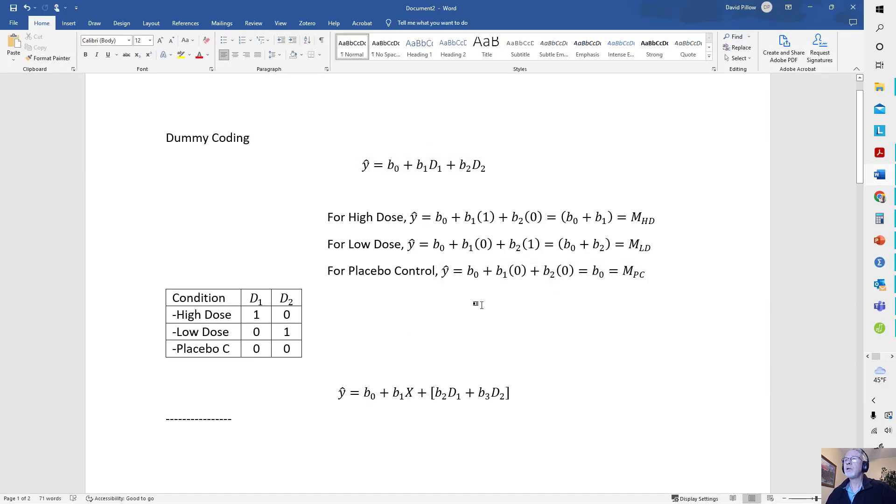
scroll(476, 304, down, 3)
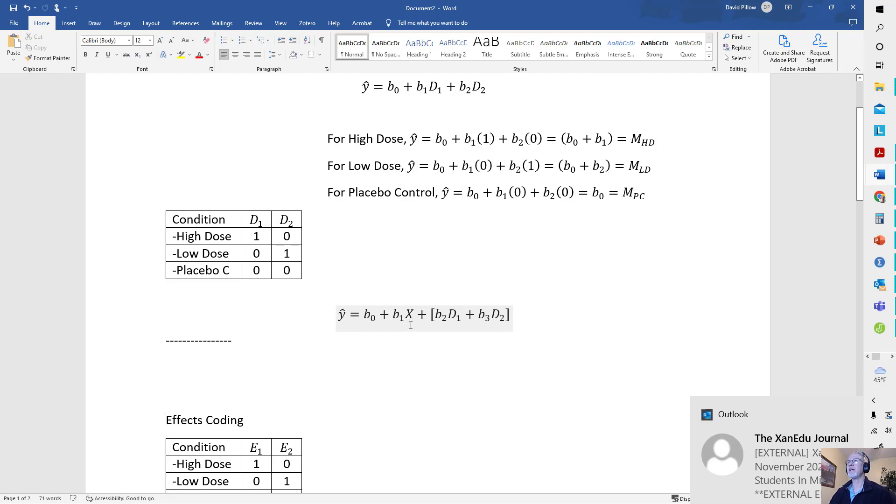
drag(601, 4, 654, 64)
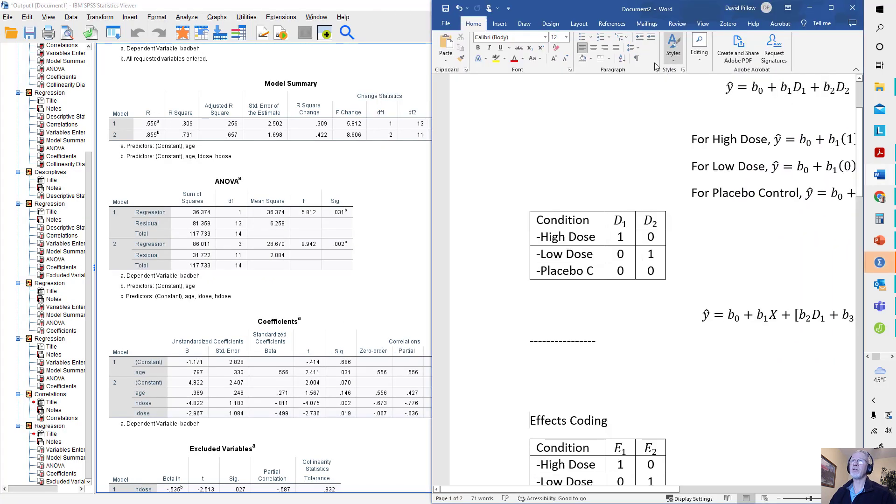
click(394, 324)
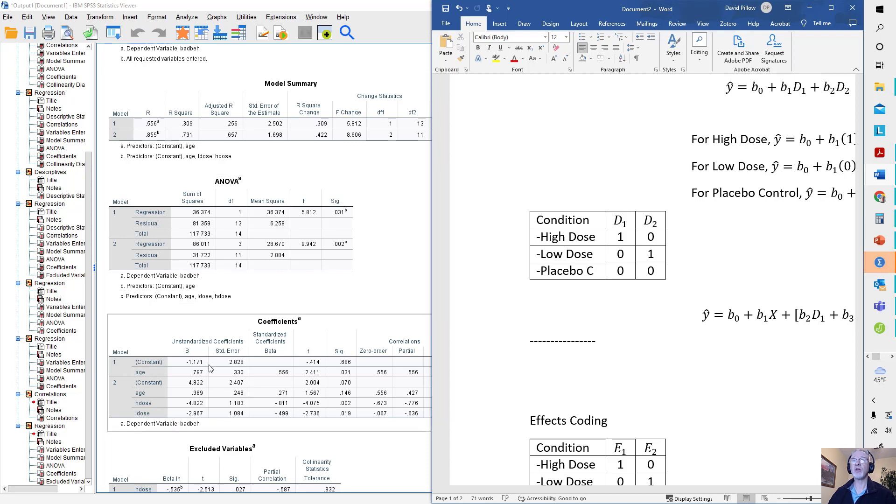
click(736, 4)
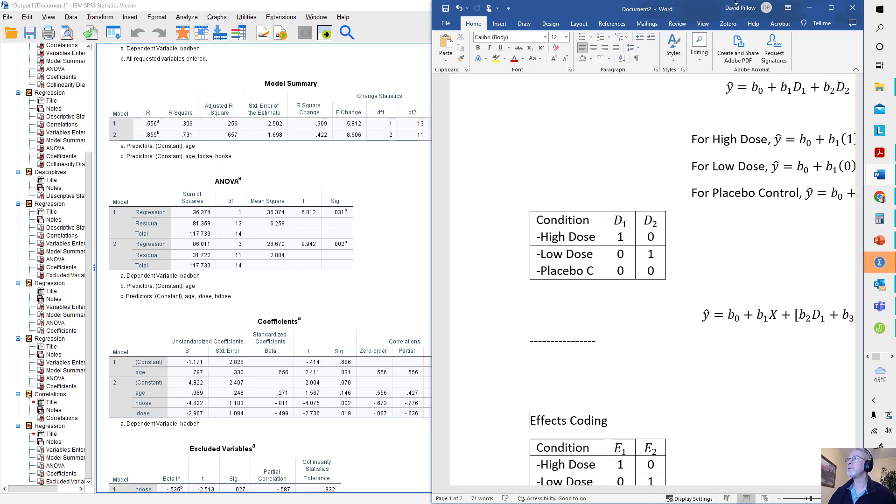
- Minimize the Word document and SPSS output, place the cursor after the ldose execute line in RITALIN.SPS, and maximize the syntax editor
click(810, 8)
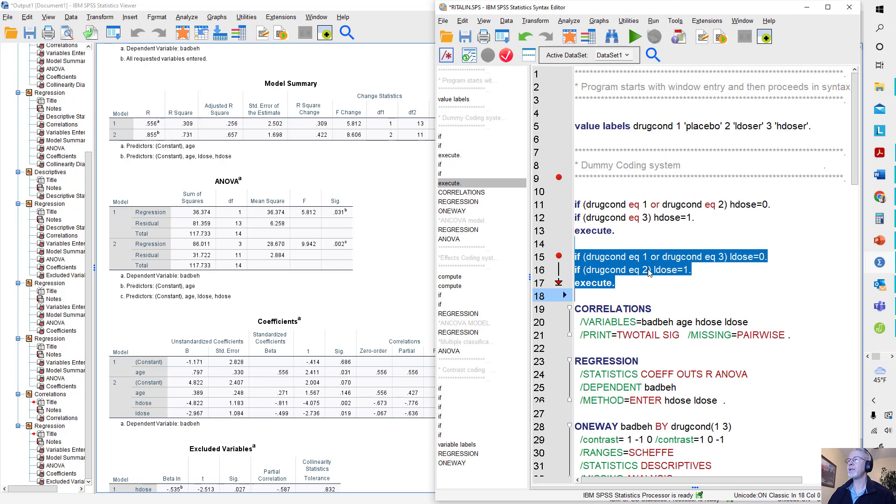
click(657, 285)
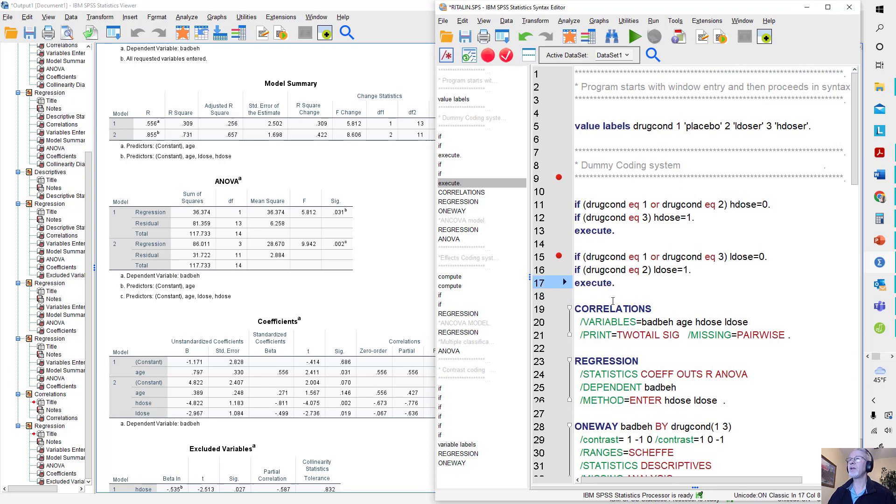
click(807, 7)
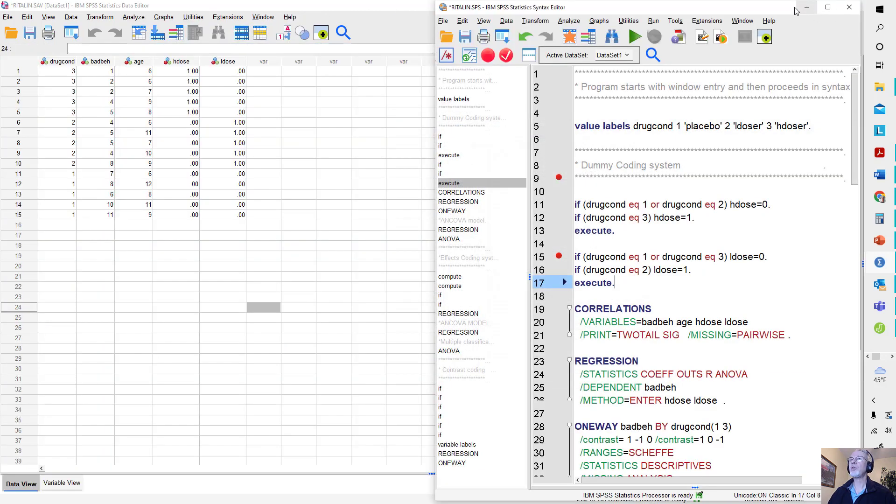
click(810, 5)
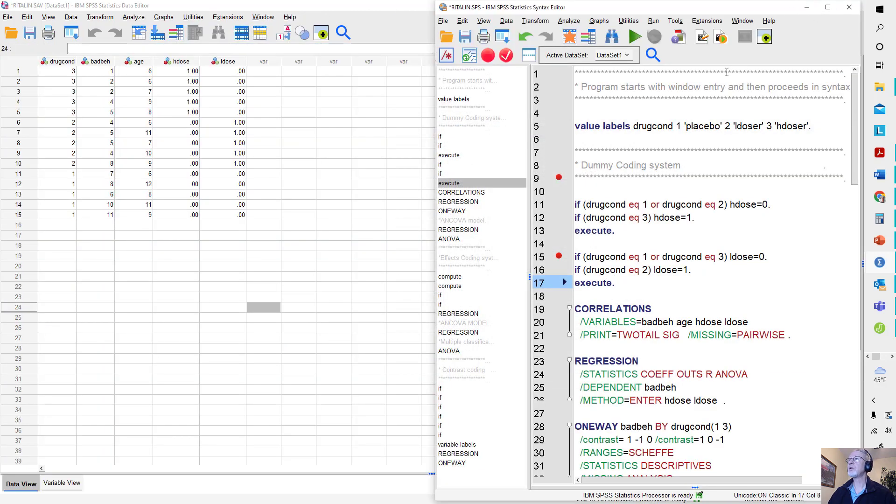
click(829, 7)
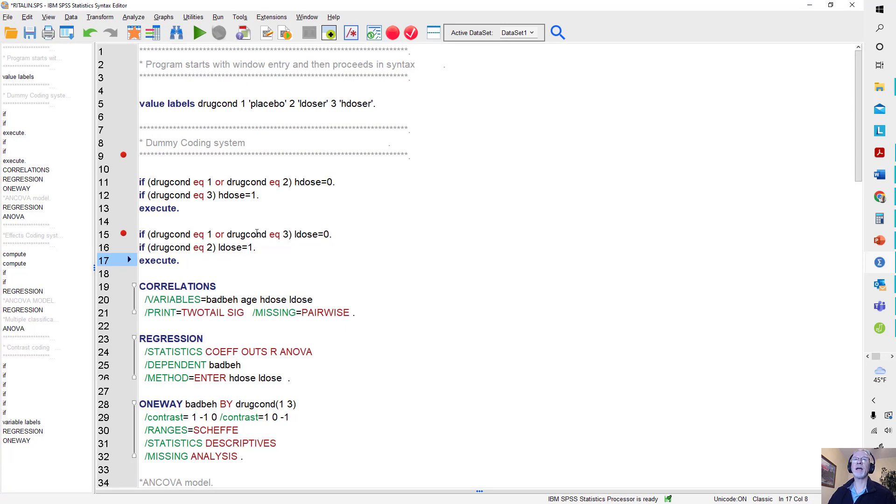
- Insert three blank lines between the ldose execute command and the CORRELATIONS command, leaving the cursor on line 19
key(Return)
key(Return)
key(Return)
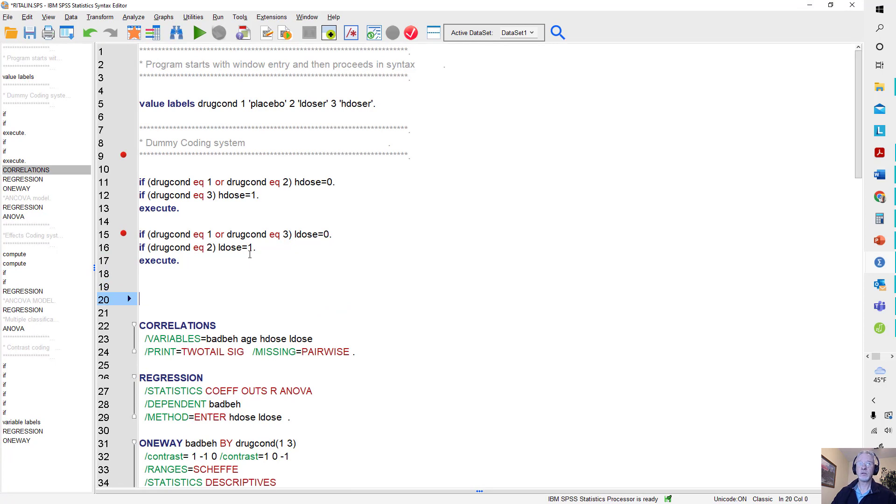
key(Up)
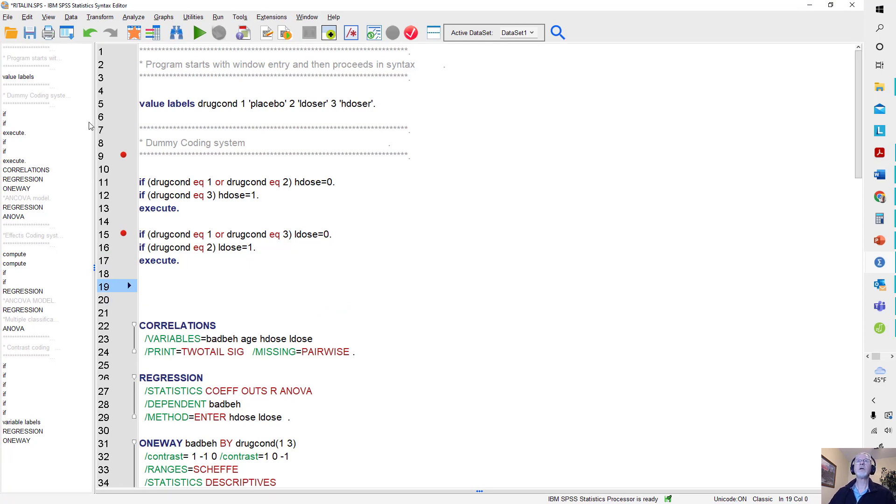
- Run Descriptives on age, then minimize the output to return to the syntax
click(138, 21)
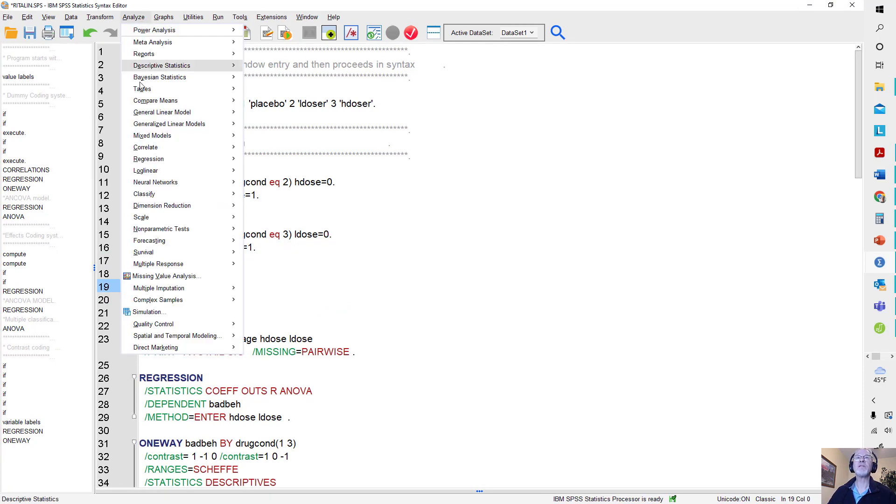
mouse_move(146, 69)
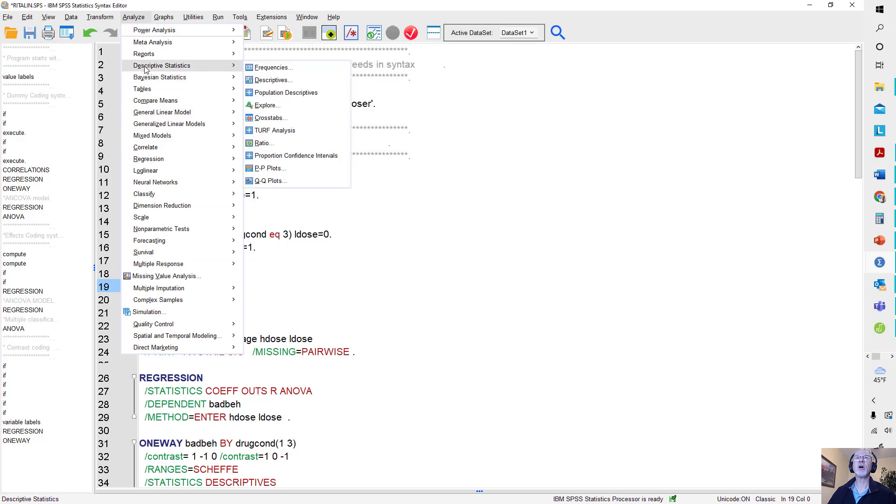
click(265, 80)
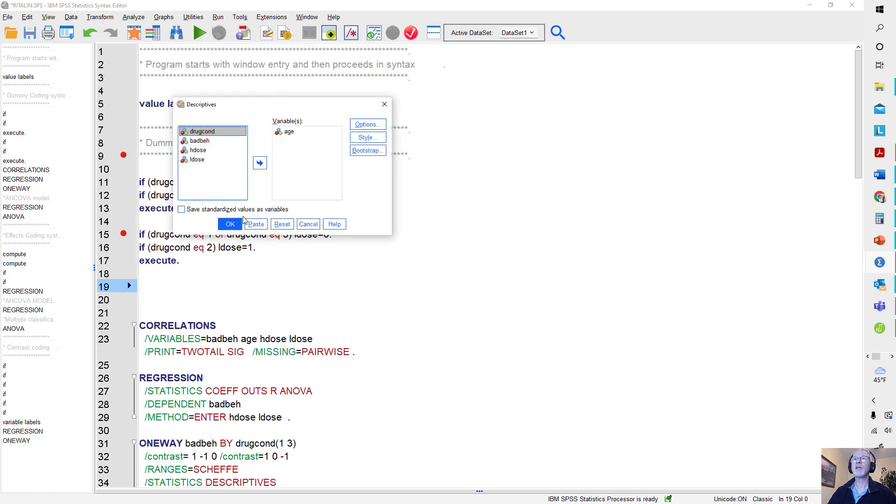
click(231, 224)
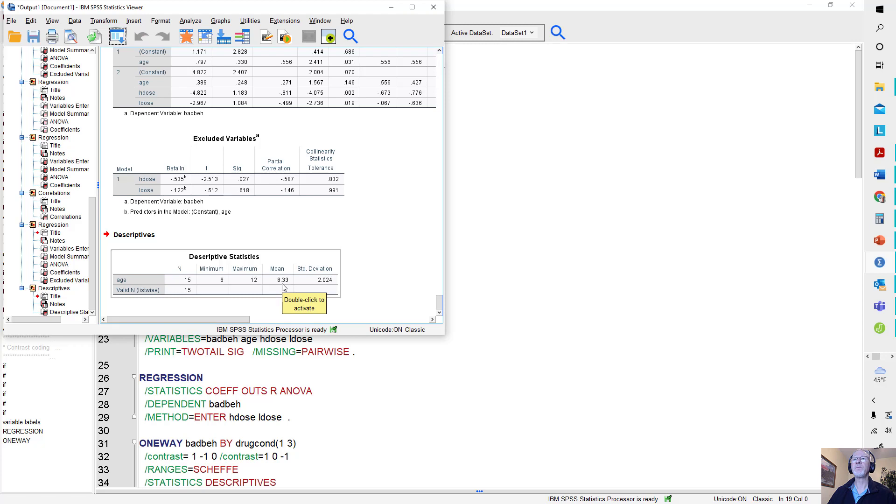
click(391, 8)
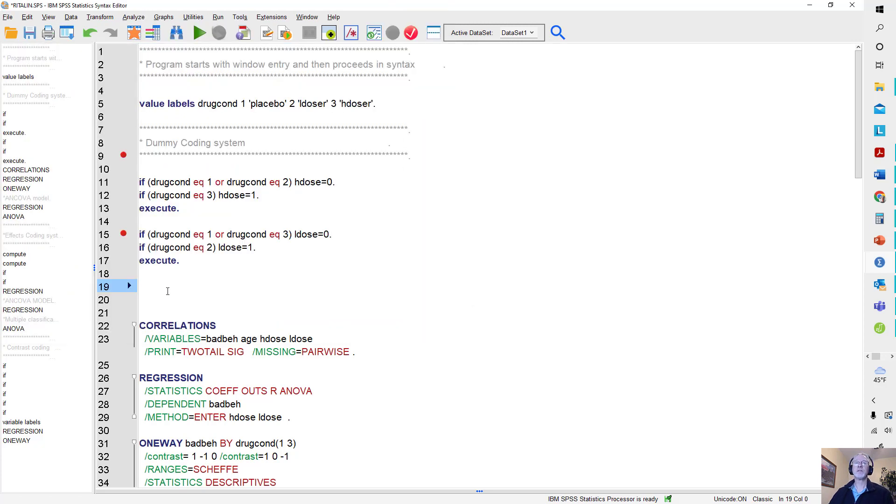
- Write the command "compute cage=age-8.33." on line 19 to center age at its mean
text(co)
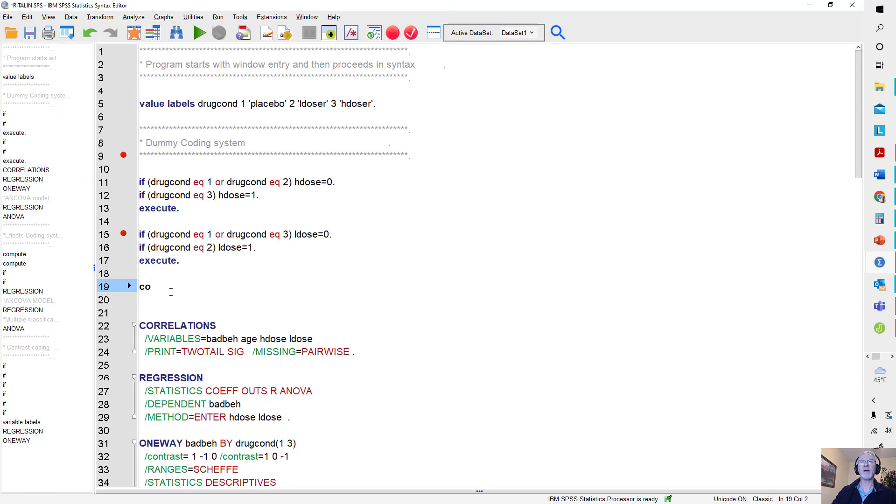
text(mpute cage)
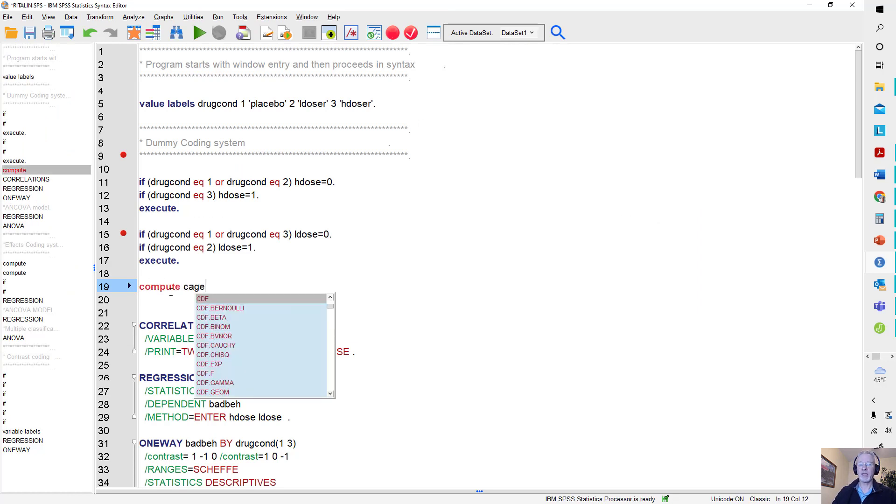
key(Escape)
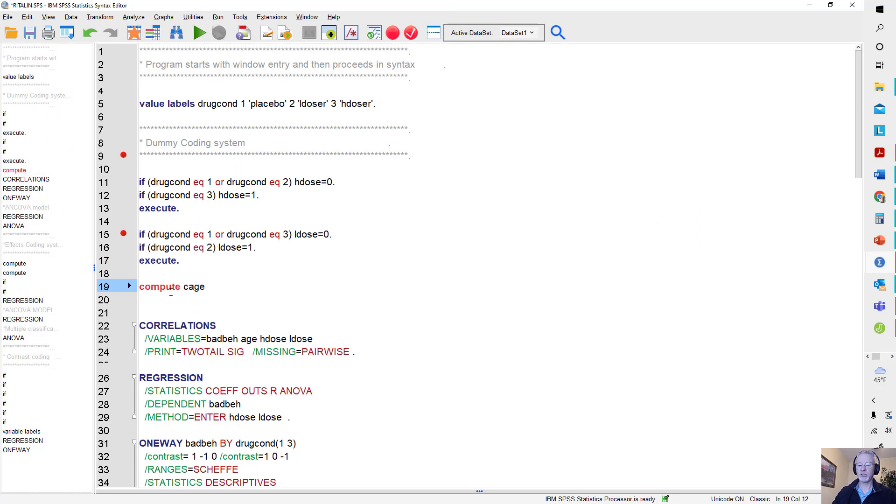
text(=)
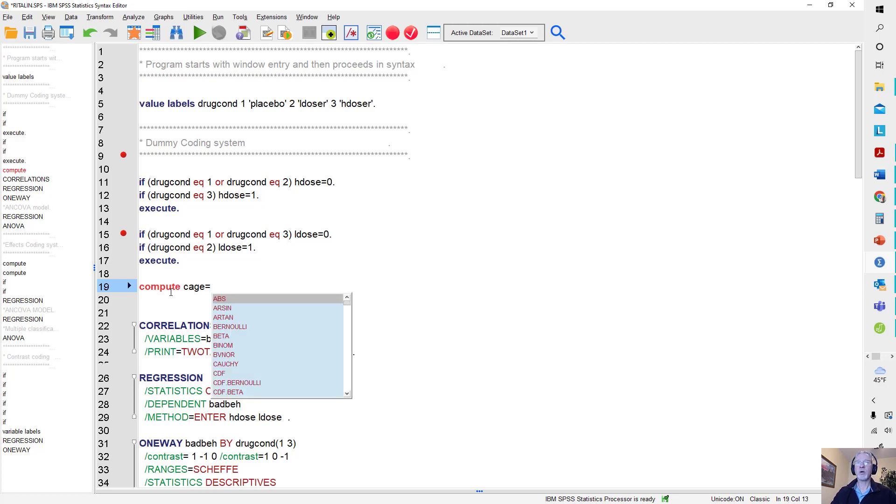
text(age)
text(-)
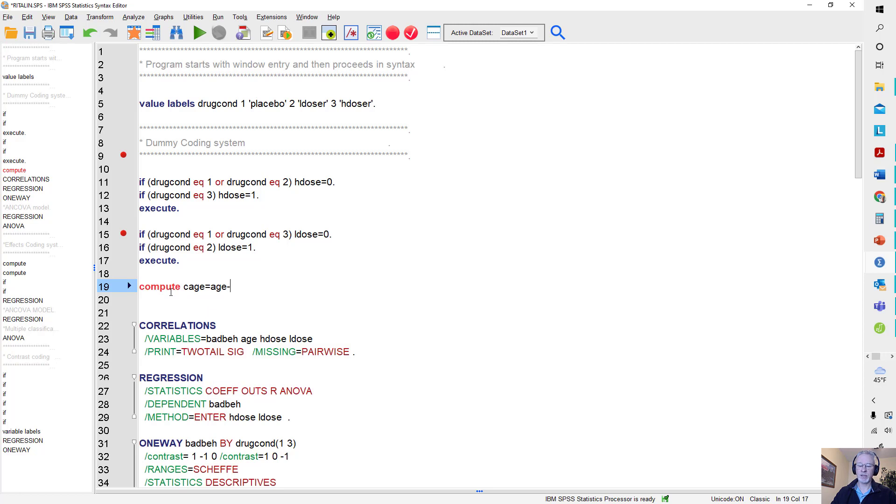
text(8.33.)
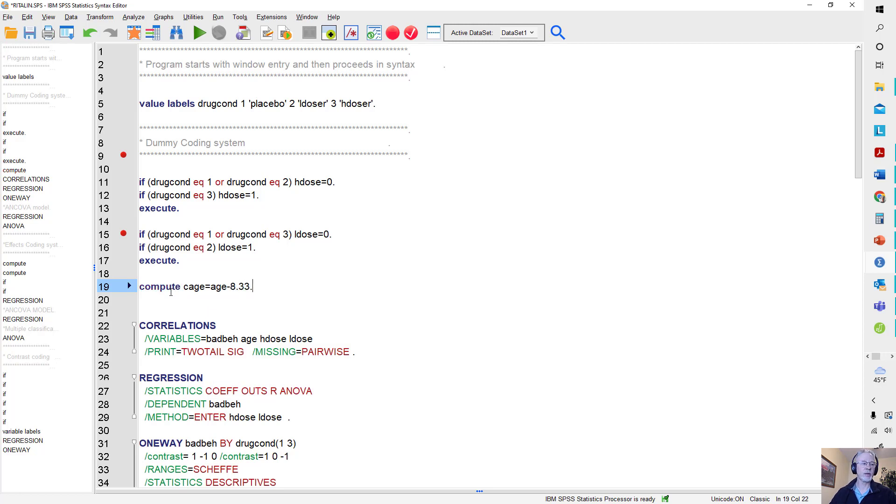
- Add an "execute." command on line 20 below the cage computation
key(Home)
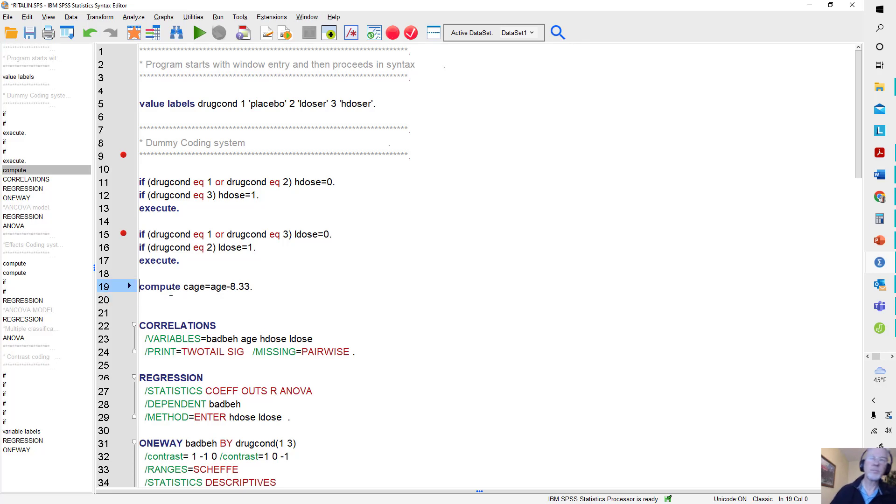
key(shift+Down)
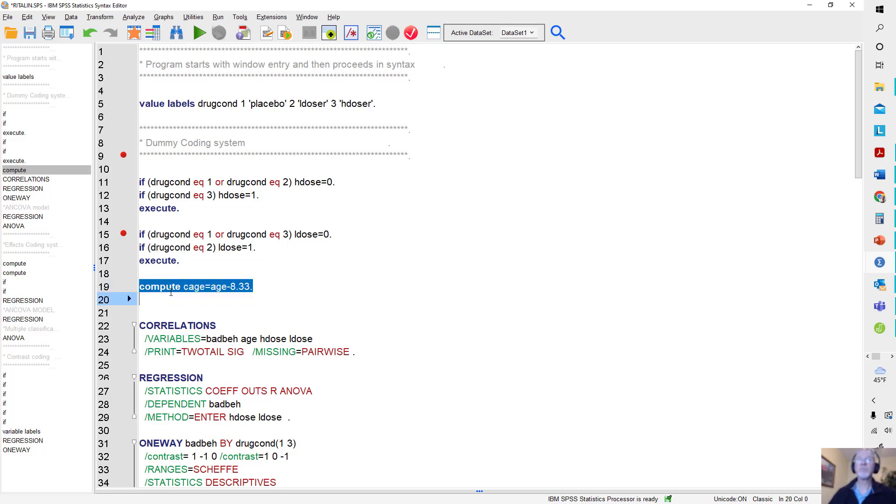
key(Down)
key(Up)
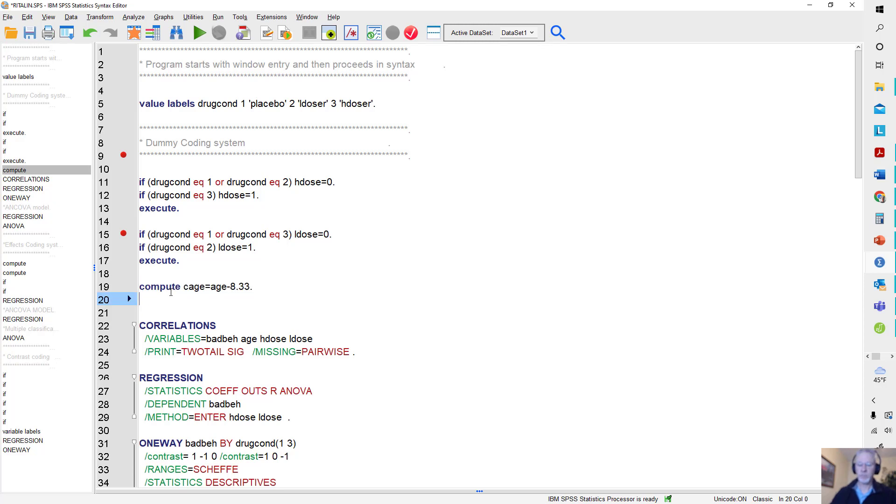
text(execute.)
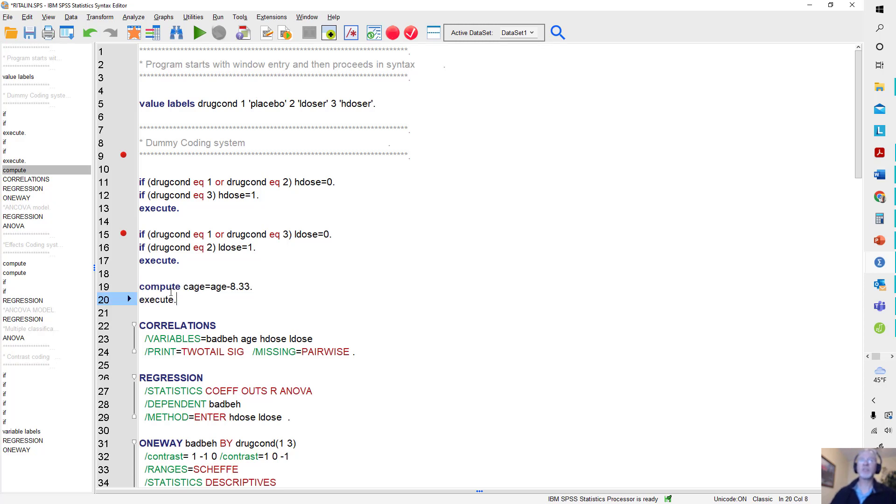
- Run only the compute cage and execute lines, and minimize the syntax editor to reveal the dataset
drag(139, 285, 211, 302)
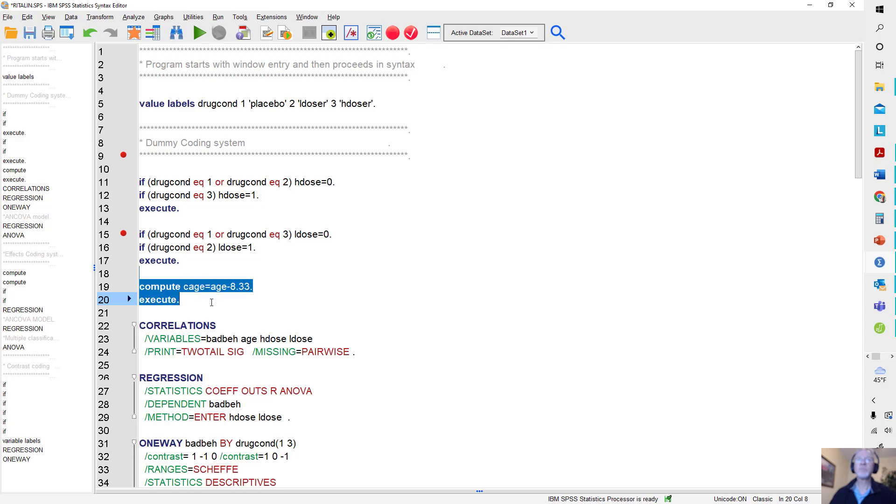
click(200, 35)
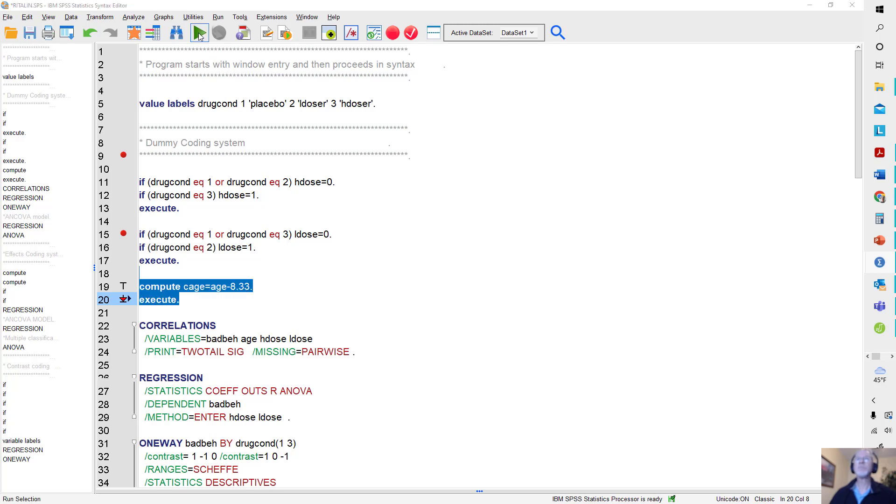
click(811, 6)
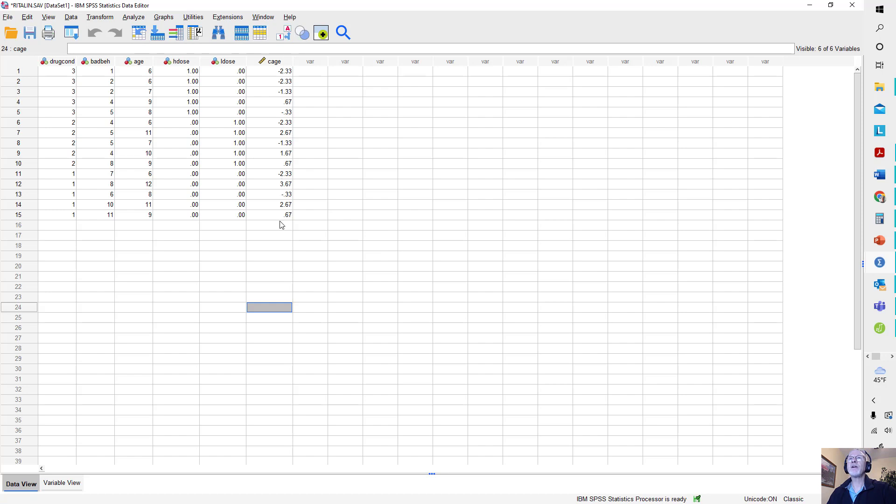
- Rerun the linear regression of badbeh with cage replacing age in block 1 and hdose and ldose kept in block 2
click(131, 17)
mouse_move(150, 164)
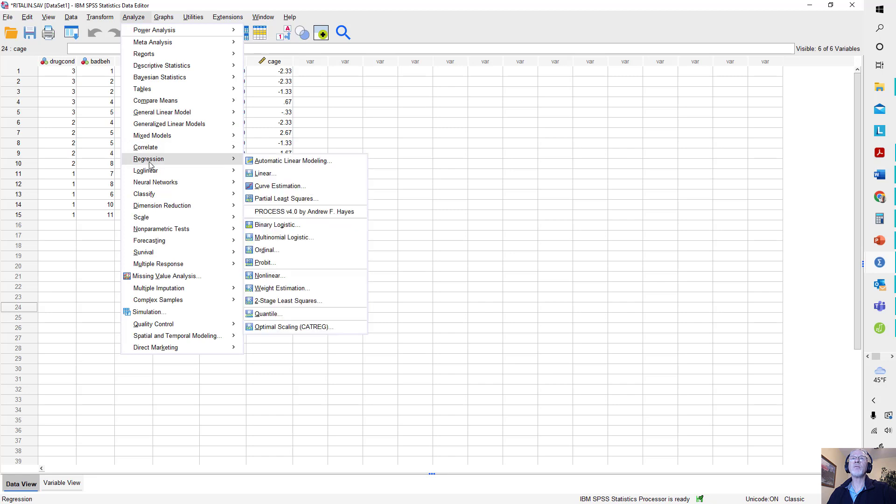
click(265, 174)
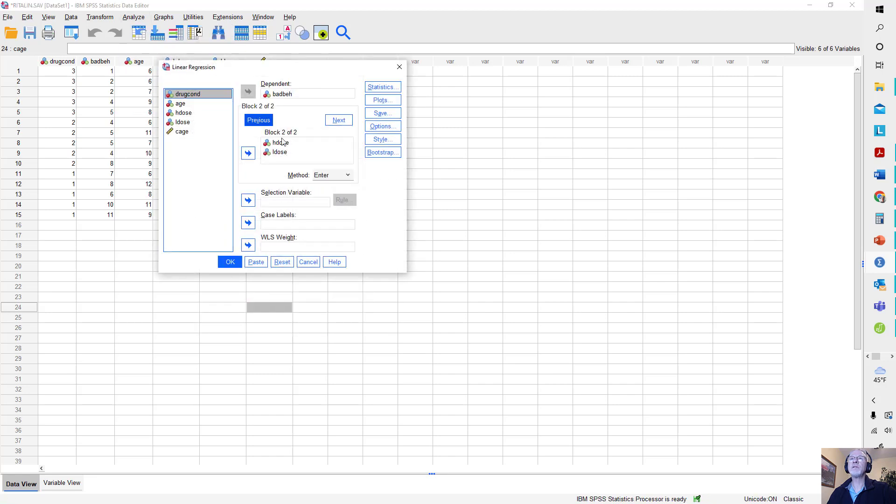
click(265, 121)
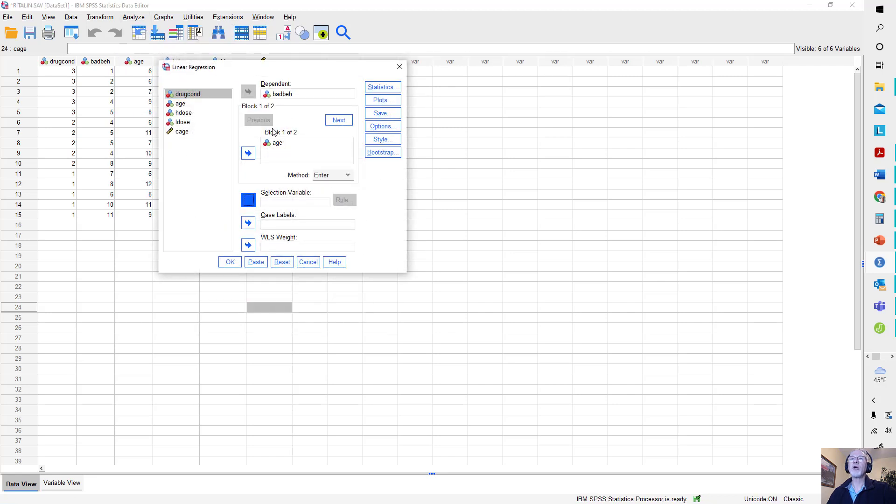
click(276, 143)
click(247, 153)
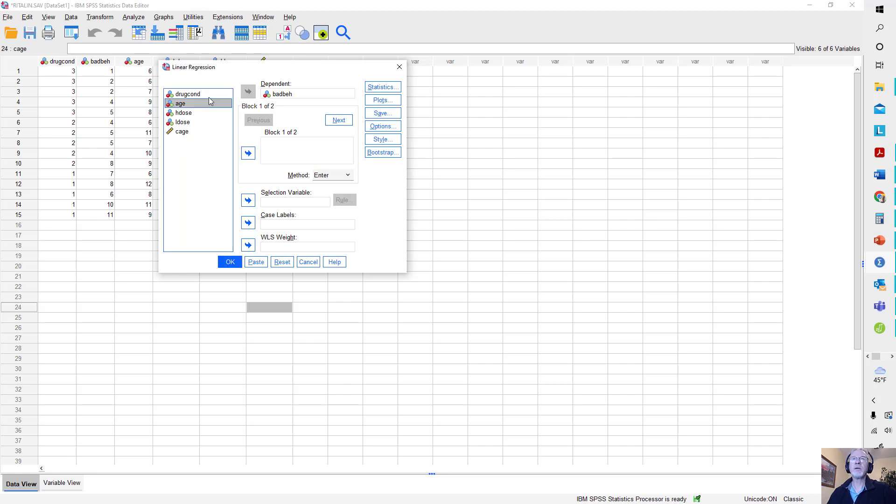
click(188, 132)
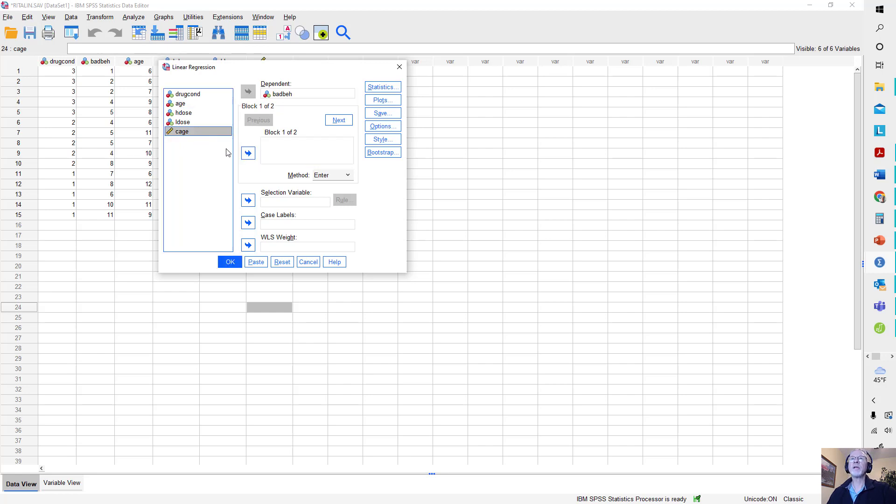
click(248, 153)
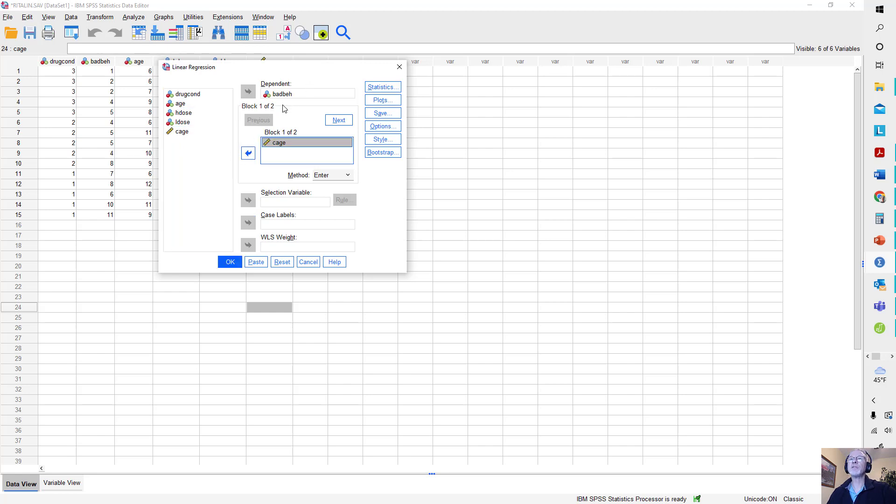
click(230, 263)
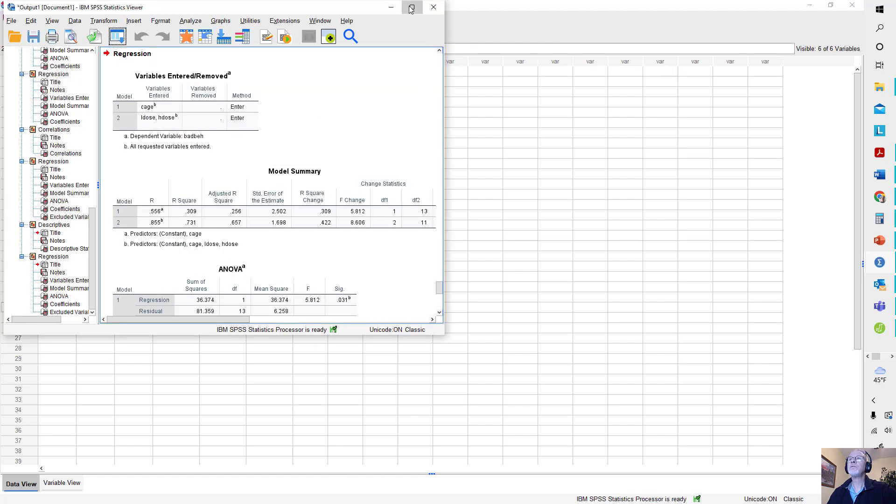
- Maximize the output and examine the Model Summary, ANOVA and Coefficients tables of the regression using cage
click(410, 8)
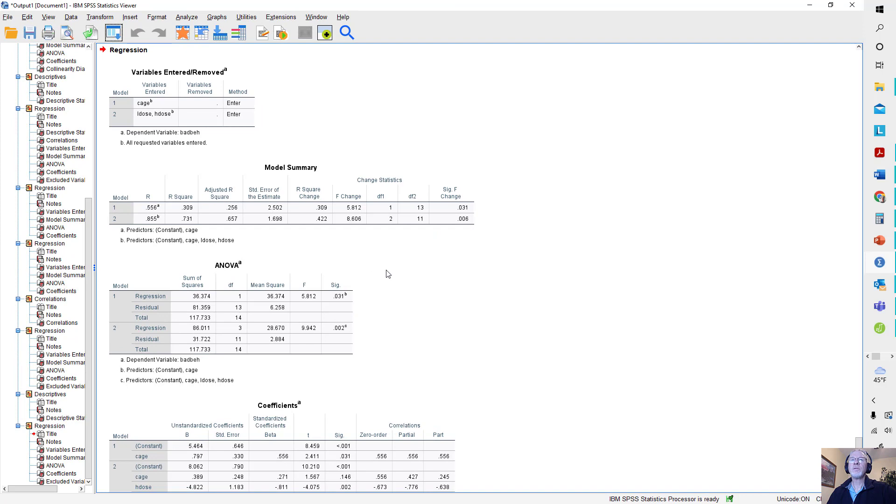
scroll(388, 275, down, 1)
click(187, 181)
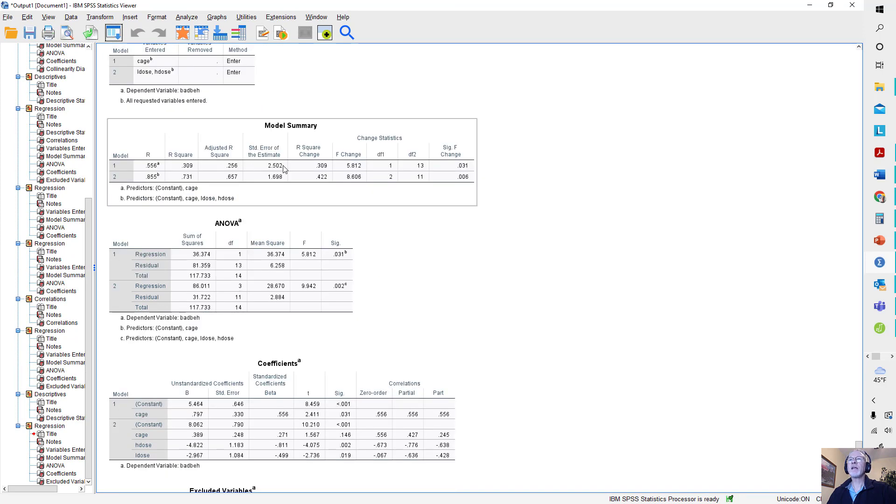
click(263, 277)
click(249, 382)
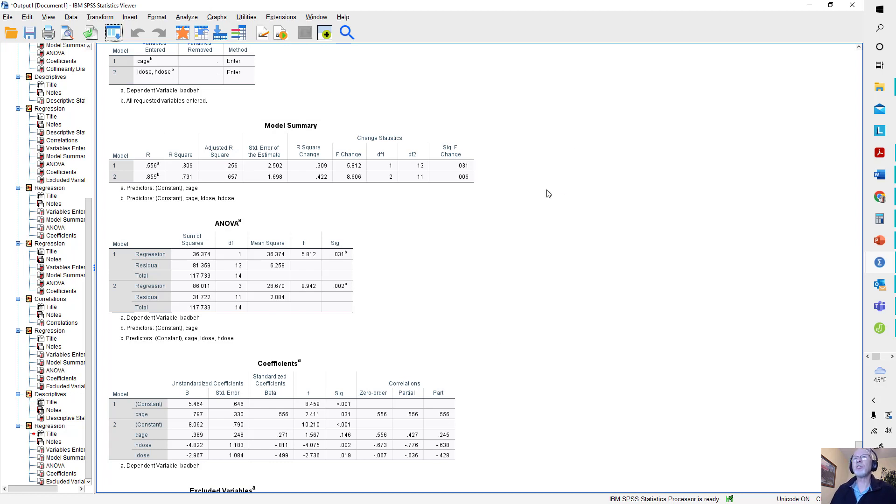
click(426, 200)
click(339, 280)
click(518, 306)
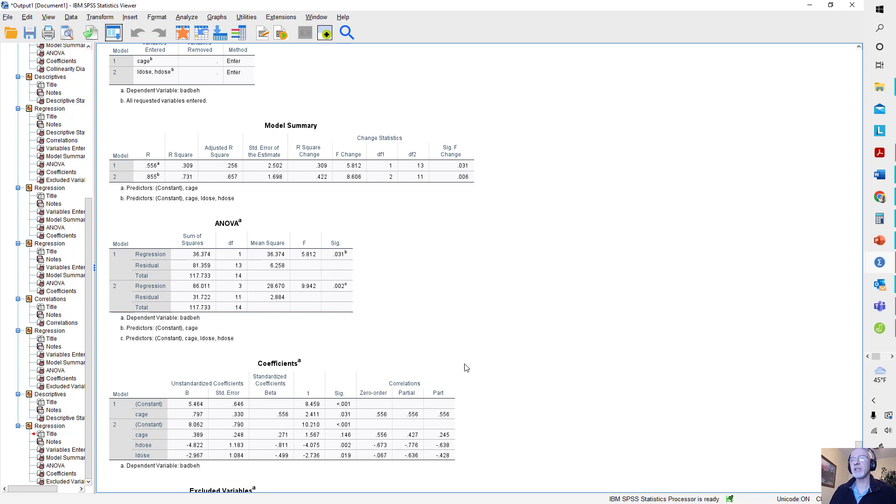
click(449, 369)
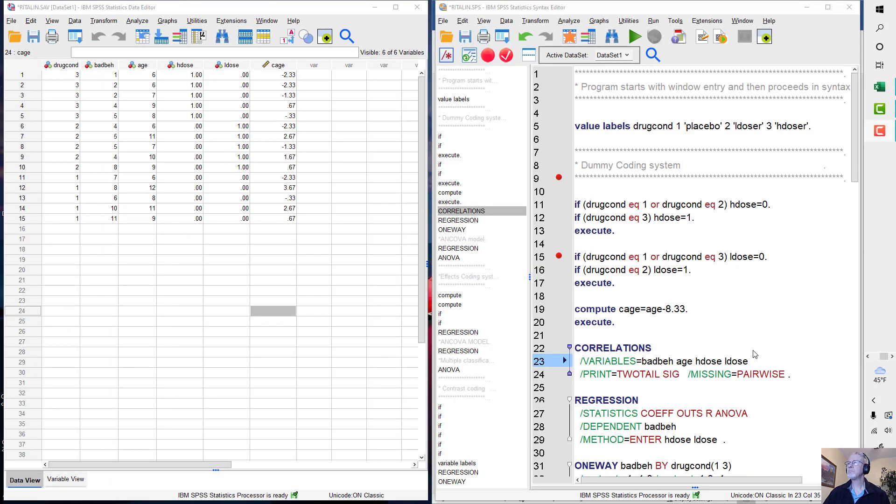
- Add an "execute." command on line 57 below the ldose_e computation in the Effects Coding section
scroll(754, 354, down, 11)
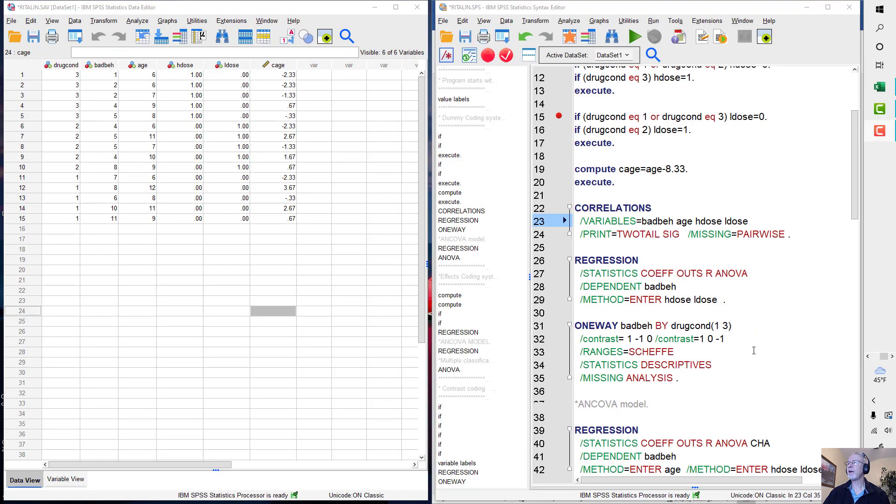
scroll(755, 353, down, 4)
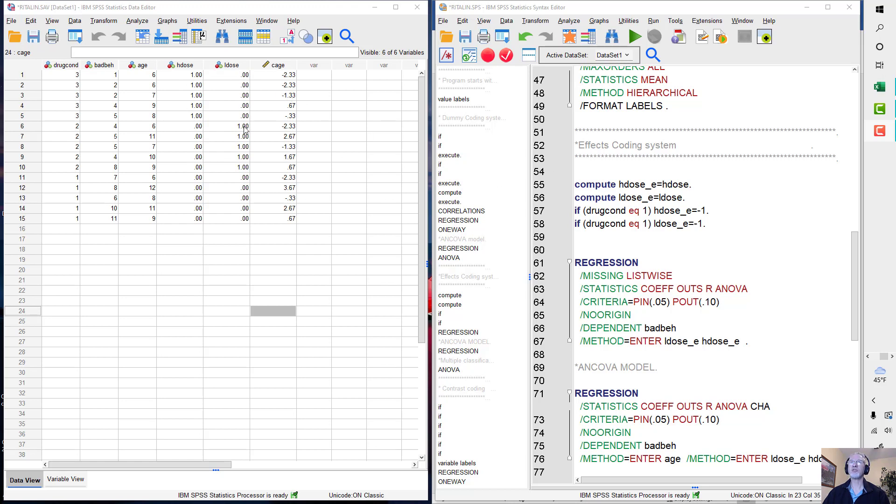
click(694, 198)
key(Return)
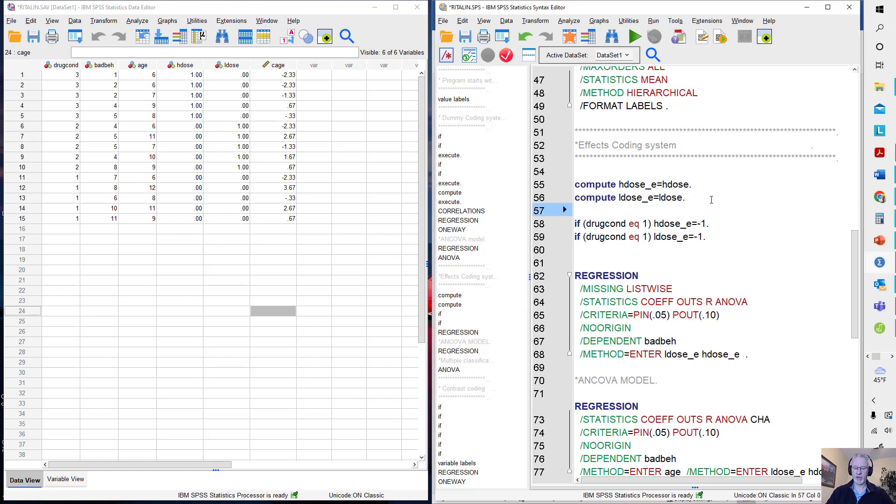
text(execute.)
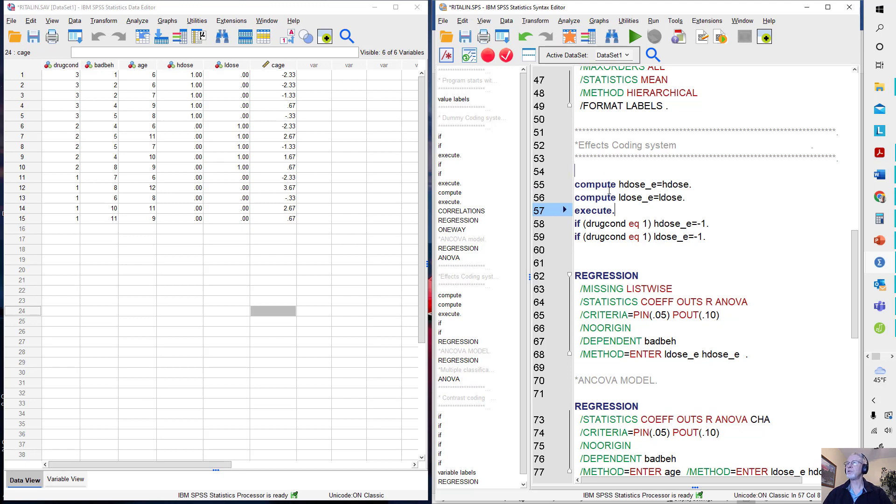
- Run only the hdose_e and ldose_e compute lines with their execute command, keeping the dataset in view
drag(576, 173, 615, 211)
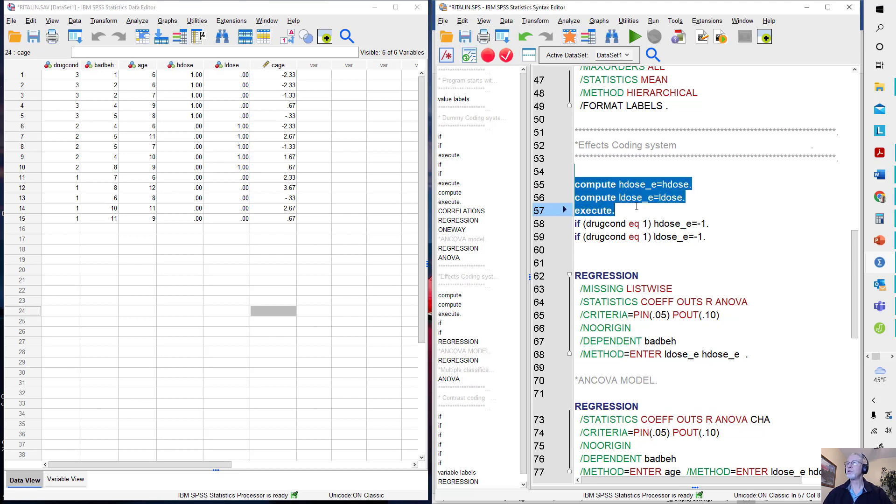
click(634, 38)
click(392, 7)
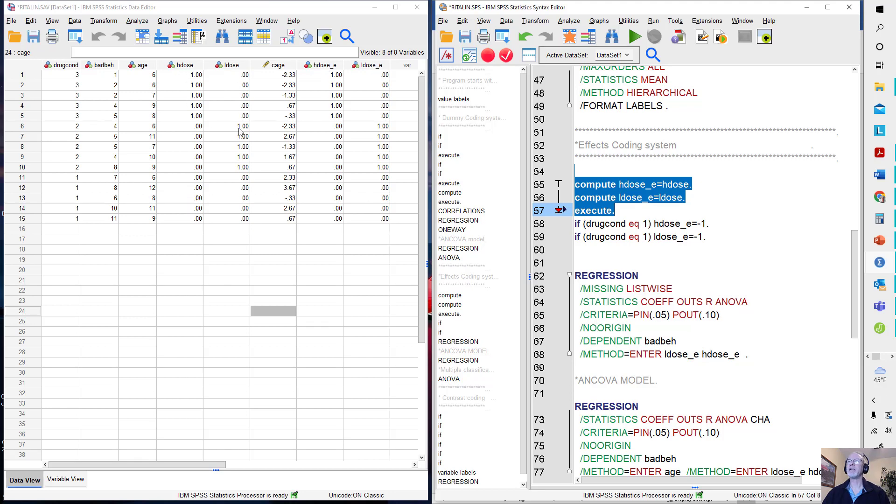
- Add "execute." on line 60 and run it with the two if statements that set hdose_e and ldose_e to -1 for drugcond 1
click(635, 212)
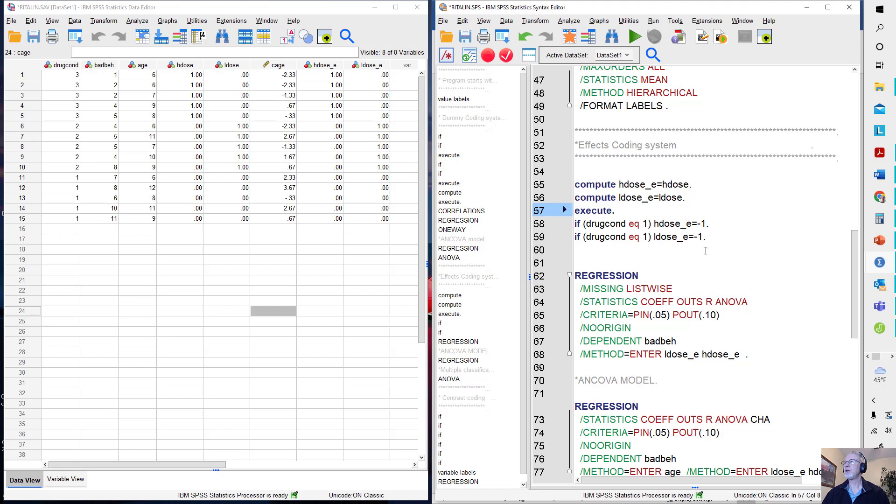
click(602, 250)
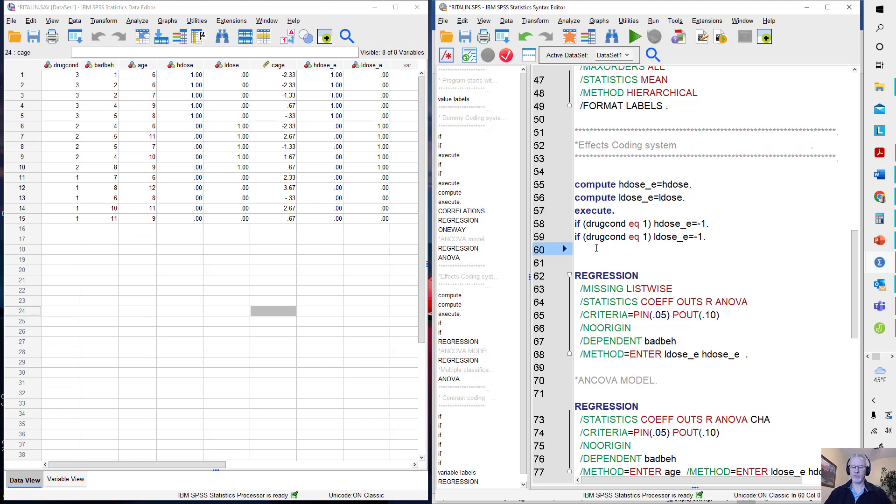
text(execu)
text(te.)
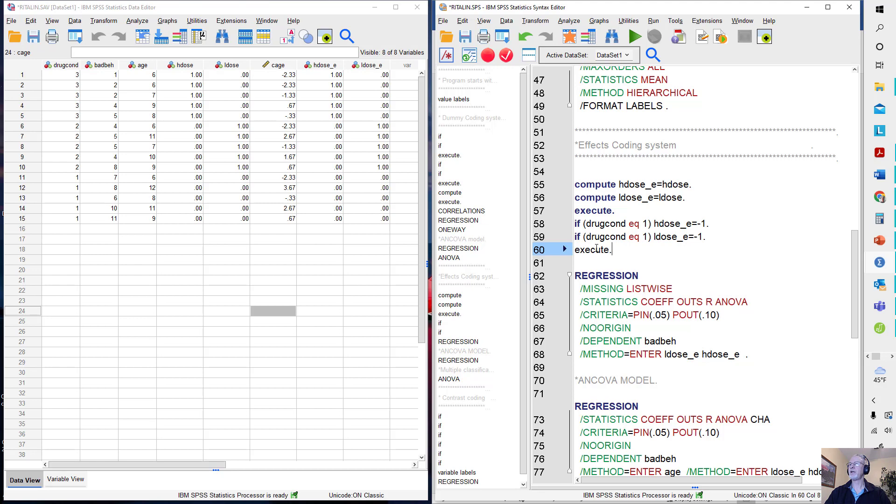
drag(575, 224, 576, 263)
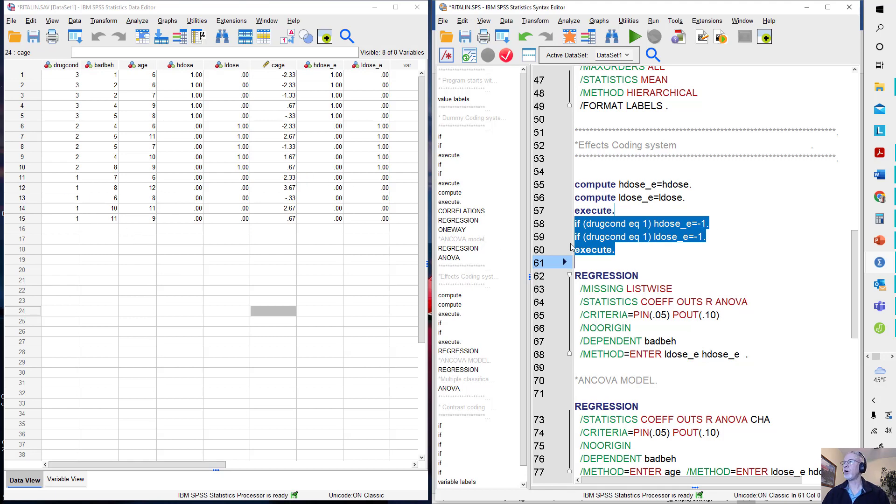
click(634, 37)
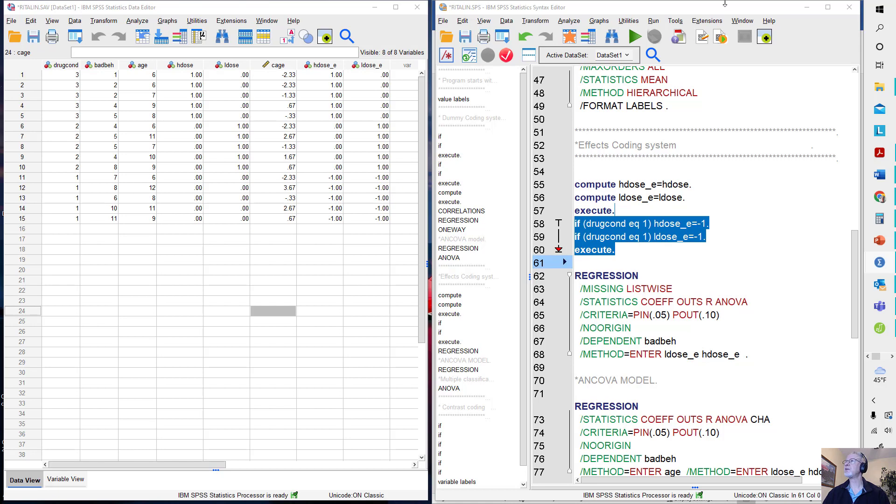
- Switch to the Word document and change X to CX in the effects coding equation with the covariate, then minimize Word
click(807, 8)
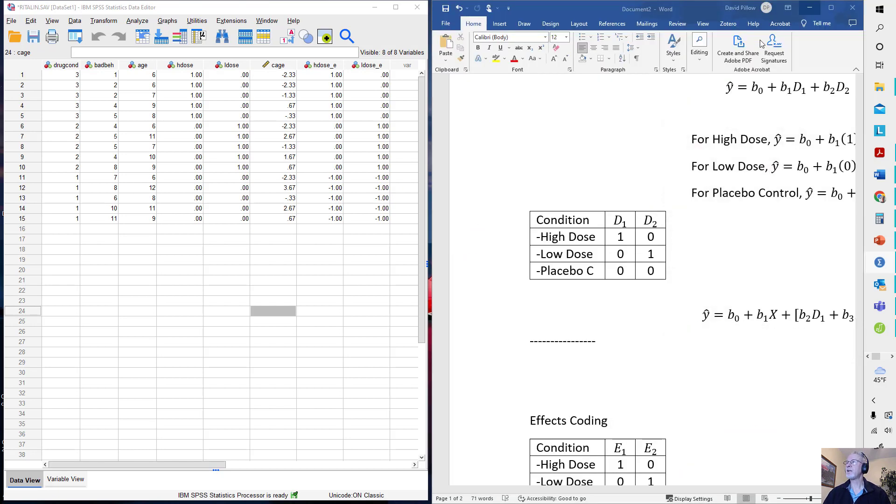
scroll(681, 212, down, 5)
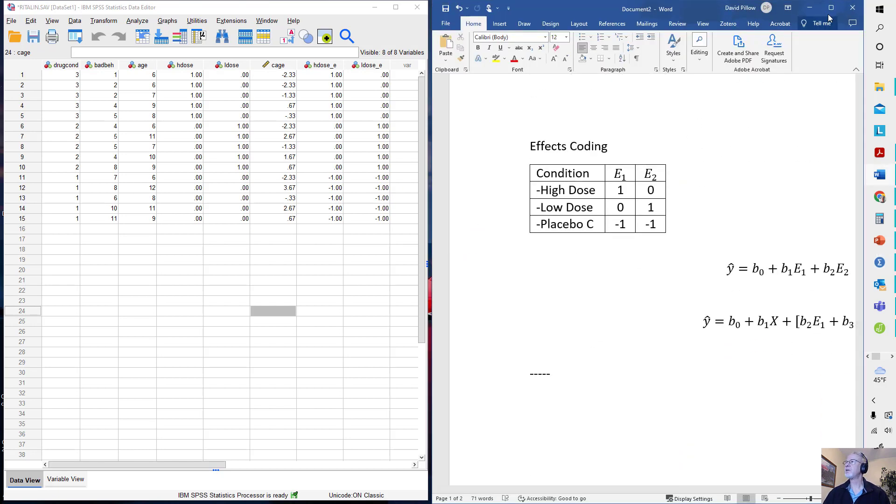
click(831, 7)
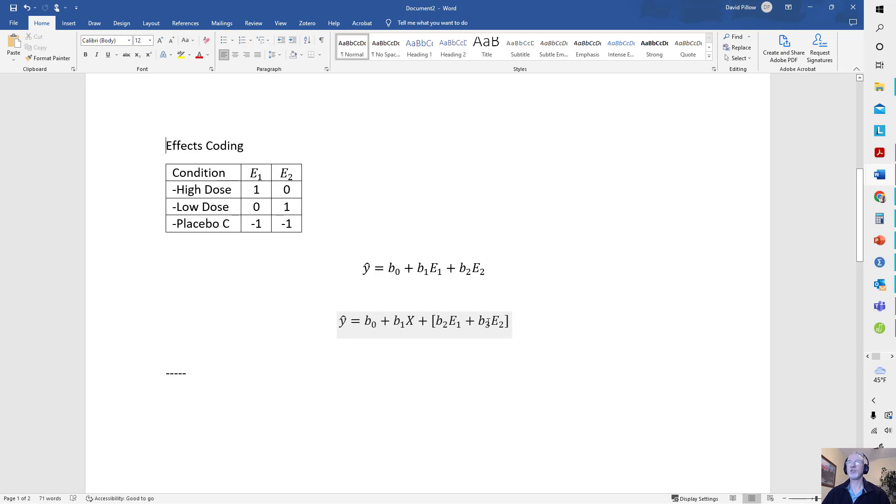
click(407, 321)
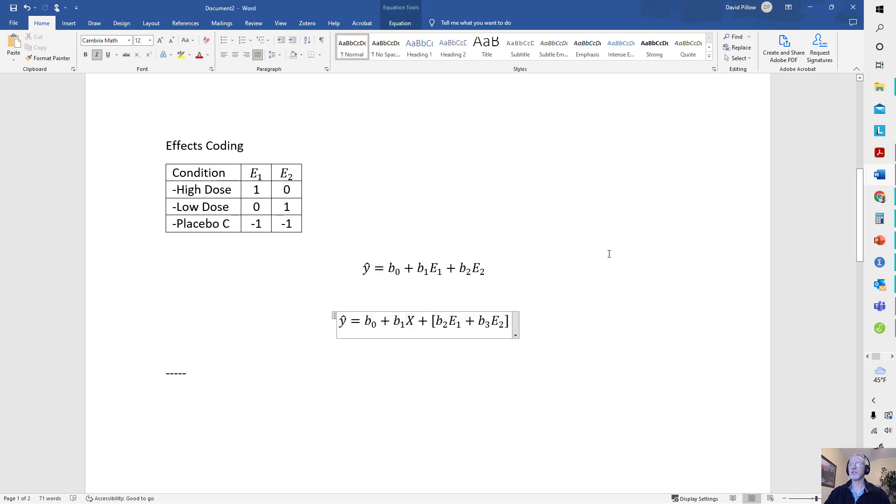
text(C)
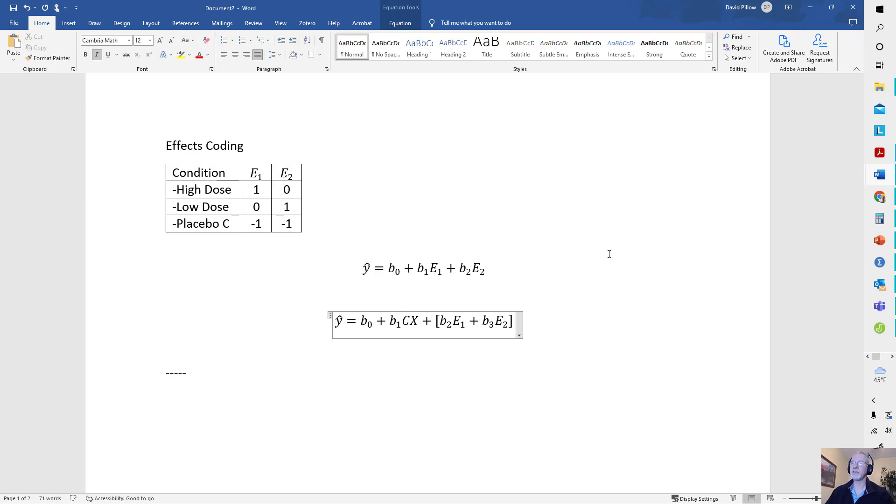
click(587, 324)
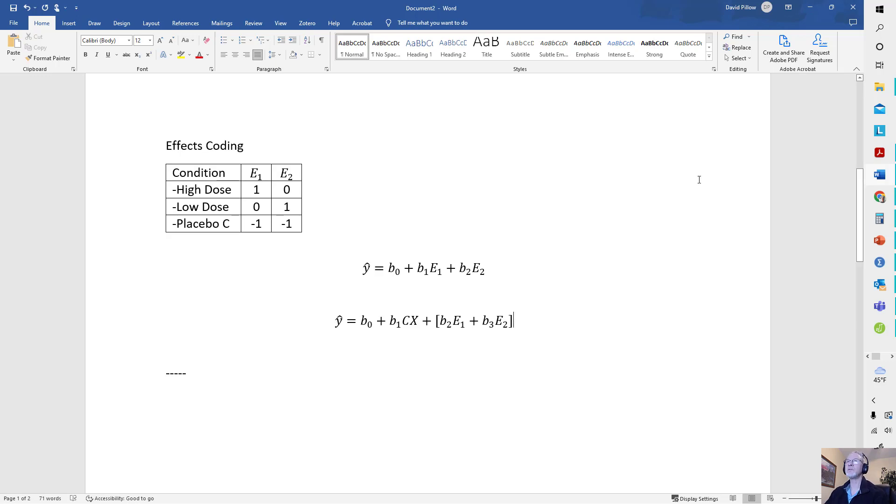
click(810, 7)
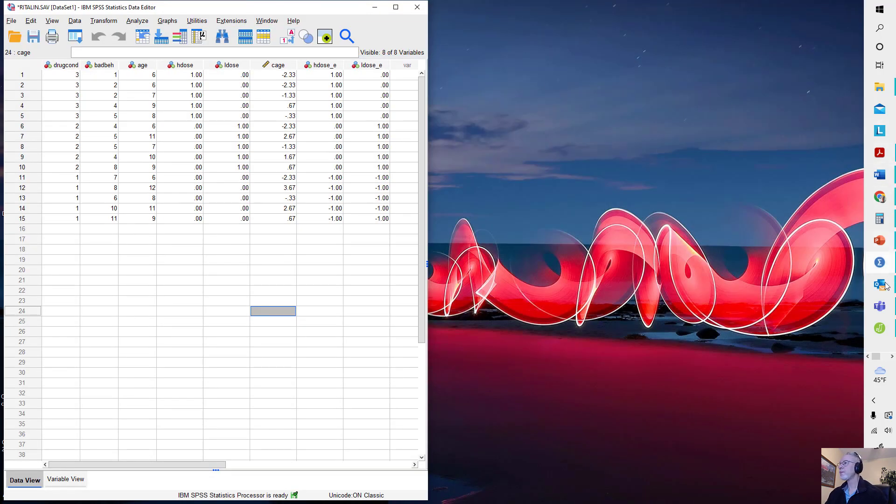
- Return to the SPSS syntax editor and run only the regression of badbeh on ldose_e and hdose_e, lines 62 to 68
mouse_move(879, 268)
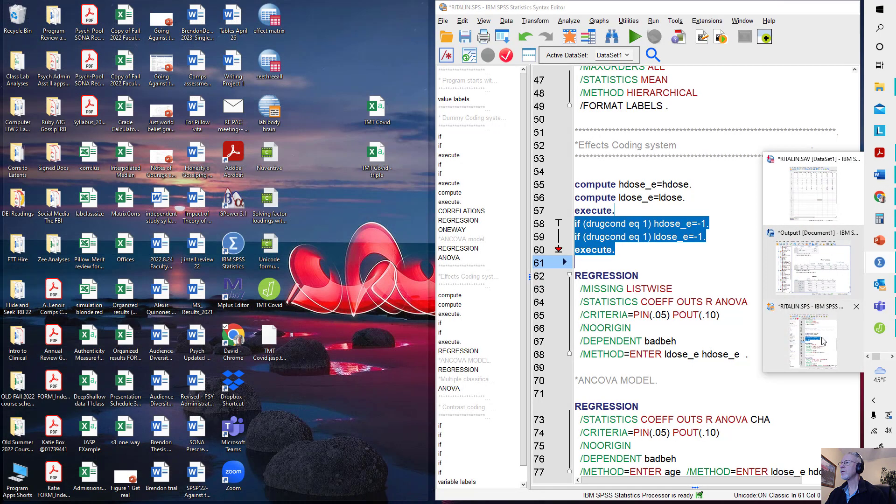
click(823, 341)
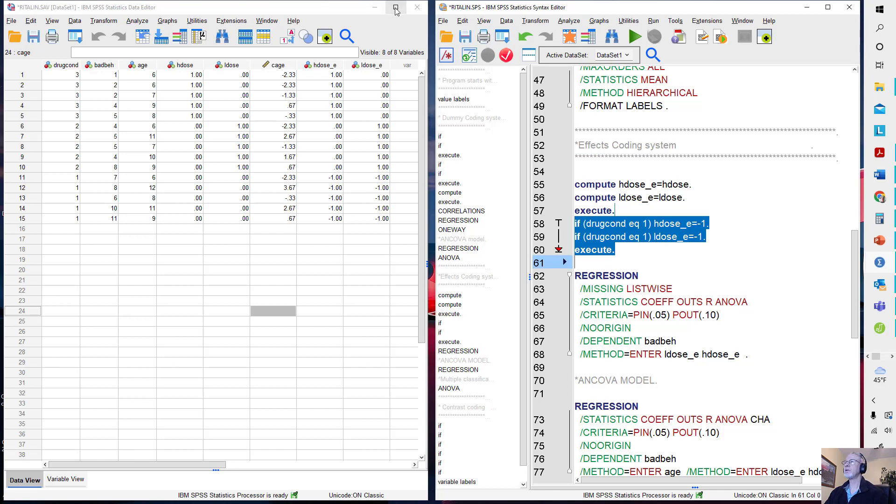
click(617, 265)
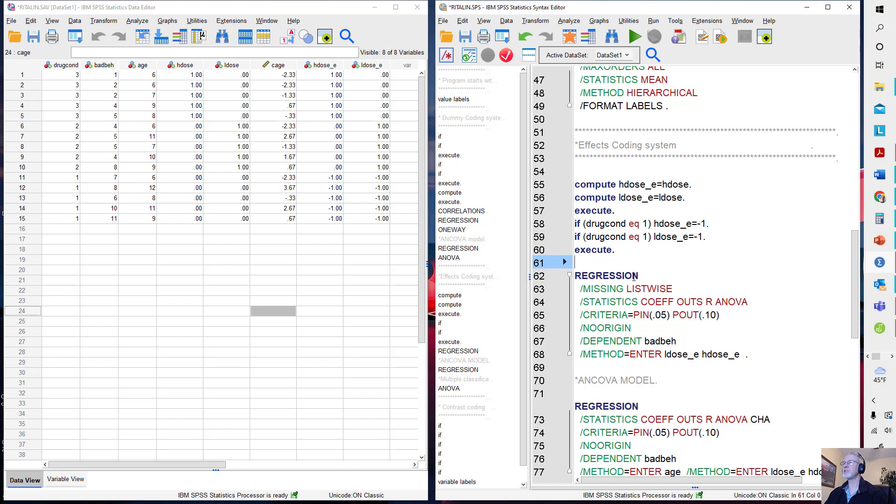
scroll(620, 279, down, 2)
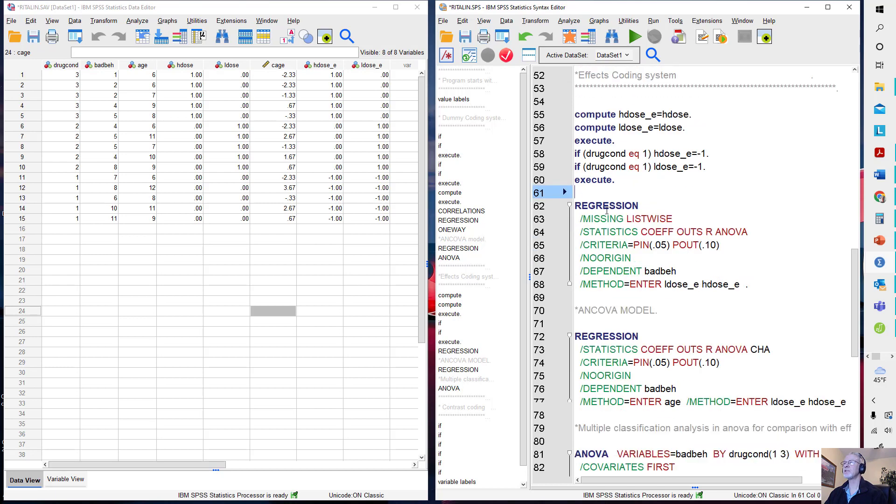
drag(576, 200, 767, 298)
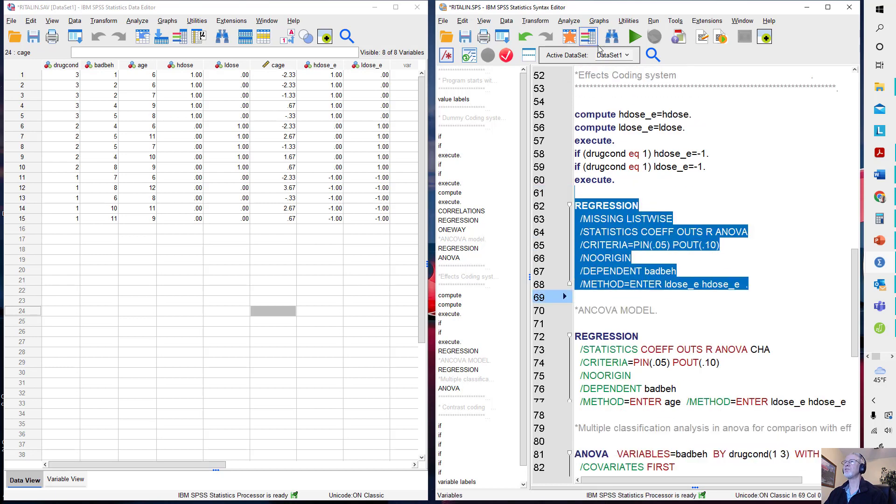
click(637, 38)
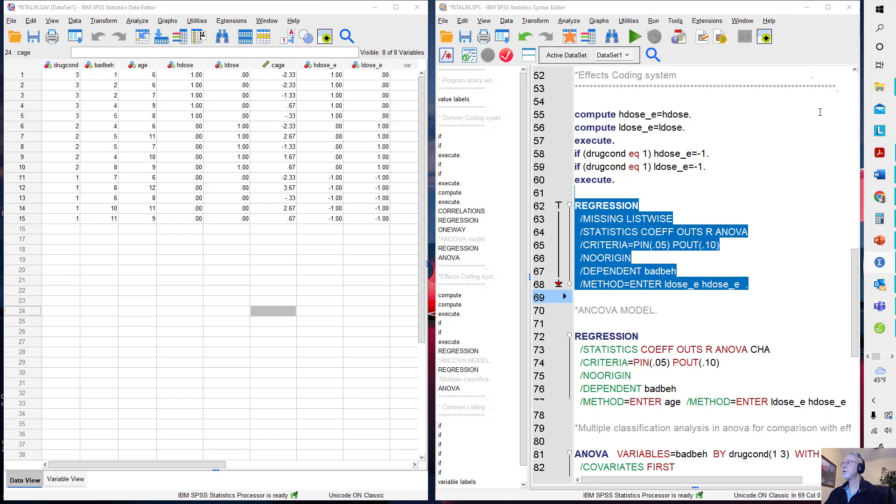
- Examine the Model Summary, ANOVA and Coefficients tables of the effects-coded regression in the maximized output, then minimize it
mouse_move(879, 262)
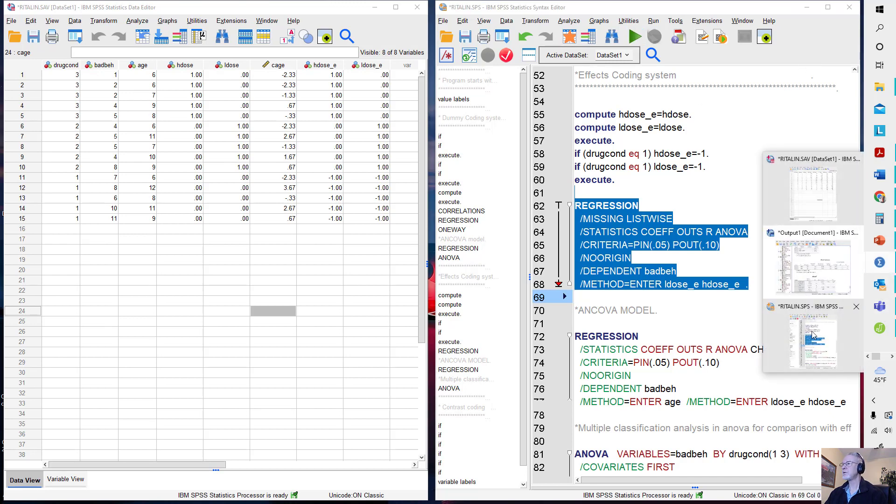
click(811, 262)
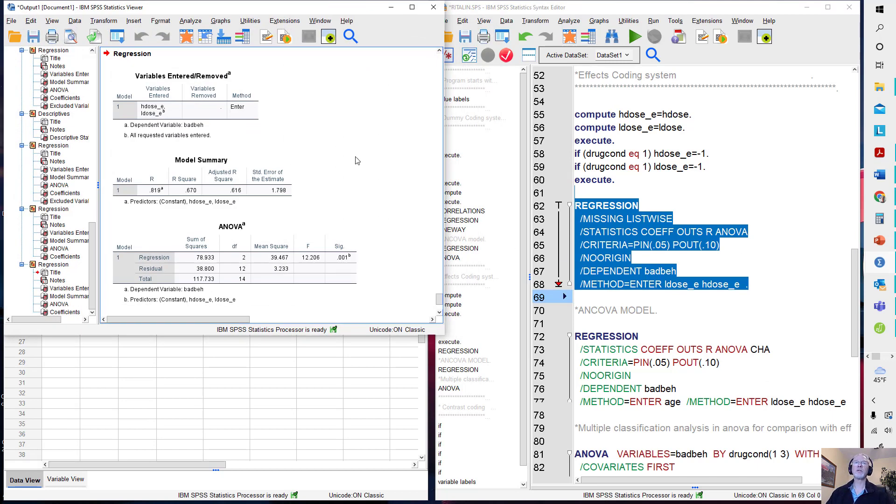
click(412, 7)
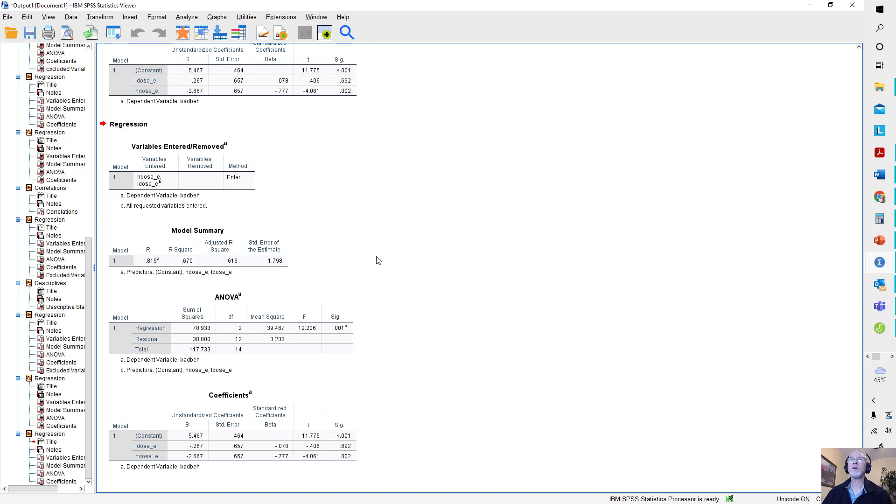
click(810, 5)
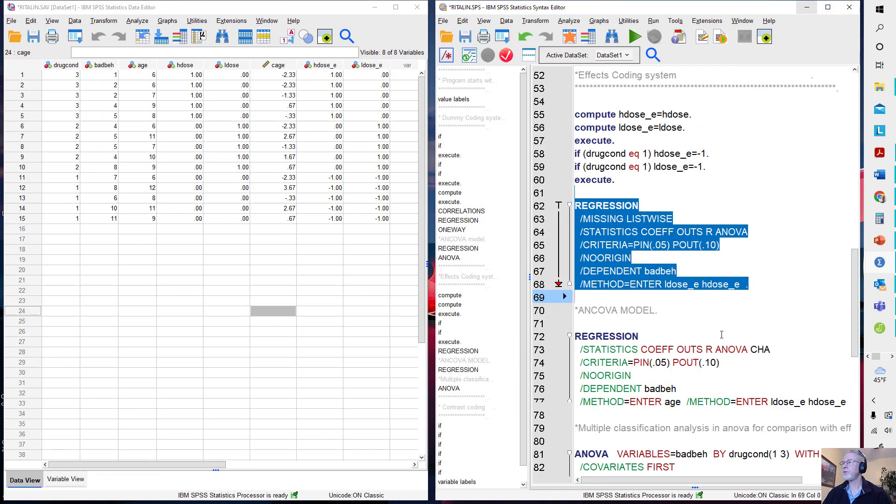
- Run the effects-coded ANCOVA regression of badbeh from the syntax, entering age first and ldose_e and hdose_e second
scroll(713, 357, down, 2)
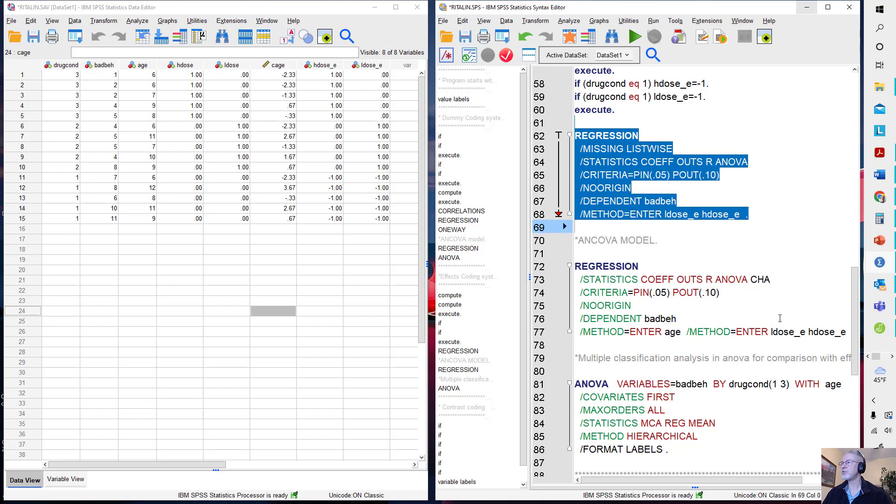
drag(594, 257, 852, 337)
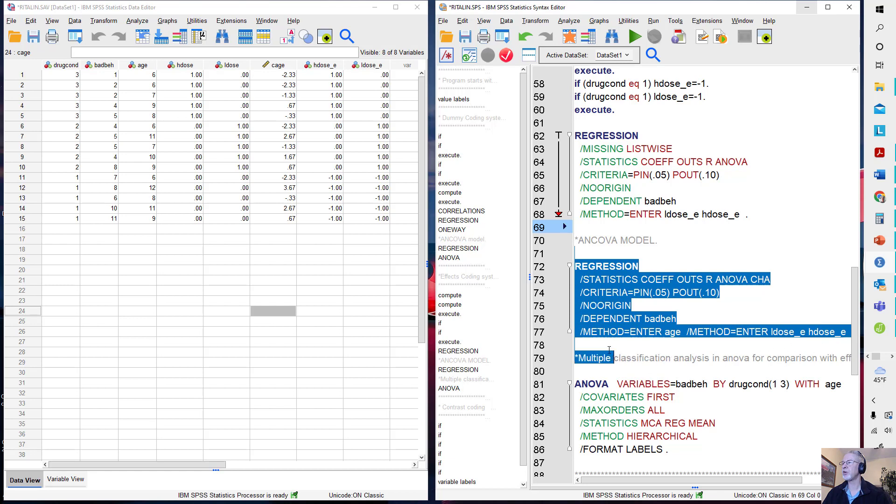
click(637, 37)
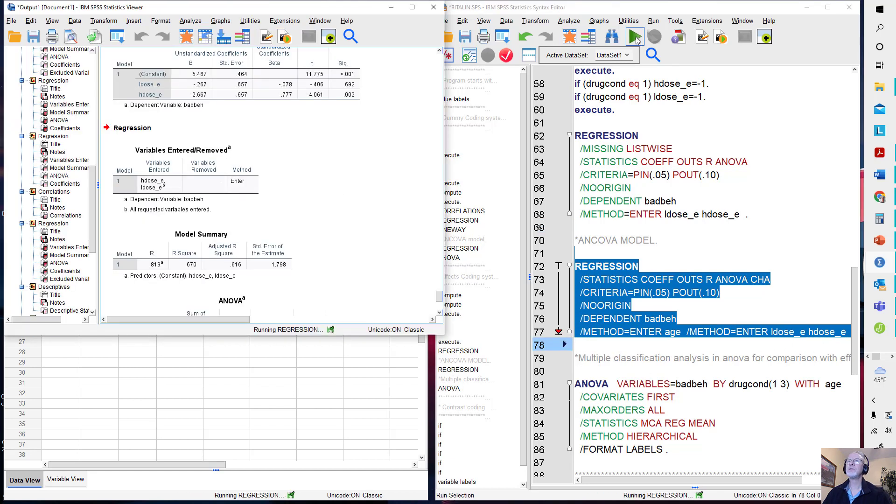
- Maximize the output and examine the Model Summary, ANOVA and Coefficients tables of the effects-coded ANCOVA regression
click(412, 8)
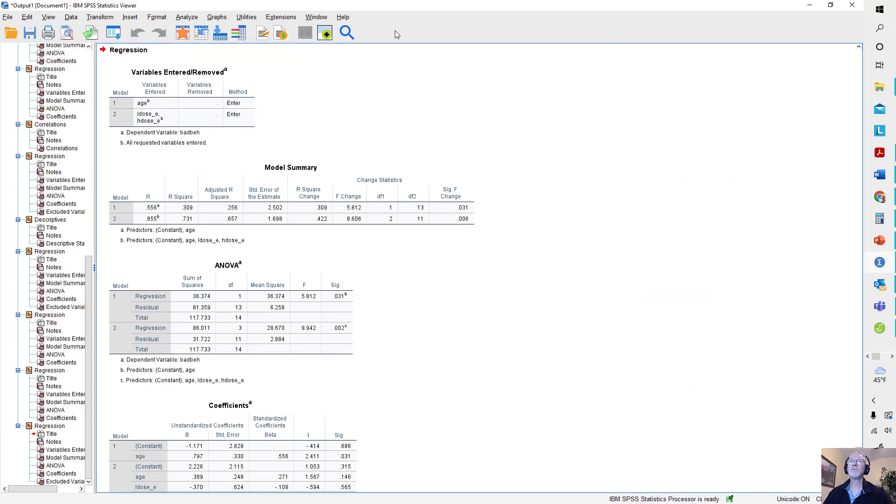
scroll(336, 243, down, 3)
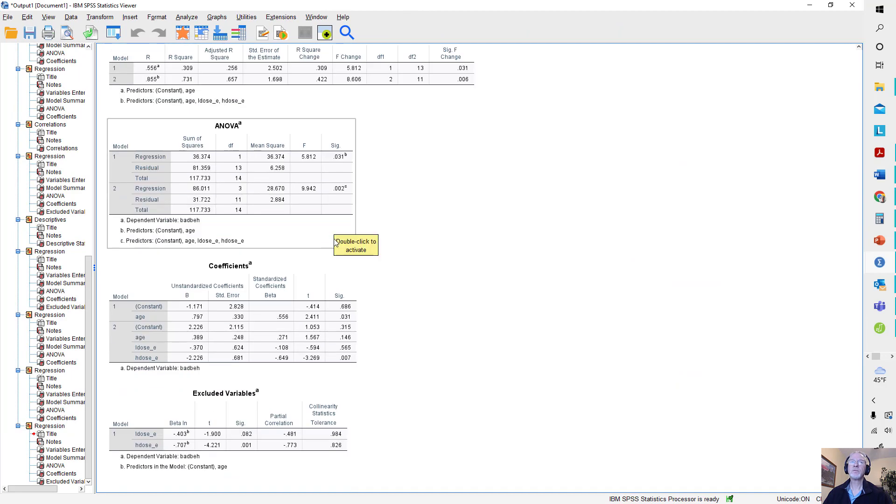
scroll(397, 300, up, 2)
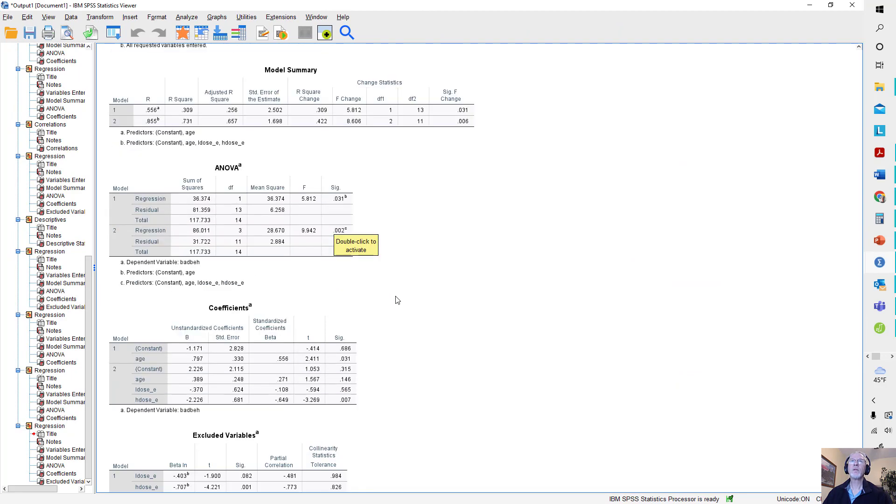
scroll(396, 300, down, 2)
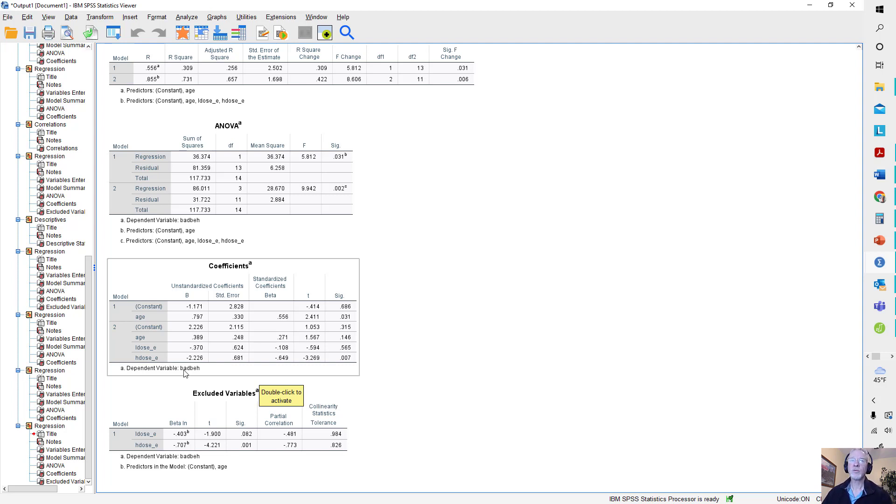
- Recall the Linear Regression of badbeh with cage in the first block and remove hdose and ldose from the second block
scroll(193, 292, up, 3)
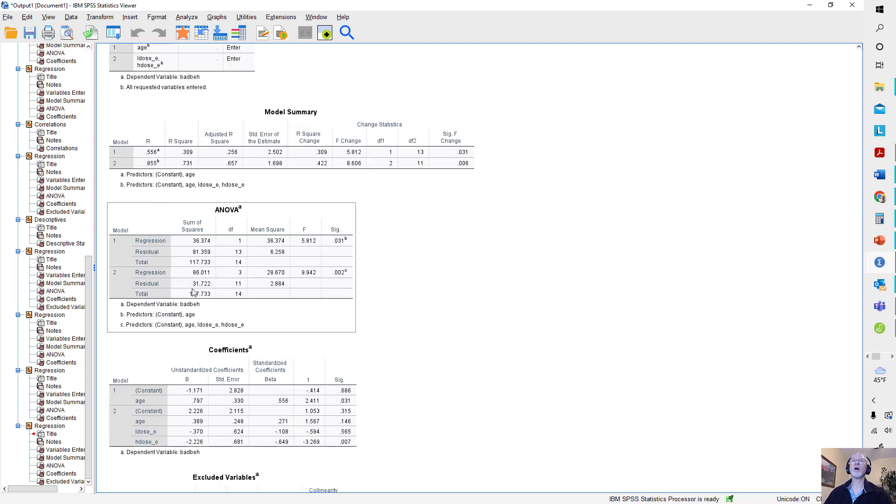
click(191, 17)
mouse_move(193, 31)
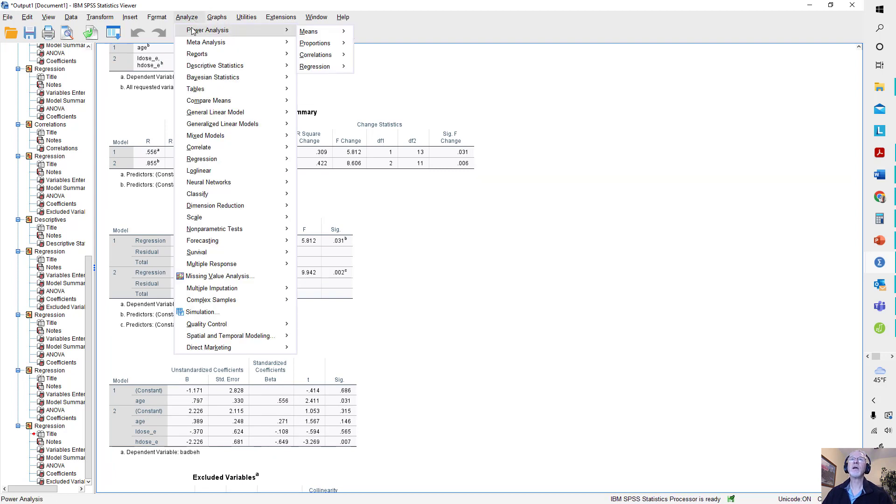
click(117, 32)
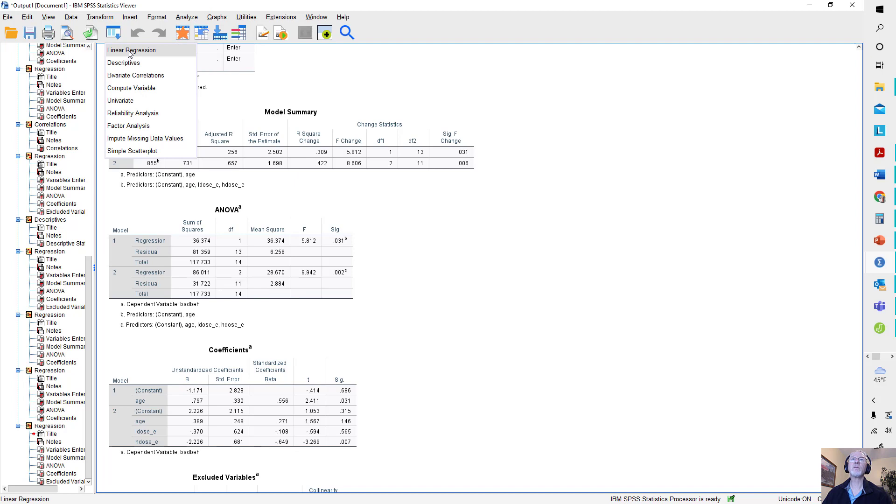
click(129, 50)
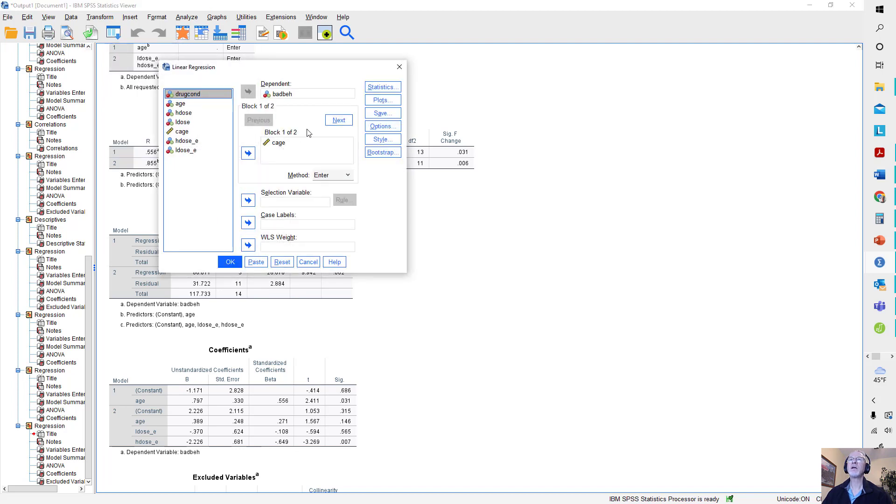
click(340, 123)
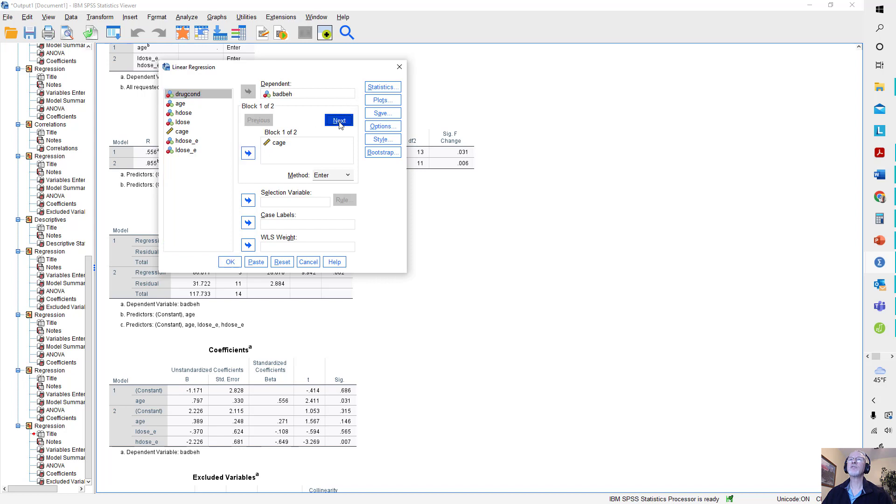
click(289, 144)
click(246, 153)
click(276, 143)
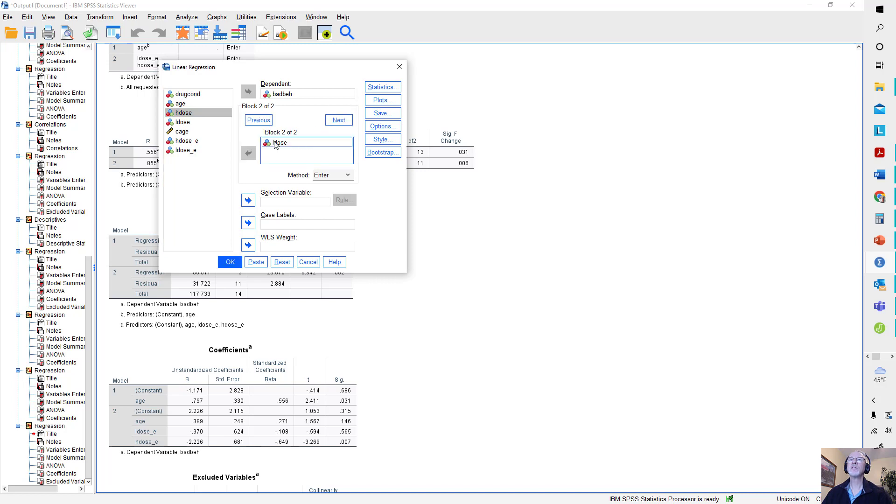
click(248, 154)
- Enter hdose_e and ldose_e as the second-block predictors and run the regression
click(188, 141)
click(248, 153)
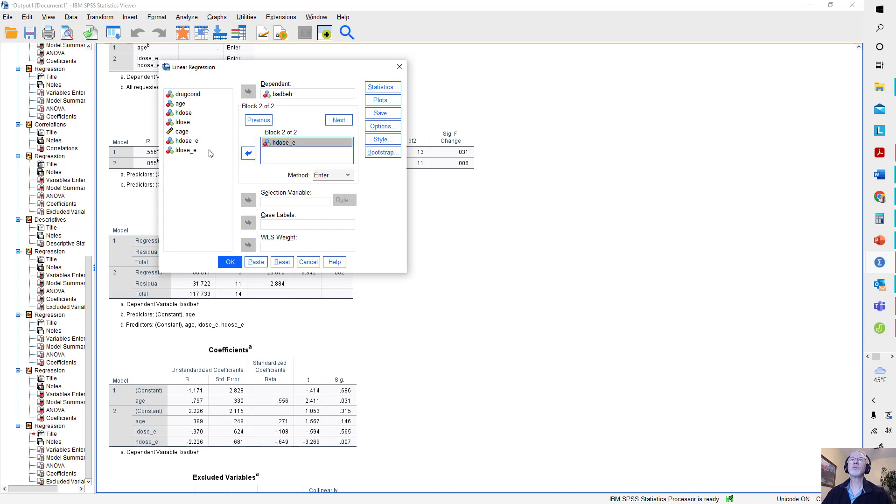
click(186, 150)
click(248, 153)
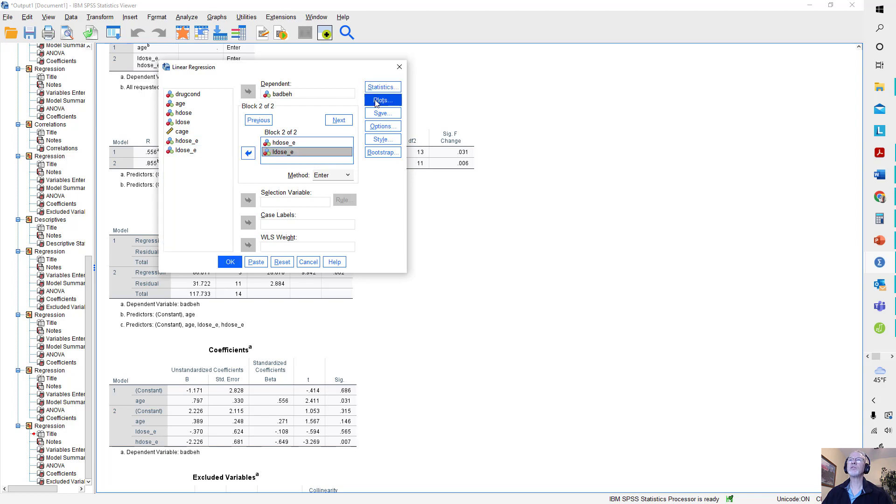
click(230, 262)
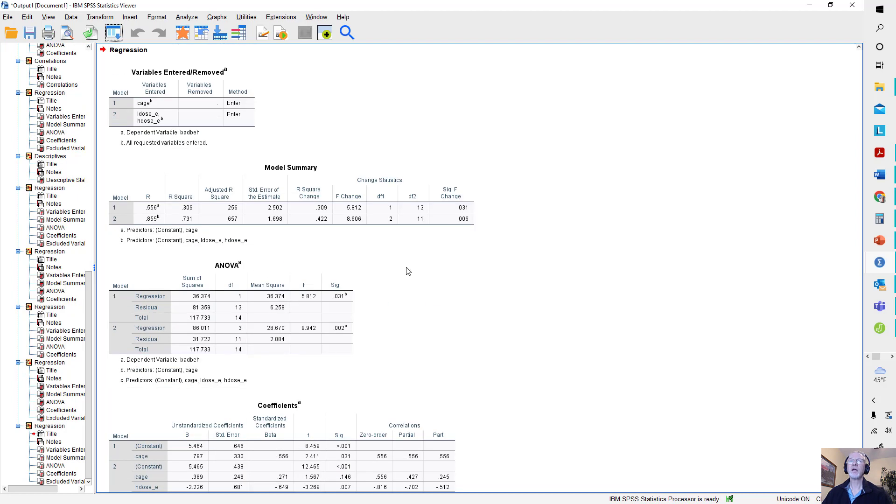
- Examine the Model Summary, ANOVA and Coefficients tables of the effects-coded regression with cage, then minimize the output
scroll(409, 270, down, 3)
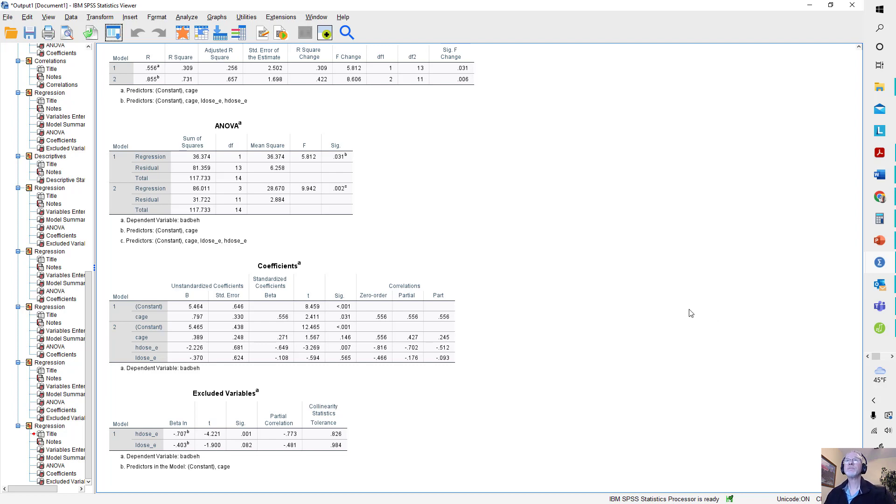
scroll(691, 313, up, 3)
scroll(691, 312, down, 3)
scroll(691, 315, up, 2)
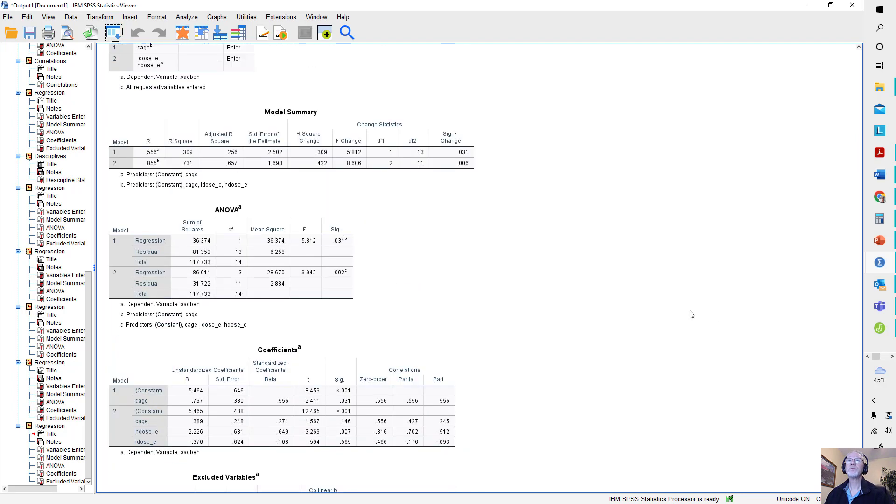
click(279, 189)
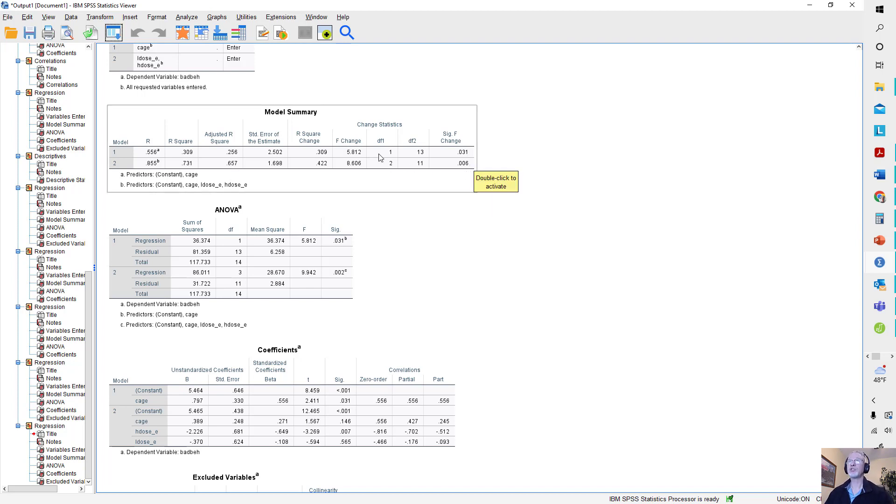
scroll(474, 256, down, 1)
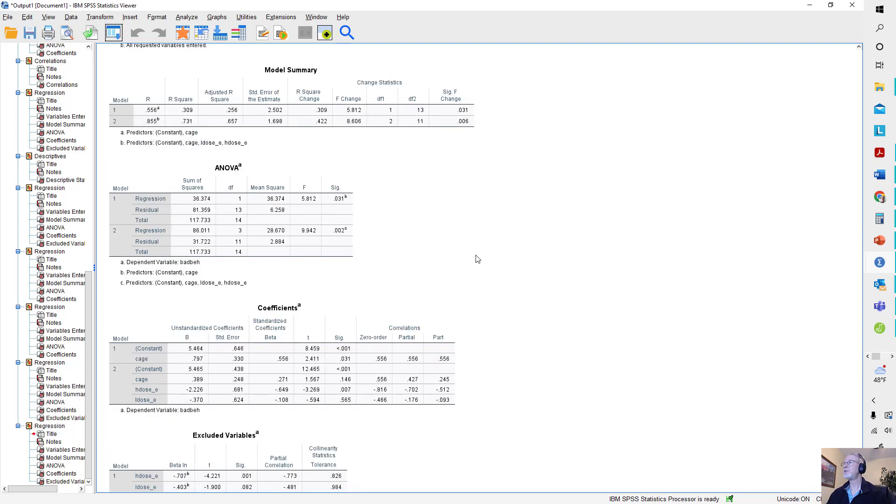
click(809, 8)
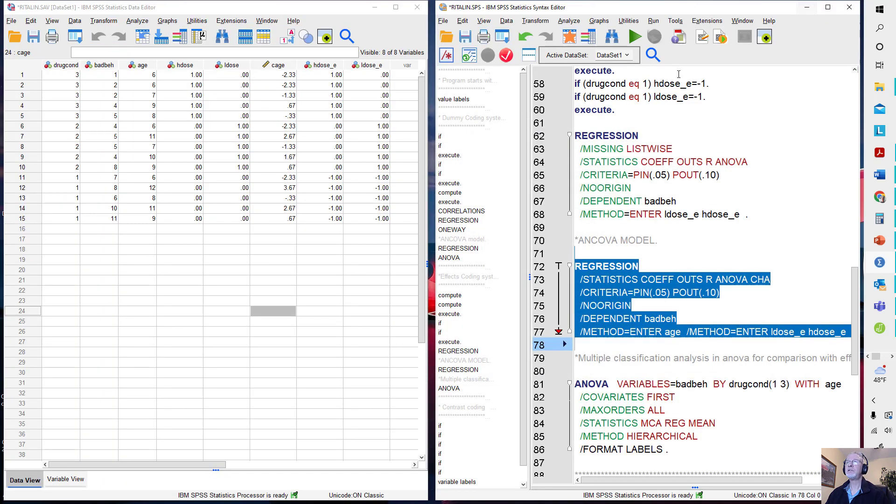
- Find the contrast coding section in the syntax, then switch to Document2 in Word and show its Contrast Coding table
scroll(606, 303, down, 7)
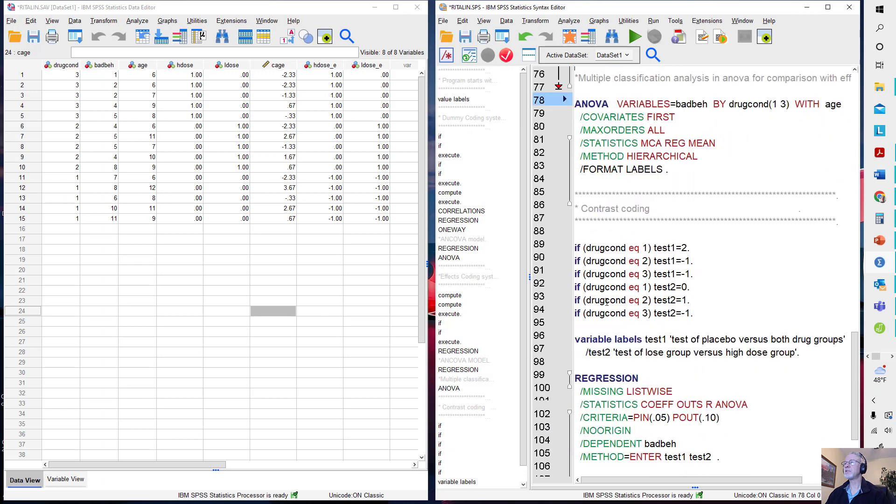
scroll(606, 302, down, 2)
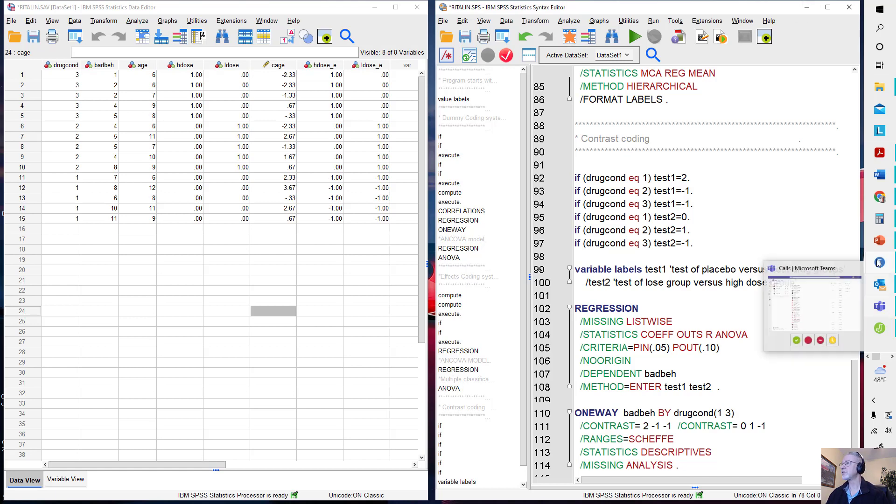
mouse_move(878, 174)
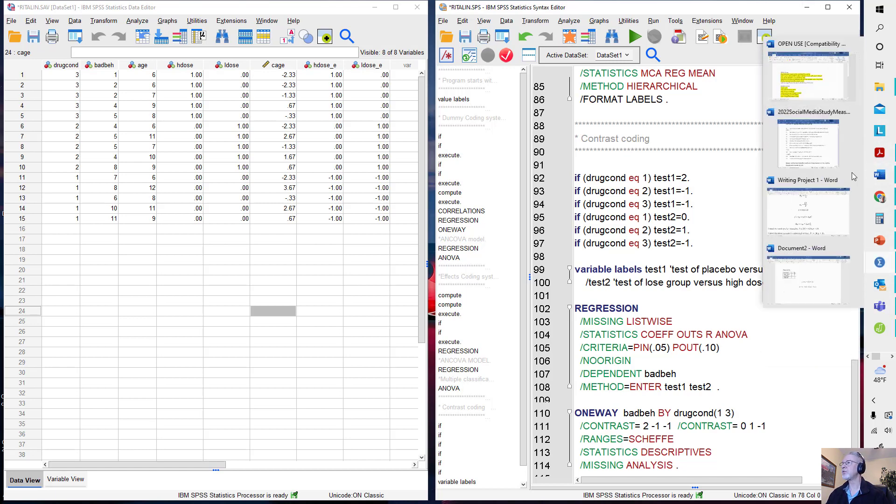
click(818, 311)
scroll(340, 350, down, 10)
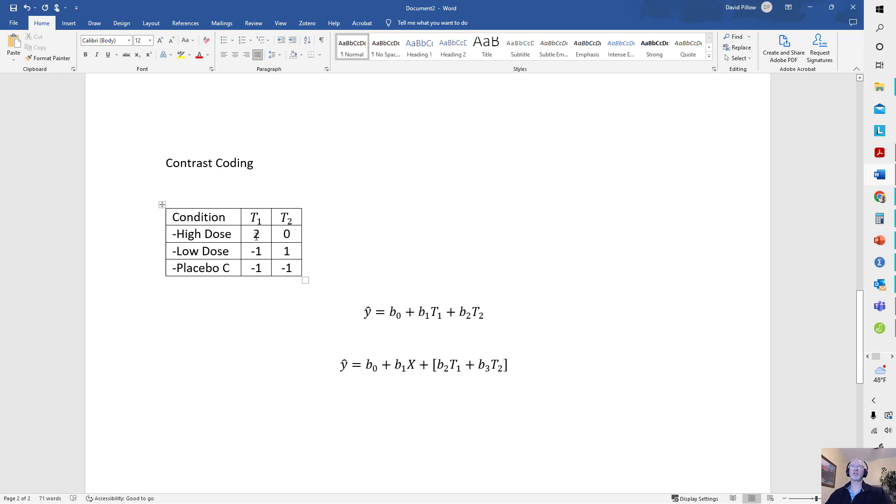
- Set the T1 codes in the Contrast Coding table to 1 for High Dose, 1 for Low Dose and -2 for Placebo
drag(255, 237, 261, 236)
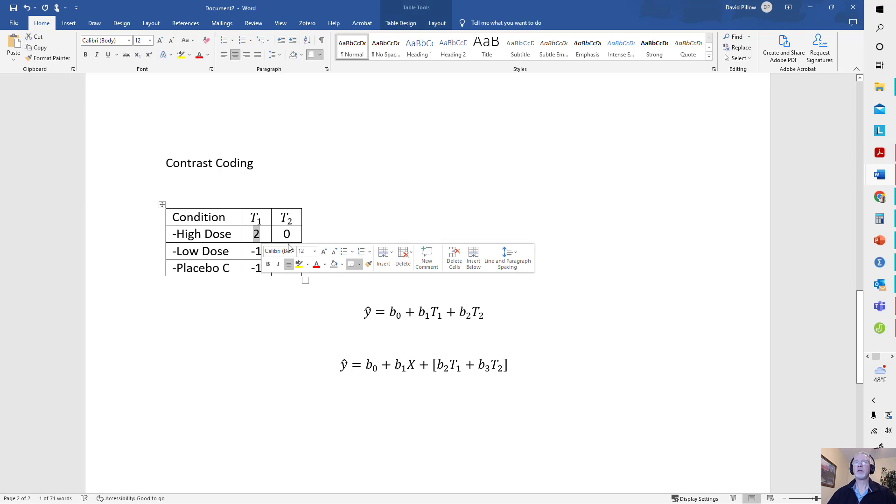
click(390, 216)
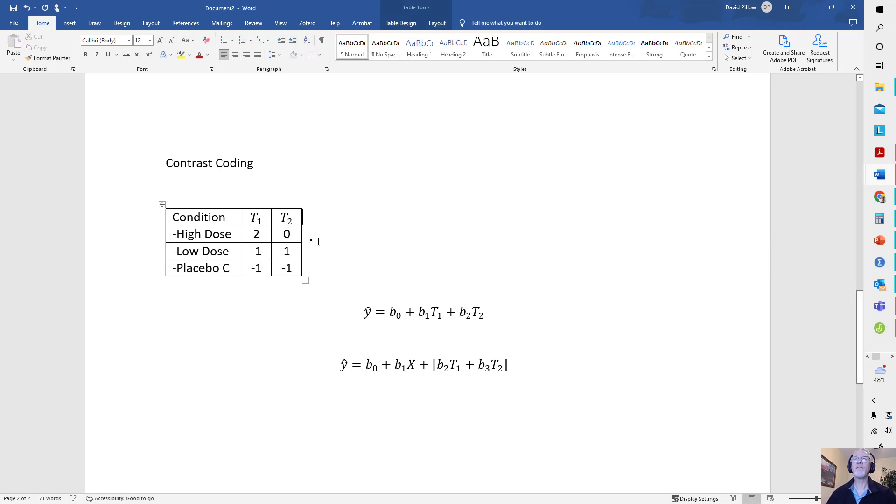
double_click(256, 234)
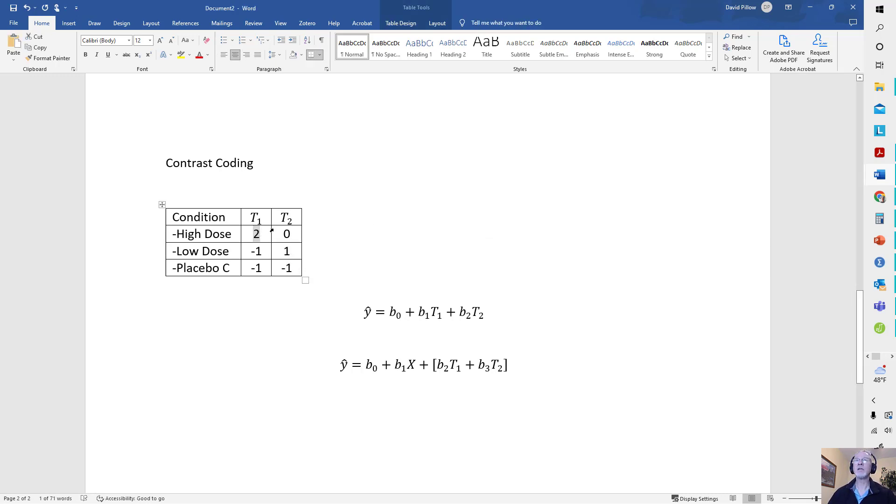
text(1)
double_click(252, 252)
text(1)
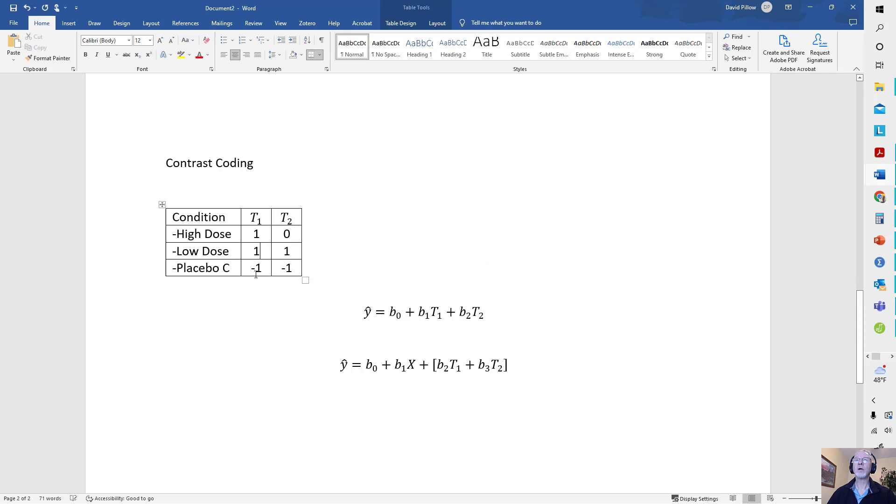
drag(287, 269, 269, 272)
click(258, 268)
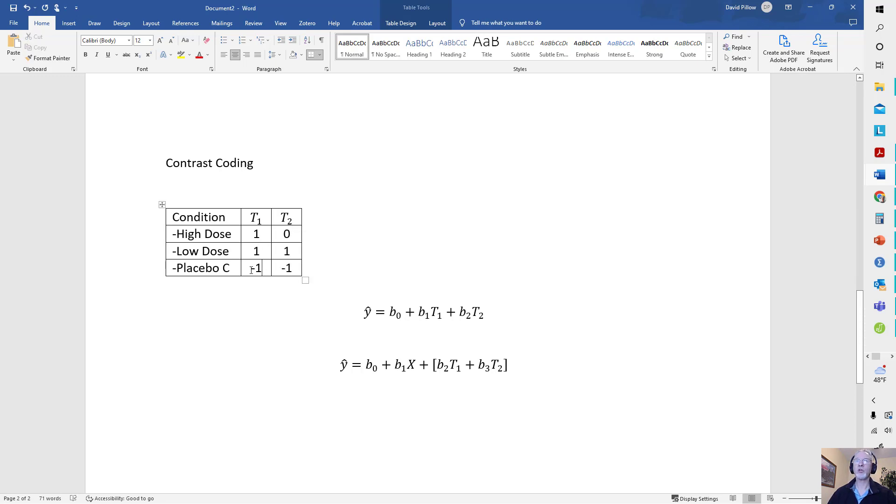
double_click(256, 269)
text(-2)
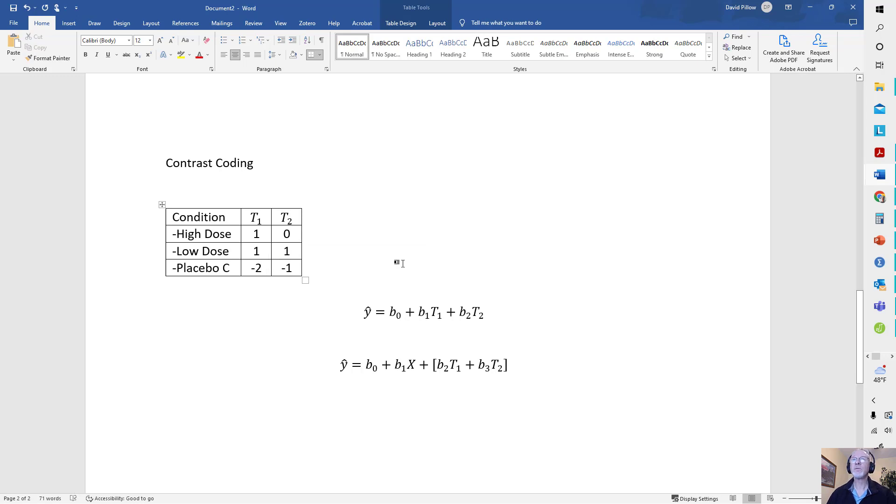
click(400, 261)
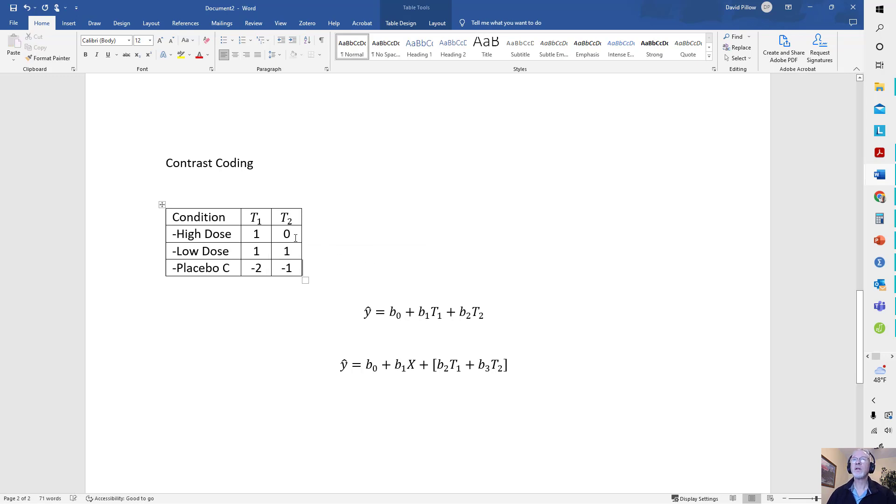
- Set the T2 codes in the Contrast Coding table to 0 for Placebo, 1 for High Dose and -1 for Low Dose
double_click(286, 268)
text(0)
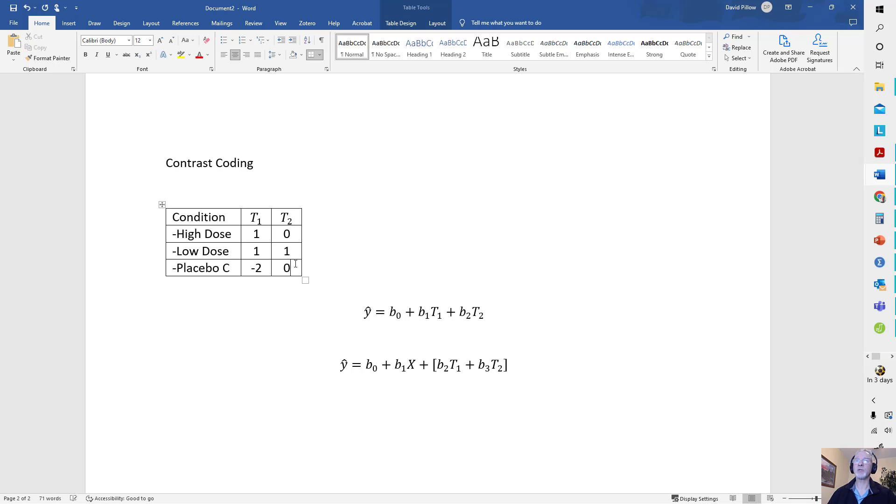
double_click(293, 234)
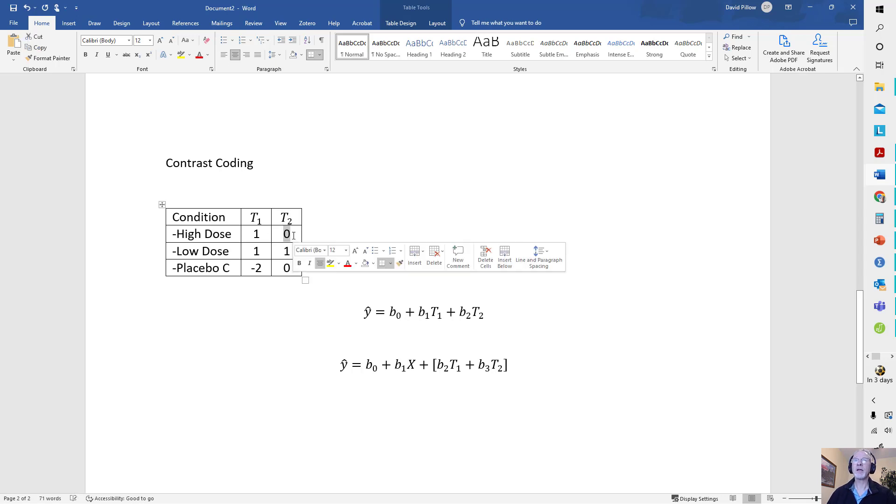
text(1)
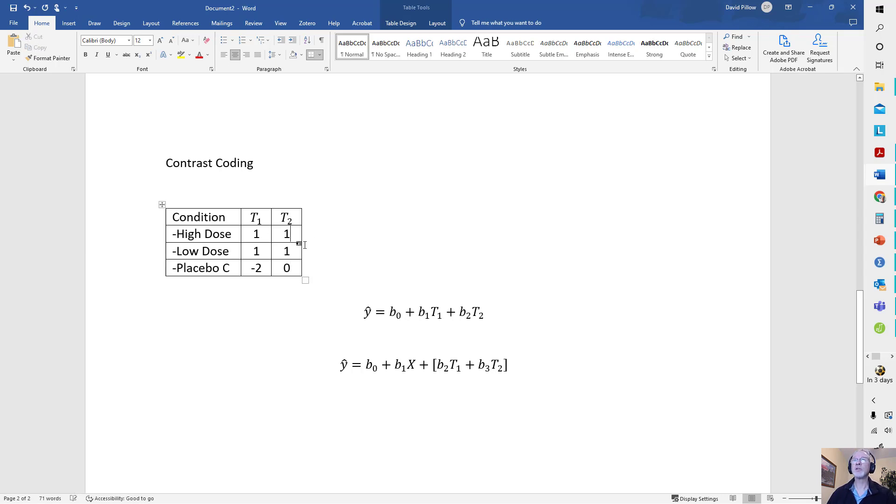
double_click(286, 250)
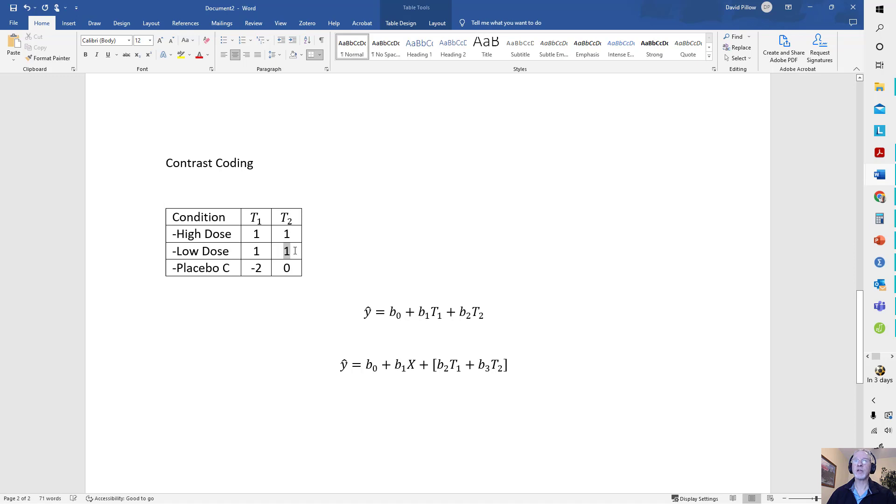
text(-1)
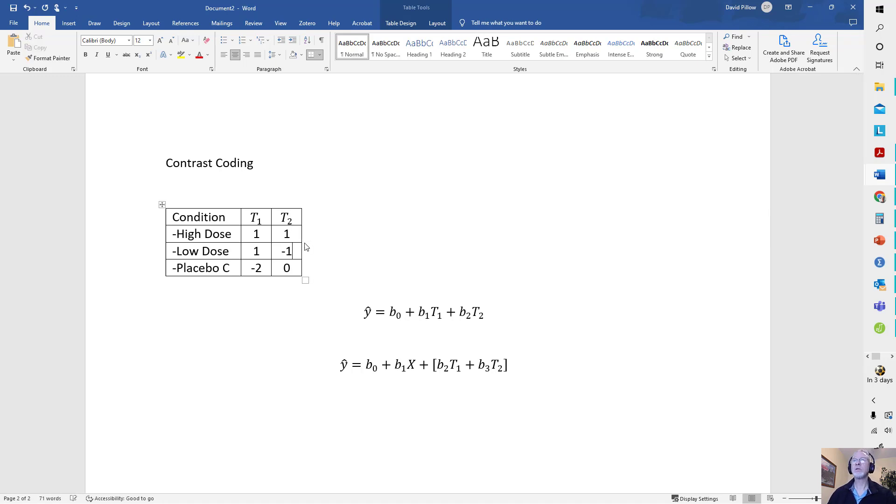
click(352, 243)
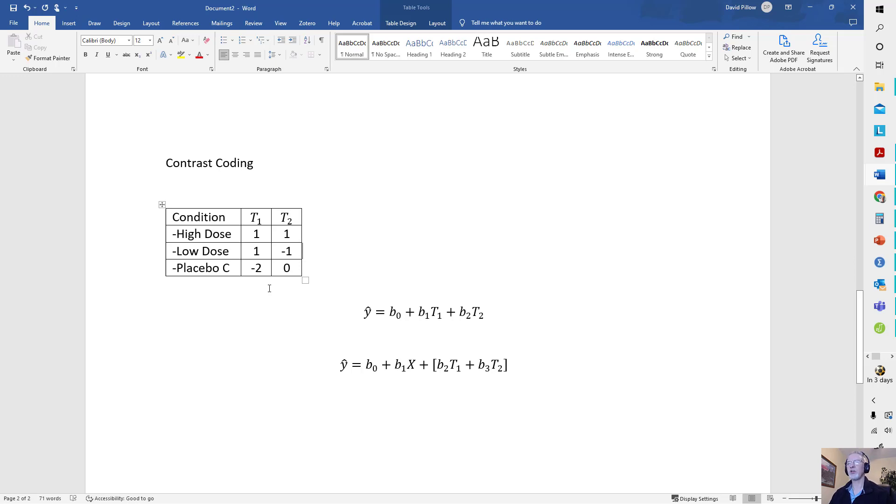
- Switch back to SPSS and run the contrast-coding IF statements that create test1 and test2 from drugcond, then minimize the output
click(810, 7)
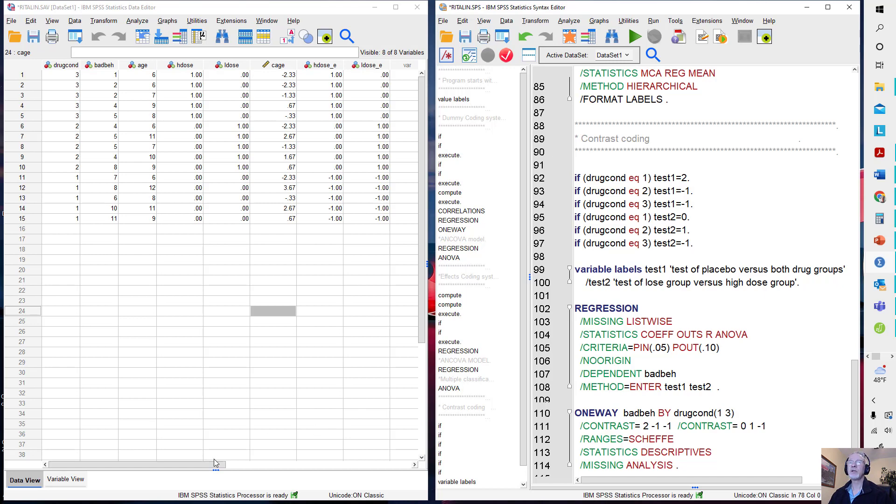
drag(213, 464, 286, 465)
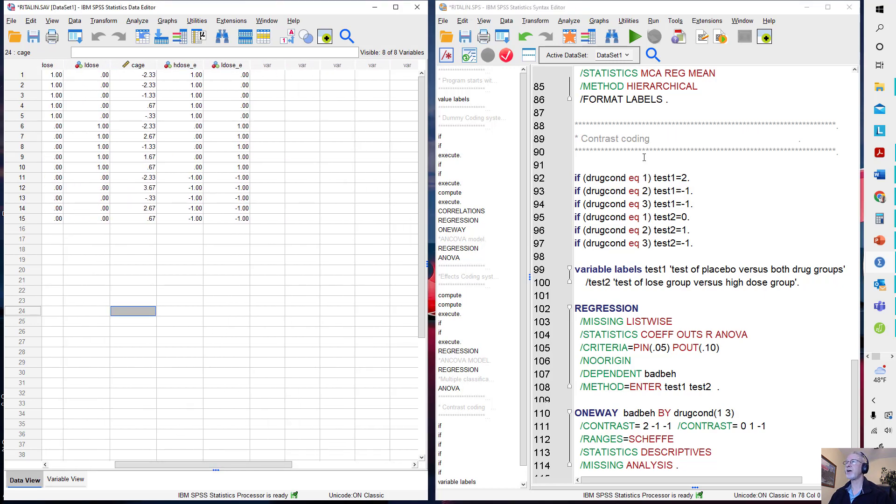
click(595, 256)
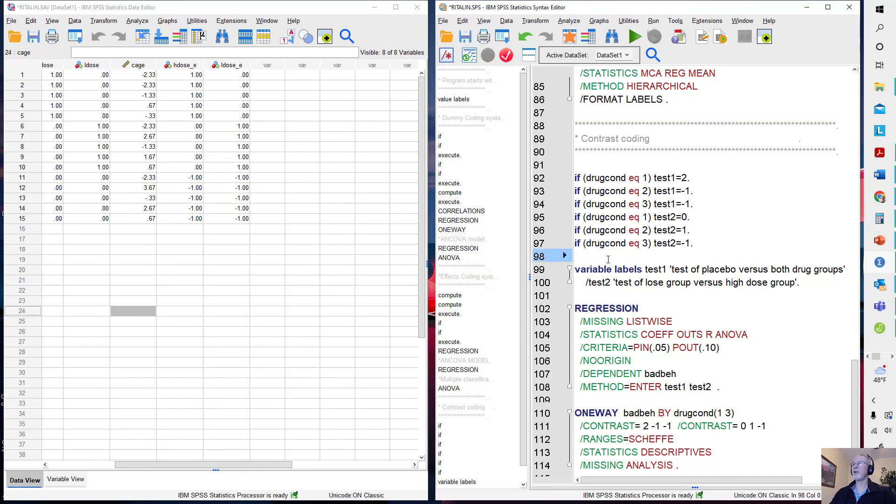
drag(579, 158, 714, 250)
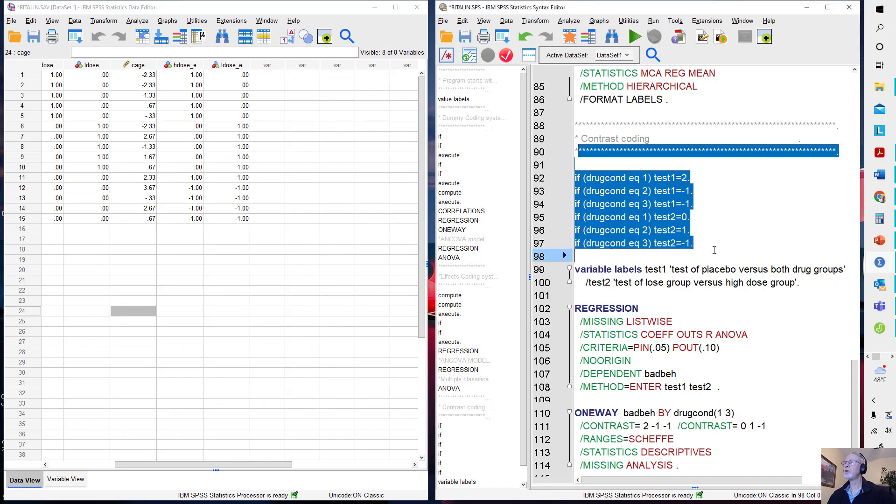
click(635, 36)
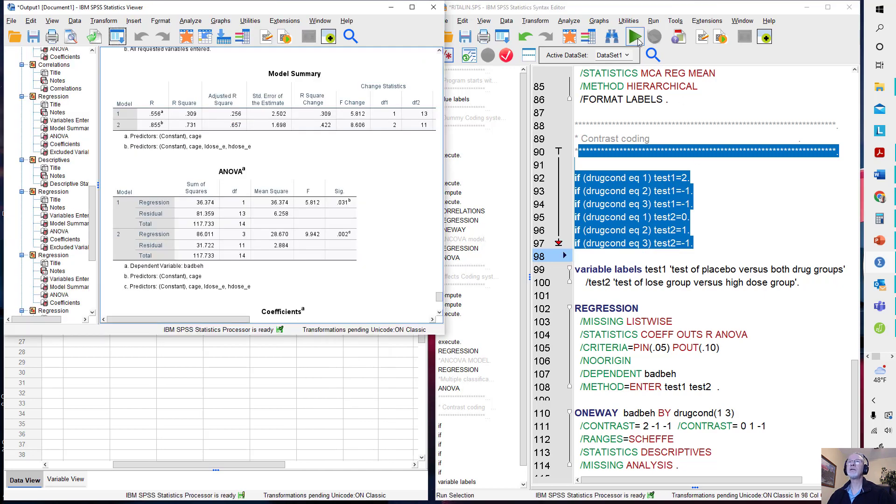
click(391, 7)
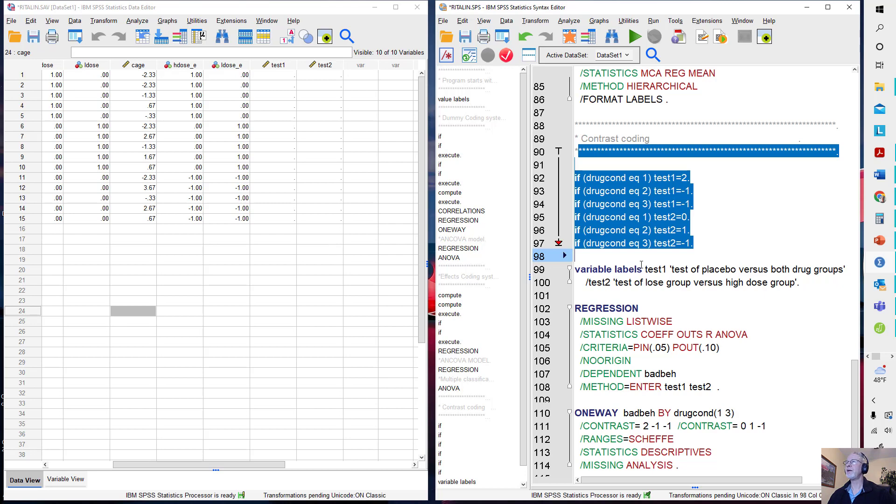
- Run the contrast-coding REGRESSION syntax for badbeh on test1 and test2, and review its output in a maximized viewer
drag(596, 297, 786, 386)
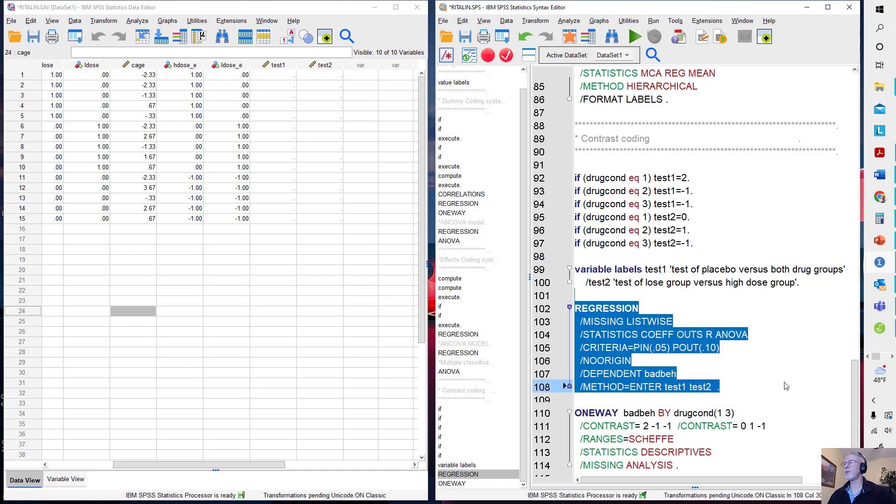
click(634, 39)
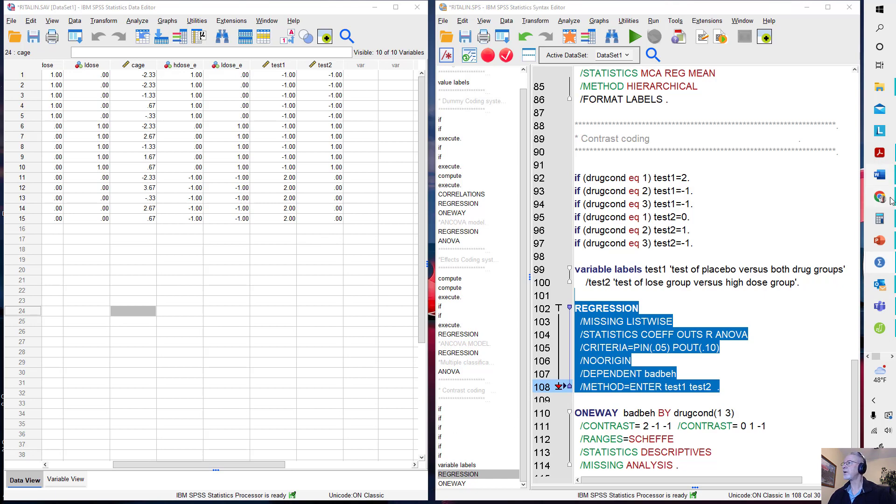
mouse_move(879, 262)
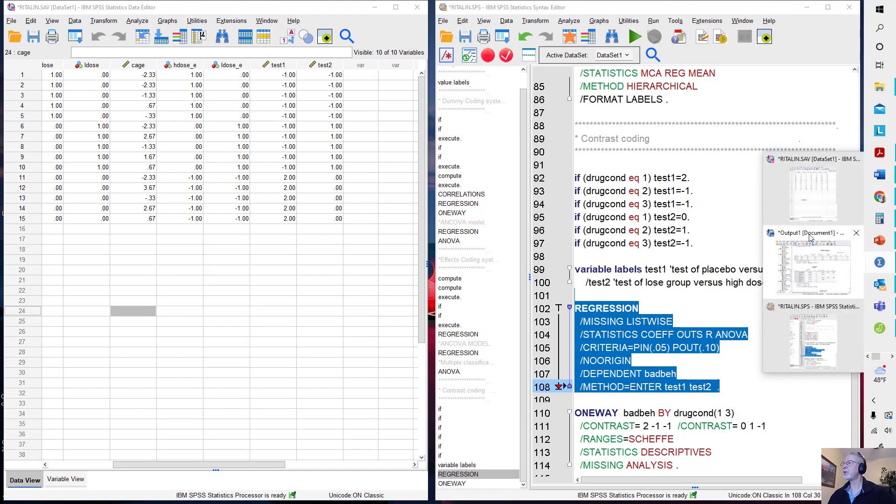
click(820, 271)
click(412, 7)
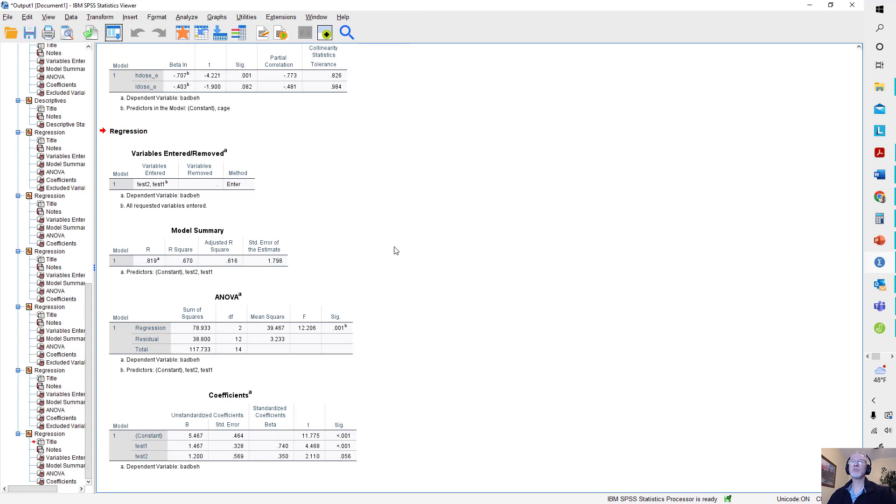
scroll(306, 186, up, 1)
scroll(303, 198, down, 1)
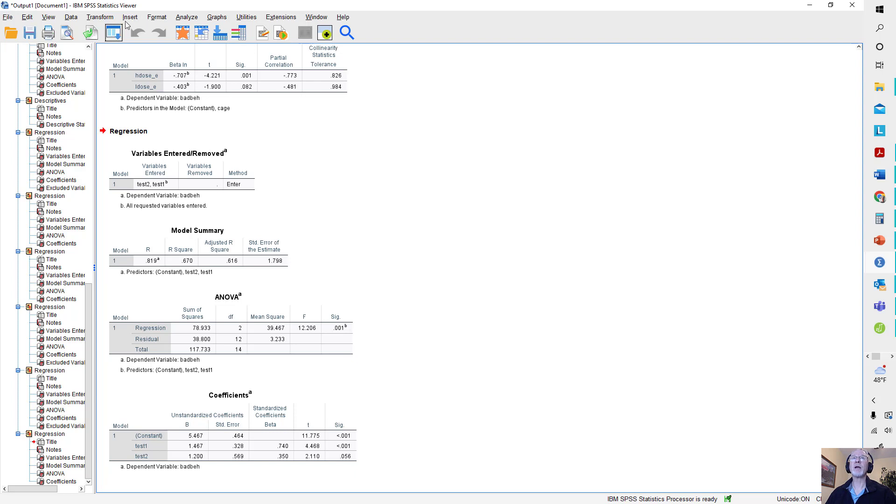
- Reset the Linear Regression setup, then assign badbeh as the dependent variable and cage as the Block 1 predictor
click(119, 35)
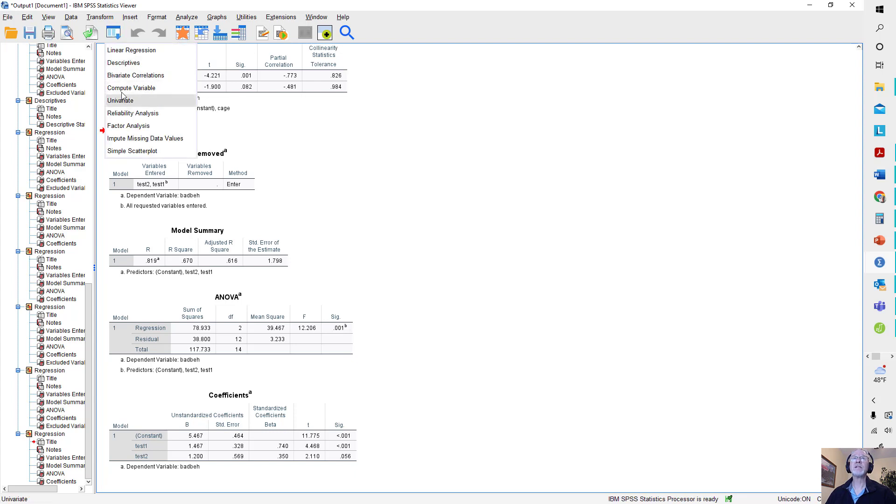
click(121, 51)
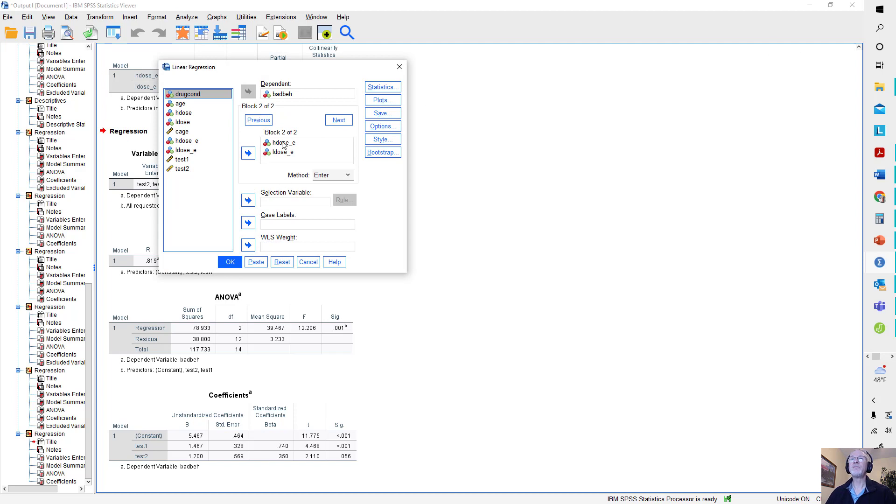
click(272, 264)
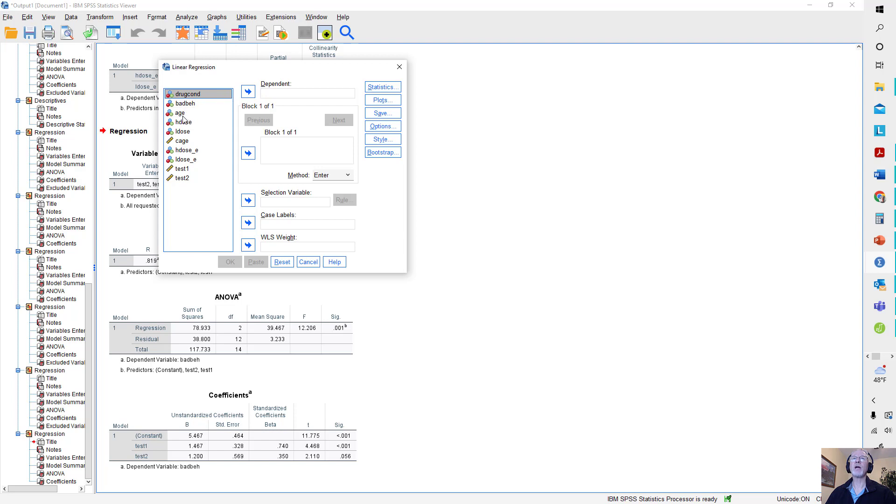
click(185, 104)
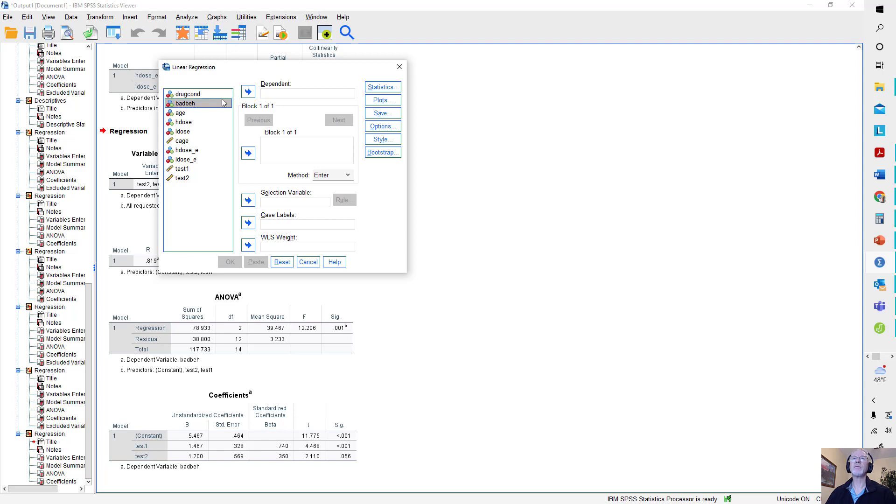
double_click(185, 103)
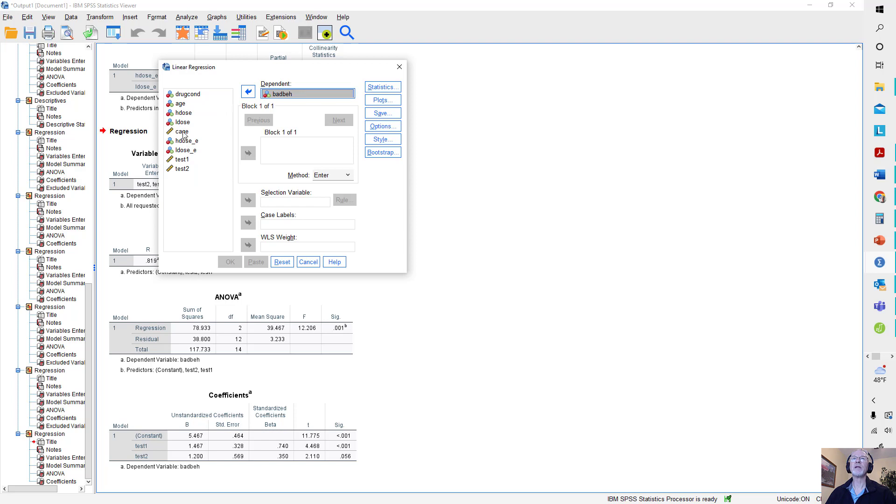
click(183, 132)
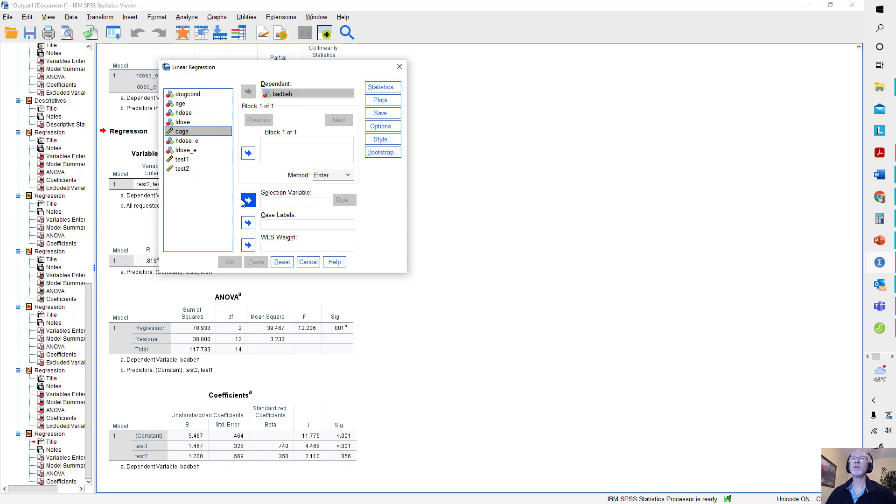
click(248, 152)
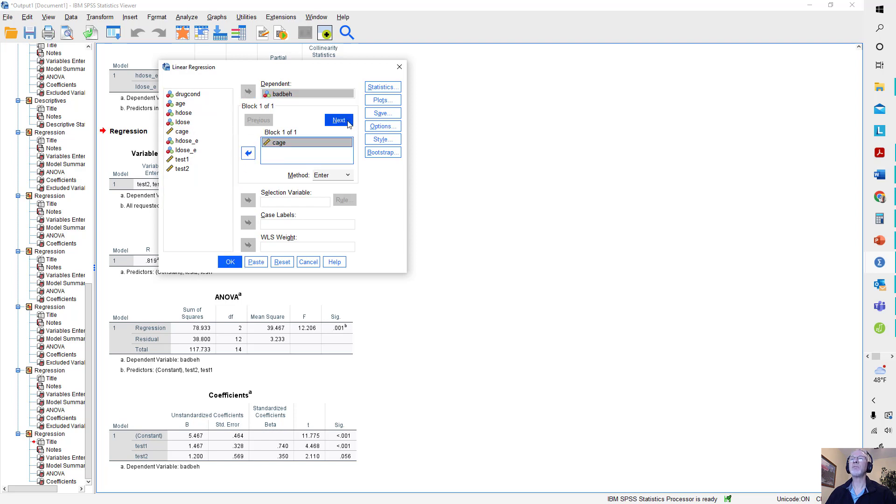
- Add test1 and test2 as the Block 2 predictors with the Enter method
click(346, 123)
click(181, 160)
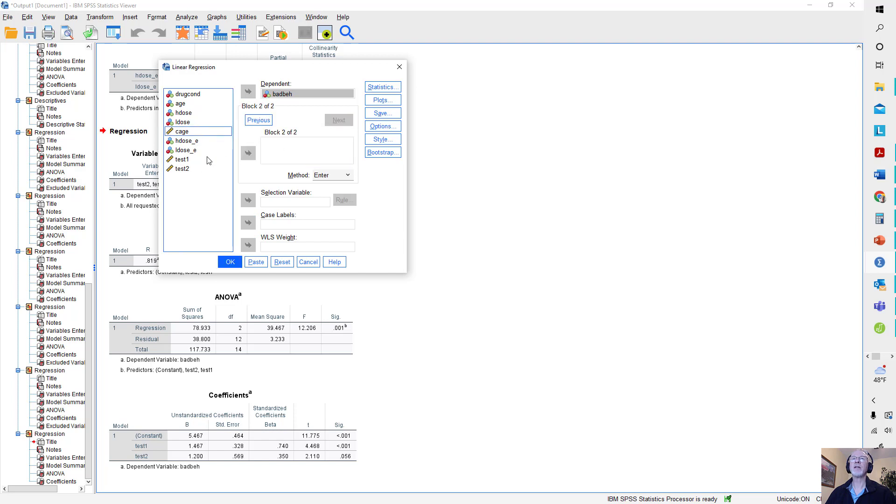
click(248, 153)
click(204, 168)
click(248, 153)
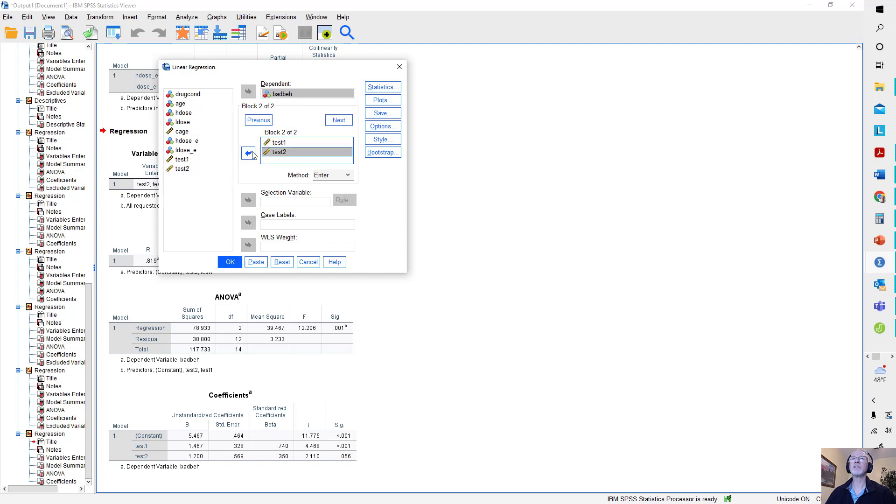
click(348, 176)
click(348, 183)
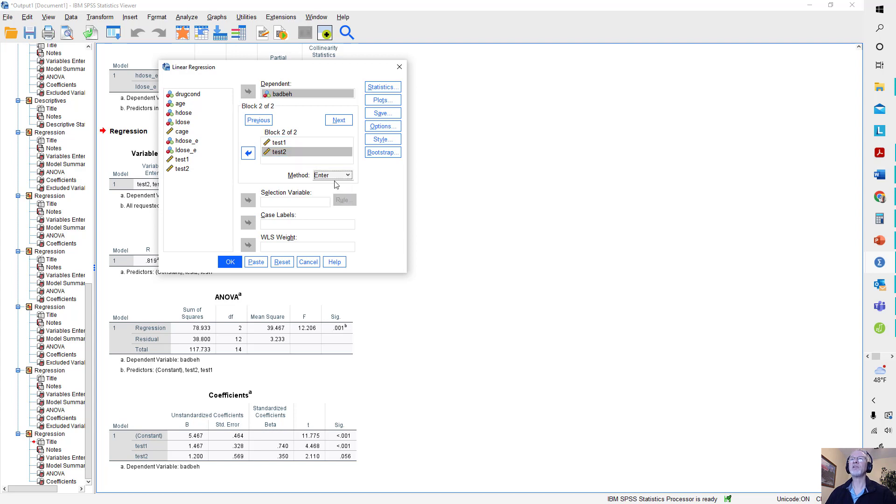
- Request R squared change and part and partial correlations in the regression statistics
click(382, 88)
click(282, 122)
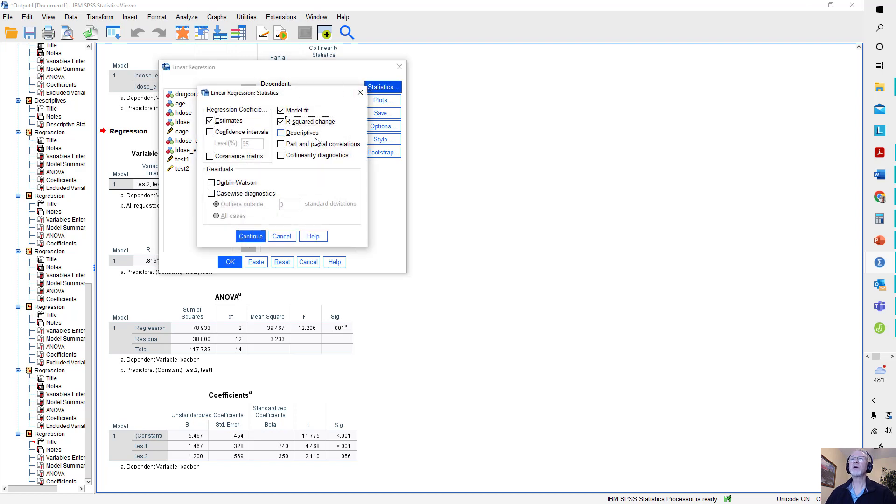
click(280, 144)
click(250, 236)
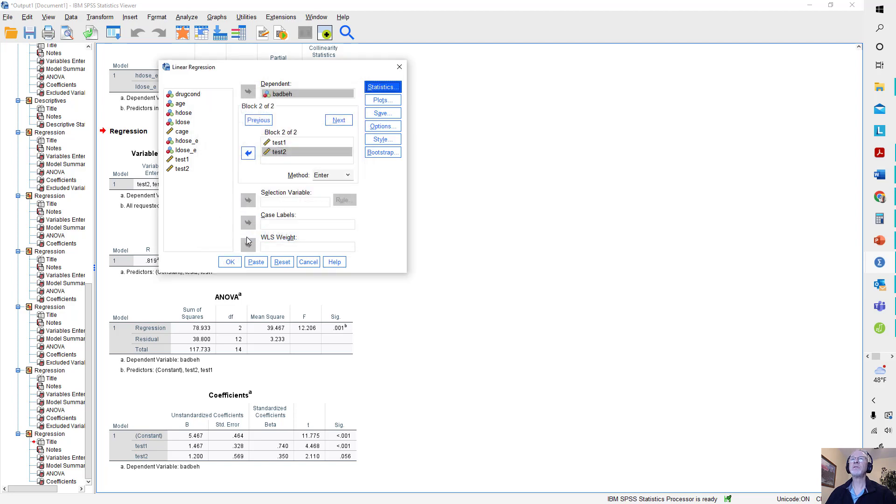
- Run the two-block regression and examine its Model Summary, ANOVA and Coefficients tables, then minimize the output
click(230, 262)
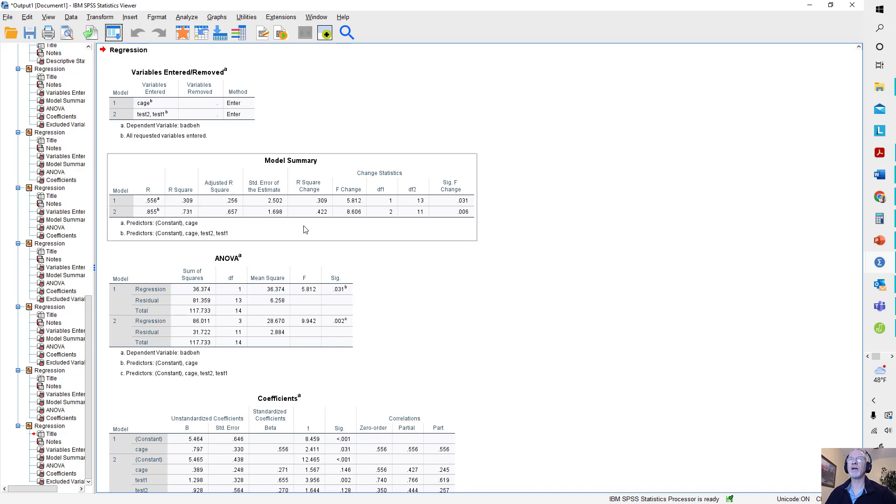
scroll(513, 243, down, 3)
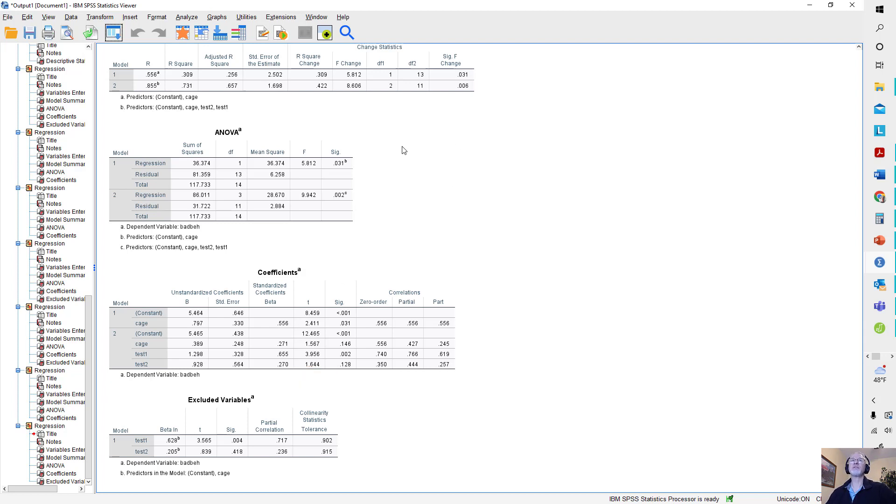
click(809, 7)
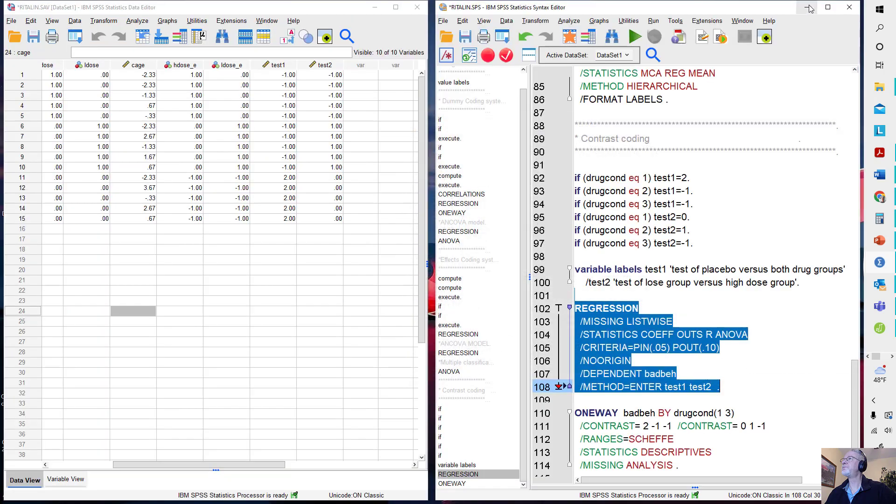